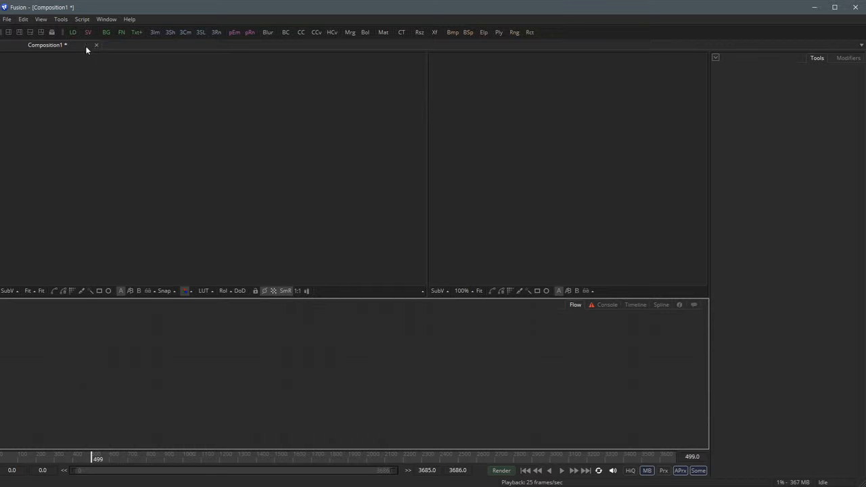
# - Add a Loader and look through the file types its file browser can open
pyautogui.click(74, 32)
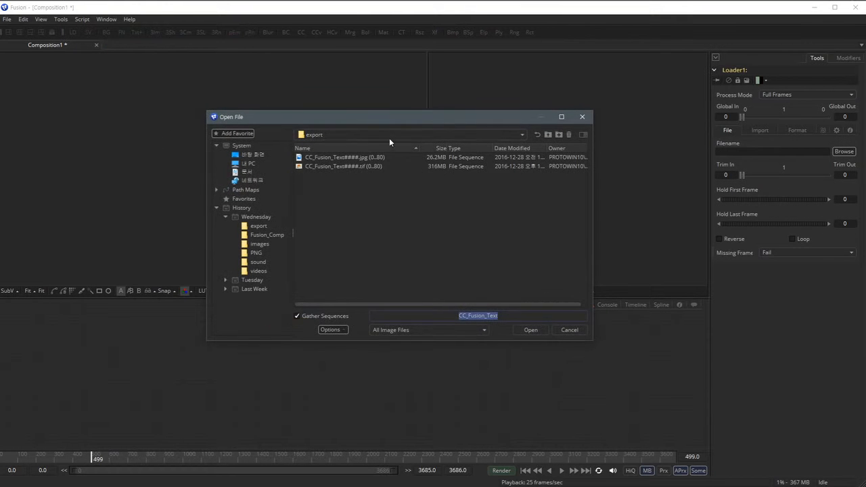
pyautogui.moveTo(399, 121); pyautogui.dragTo(499, 24)
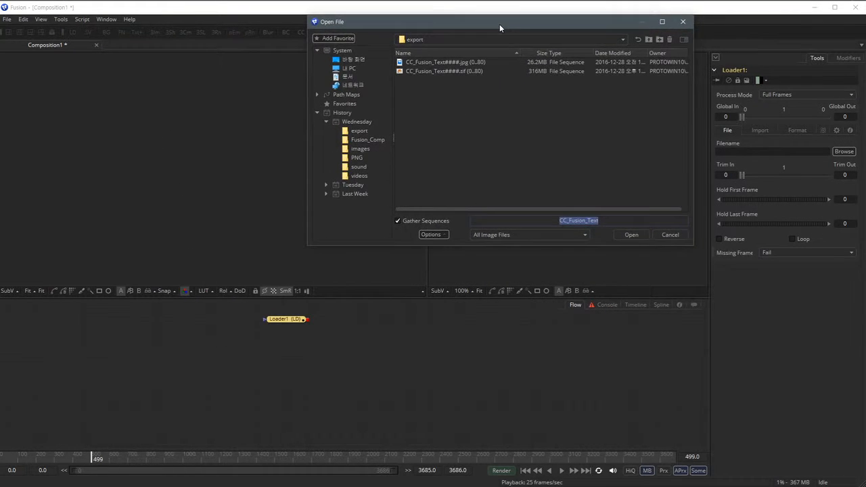
pyautogui.click(490, 236)
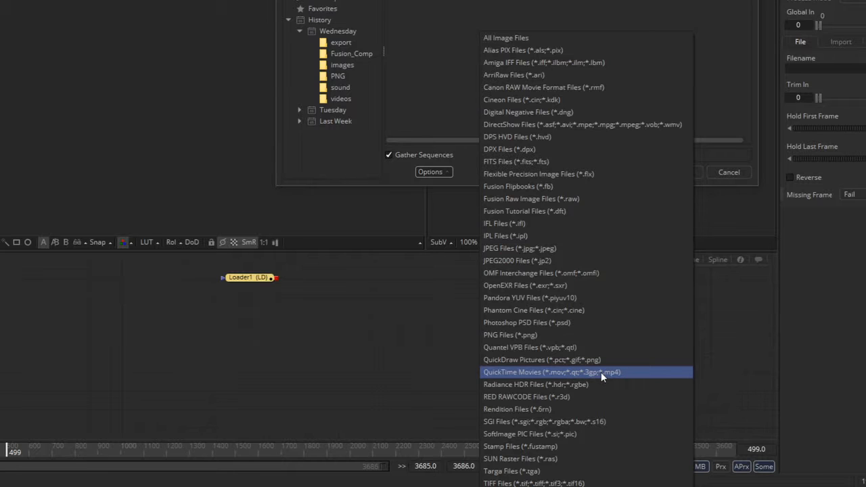
pyautogui.click(746, 111)
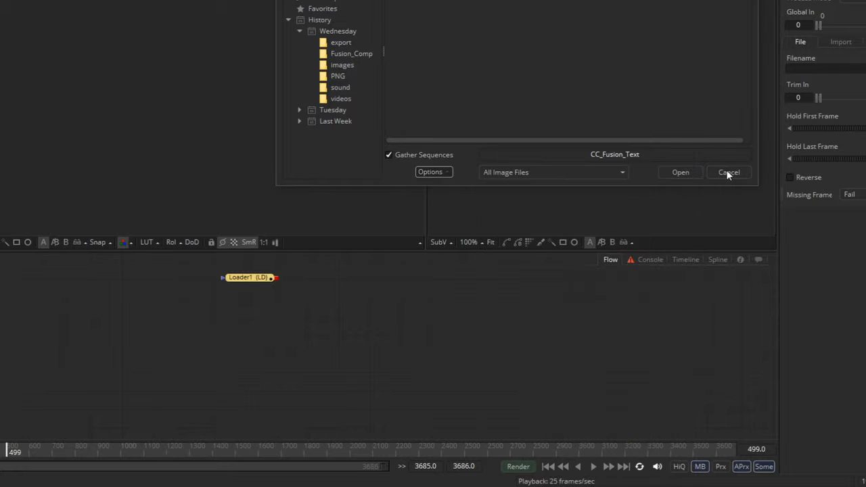
# - Cancel the file selection and delete the empty Loader from the flow
pyautogui.click(728, 172)
pyautogui.click(523, 318)
pyautogui.click(248, 279)
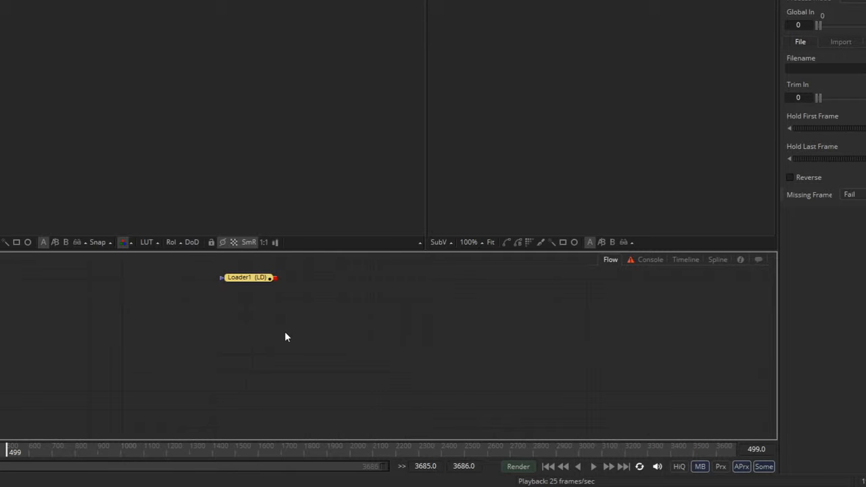
pyautogui.press('Delete')
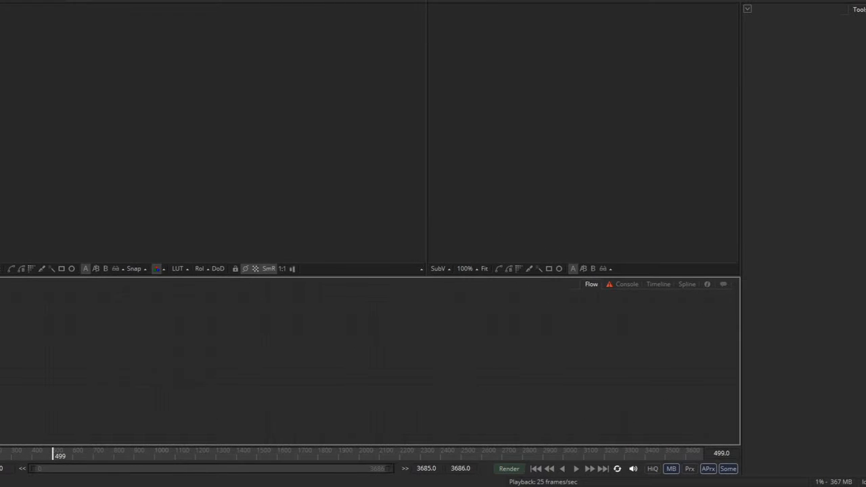
# - Switch to the videos folder in File Explorer and inspect the details of the MOV and MP4 clips
pyautogui.click(271, 486)
pyautogui.moveTo(594, 80); pyautogui.dragTo(613, 71)
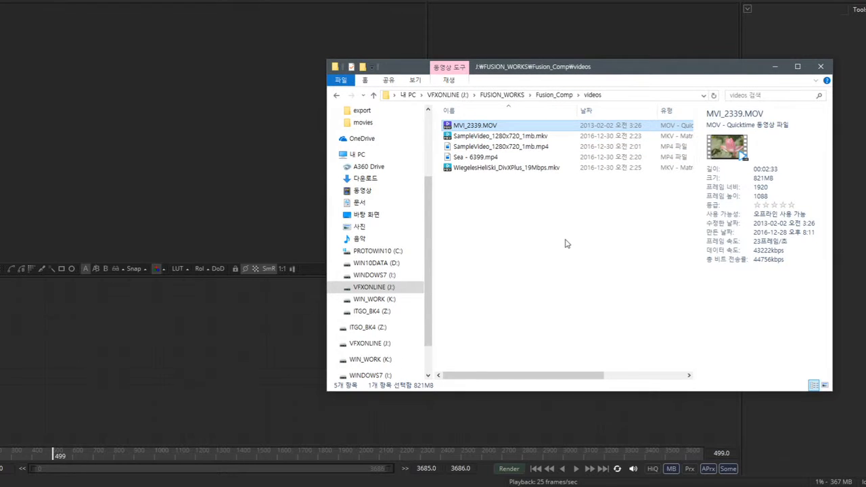
pyautogui.click(557, 257)
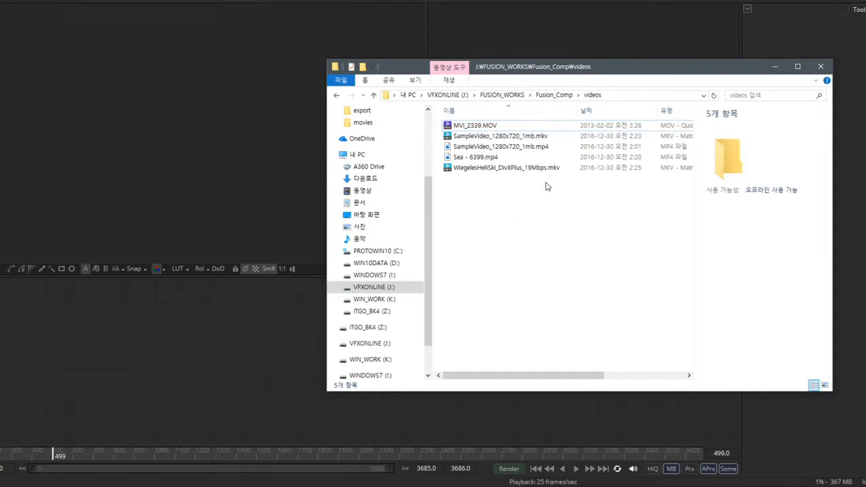
pyautogui.click(494, 126)
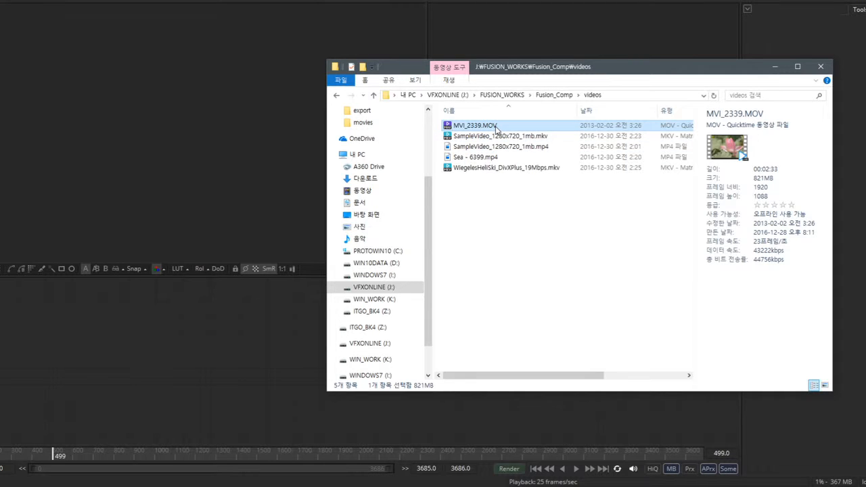
pyautogui.click(535, 147)
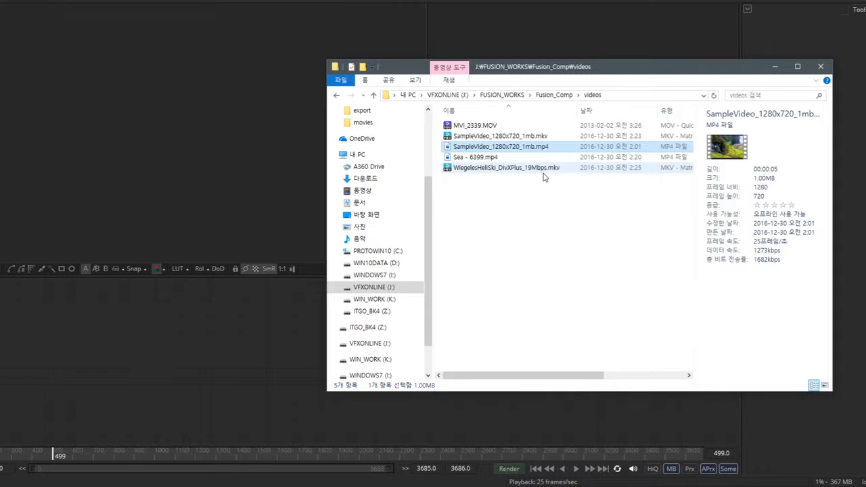
# - Try to load SampleVideo_1280x720_1mb.mkv from the videos folder into the flow
pyautogui.click(545, 137)
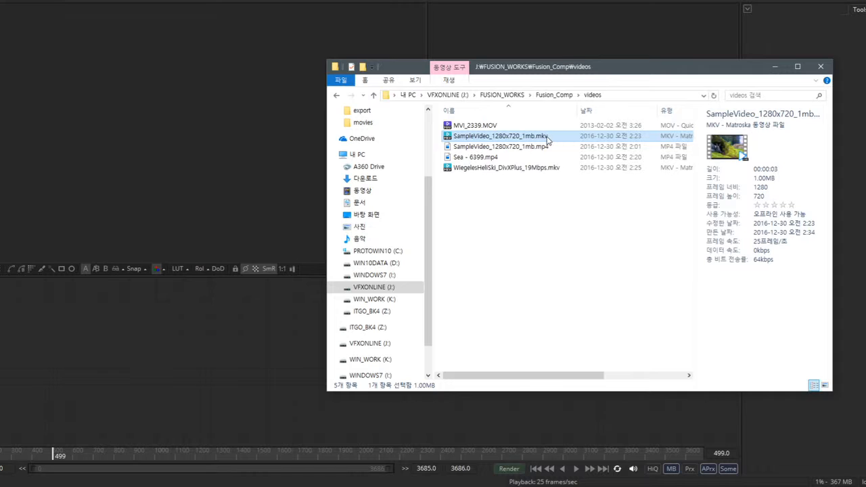
pyautogui.moveTo(547, 138); pyautogui.dragTo(158, 336)
pyautogui.click(536, 240)
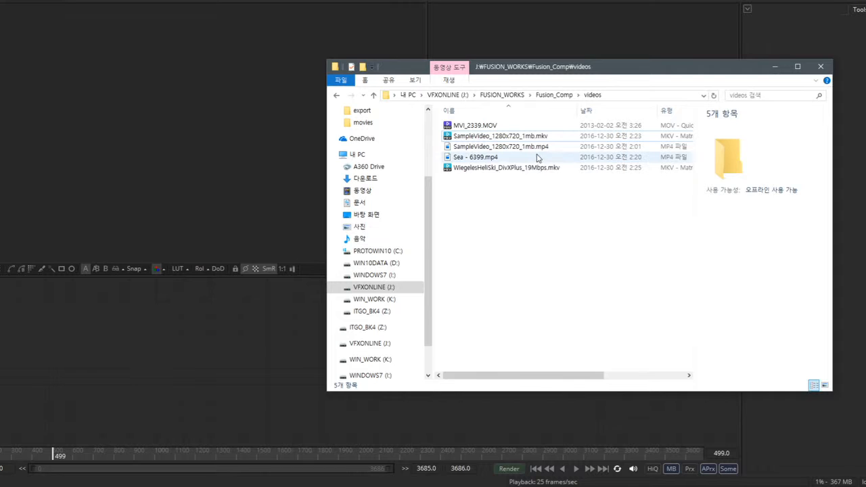
# - Load SampleVideo_1280x720_1mb.mp4 from the videos folder into the flow and display it in the first viewer
pyautogui.click(511, 147)
pyautogui.moveTo(556, 154); pyautogui.dragTo(197, 333)
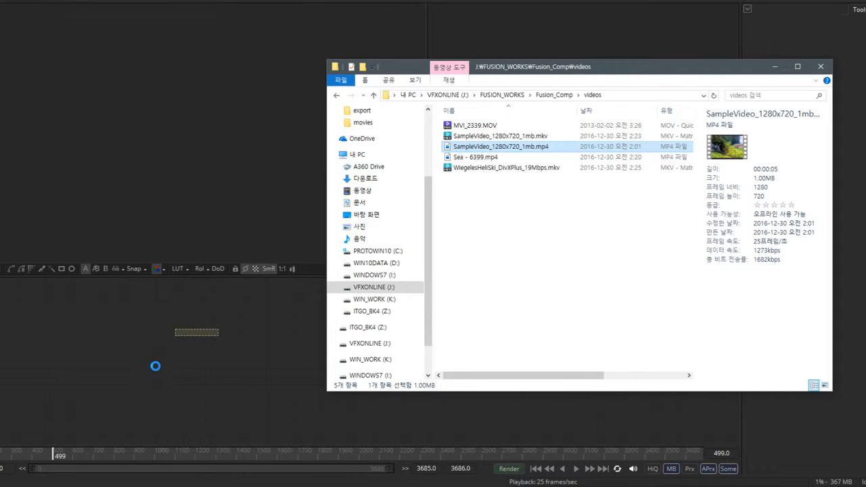
pyautogui.click(202, 358)
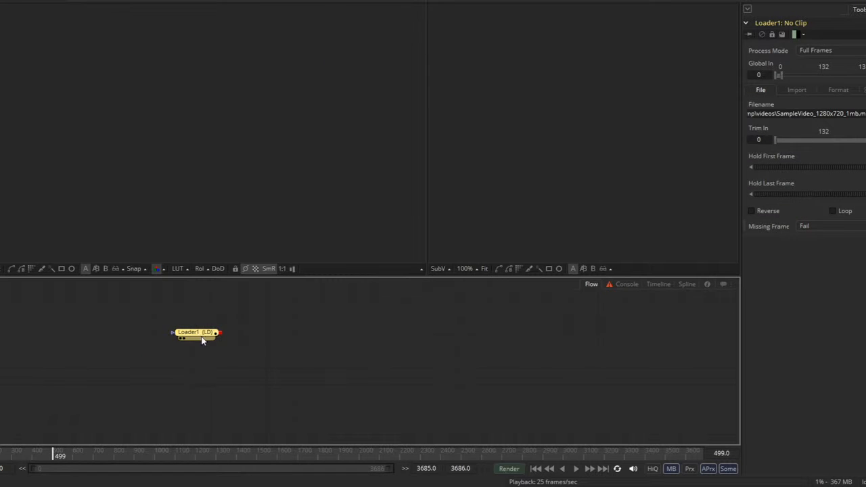
pyautogui.moveTo(193, 336); pyautogui.dragTo(212, 339)
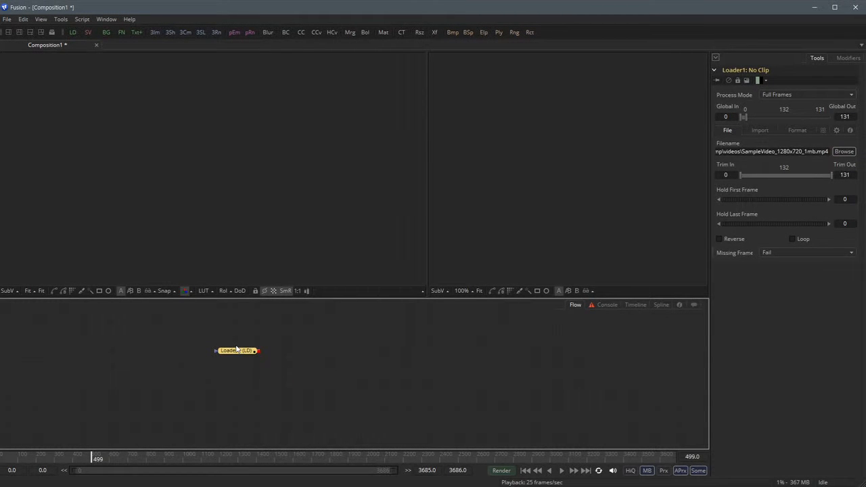
pyautogui.press('1')
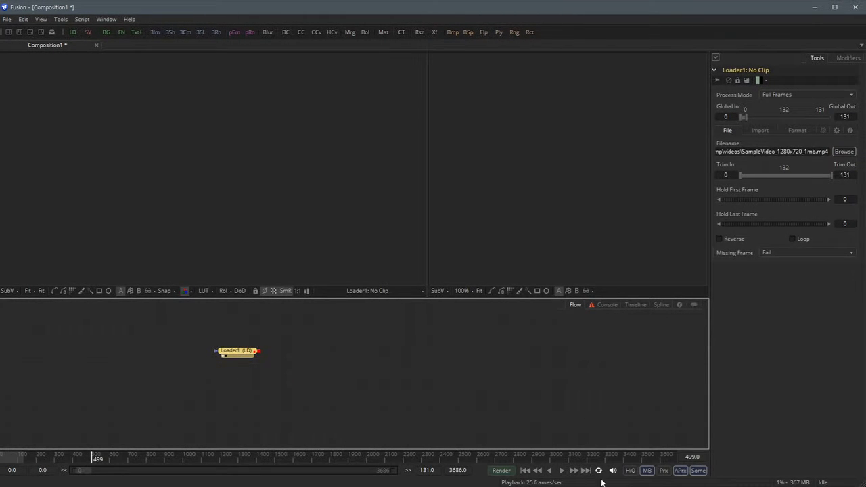
# - Play the composition from its first frame to preview the MP4 clip, stopping partway through
pyautogui.click(526, 471)
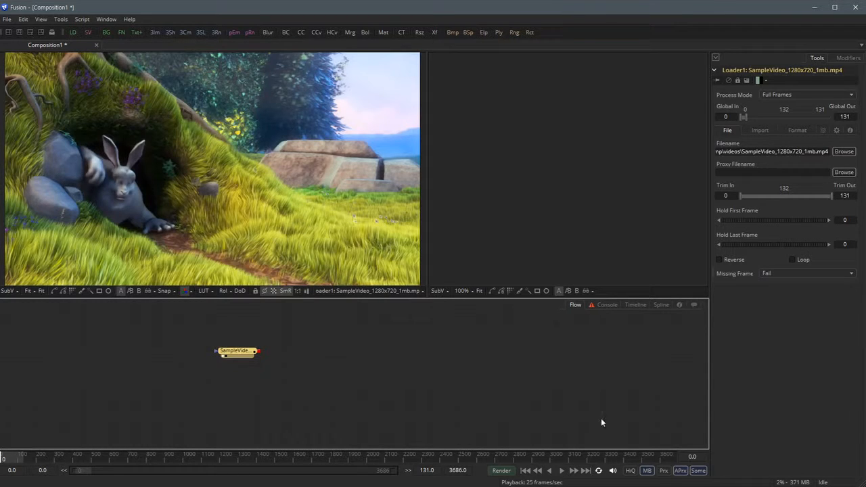
pyautogui.click(561, 472)
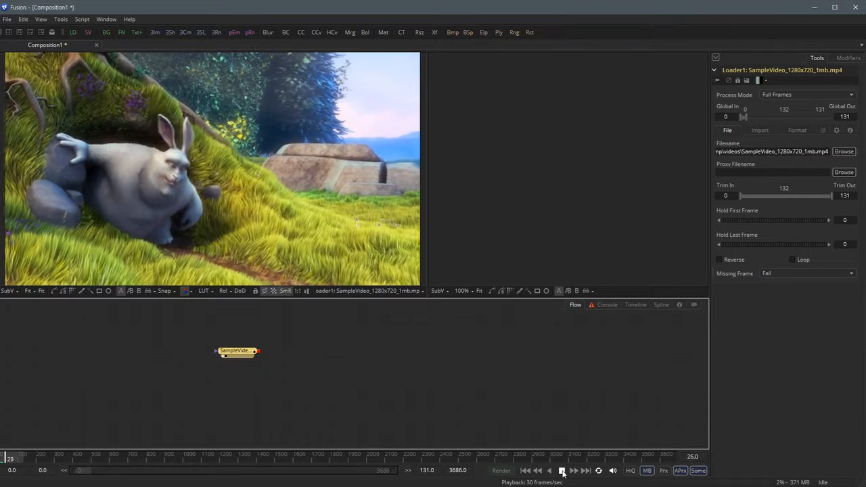
pyautogui.click(562, 471)
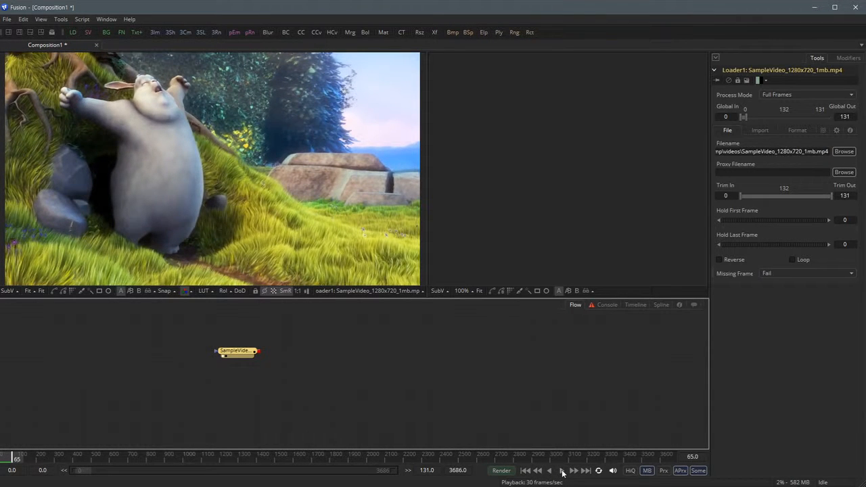
# - Select the MP4 clip's Loader, preview the clip with its own playback controls and check the playback rate
pyautogui.click(264, 370)
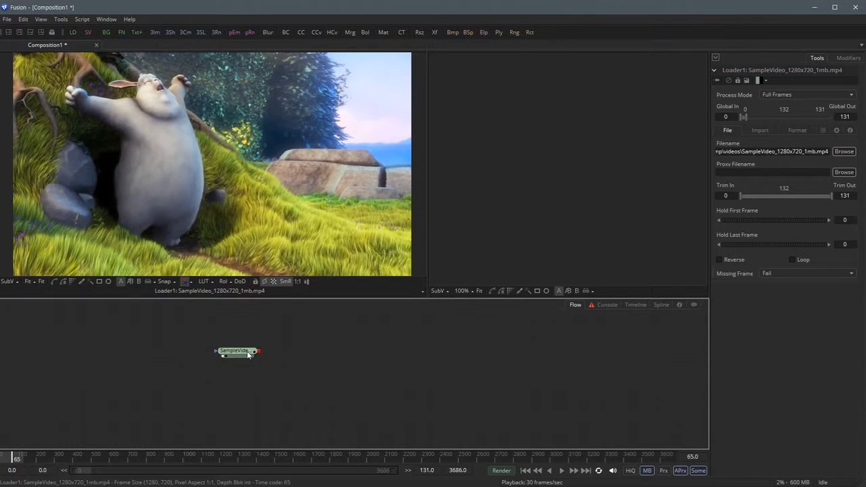
pyautogui.click(246, 354)
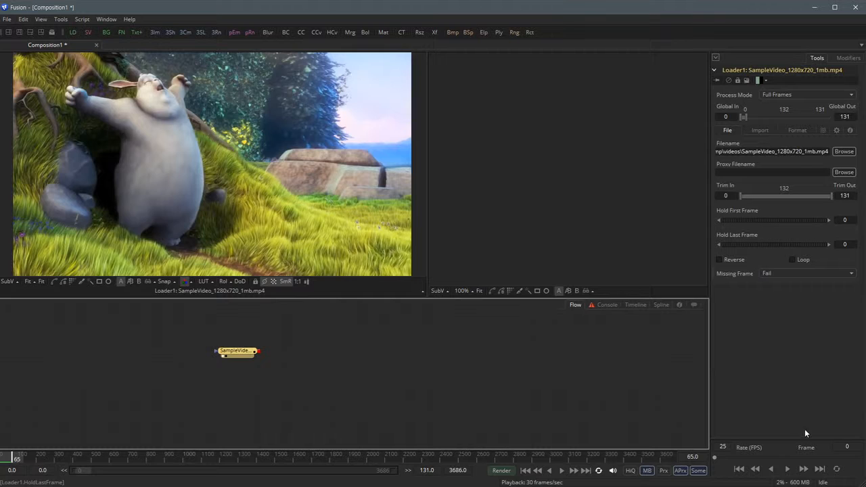
pyautogui.click(788, 470)
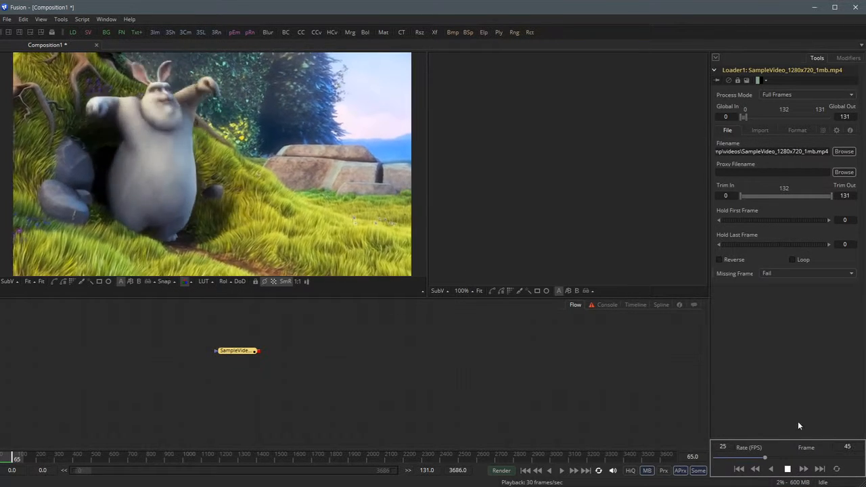
pyautogui.click(789, 469)
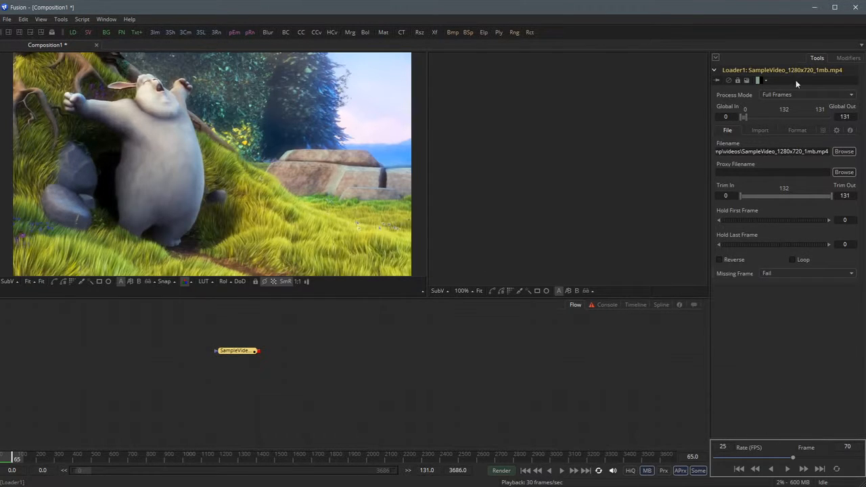
pyautogui.click(788, 469)
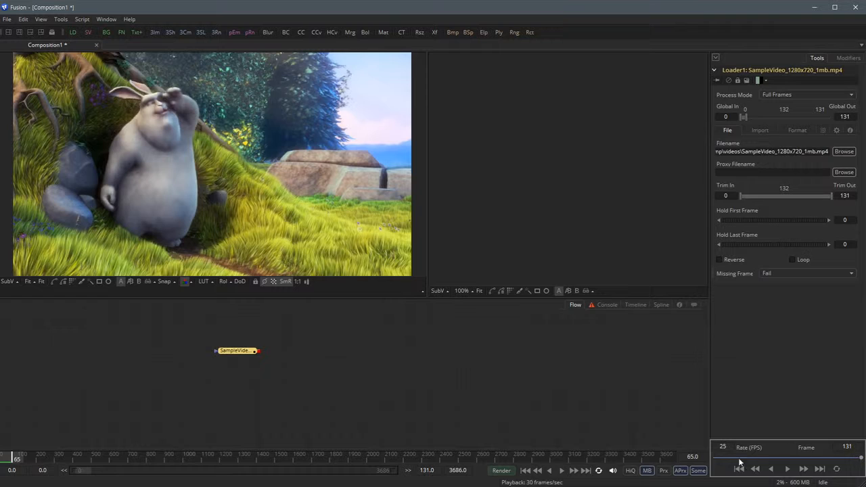
pyautogui.click(722, 448)
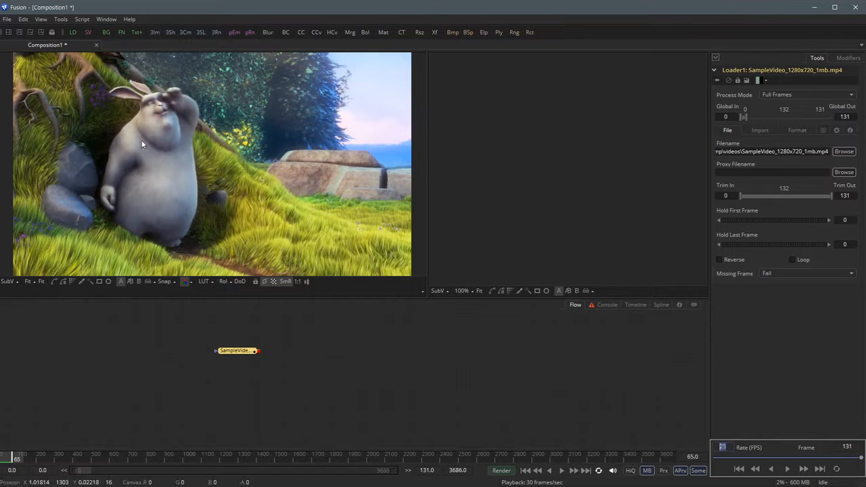
pyautogui.click(359, 399)
# - Delete the SampleVideo Loader from the flow
pyautogui.click(223, 356)
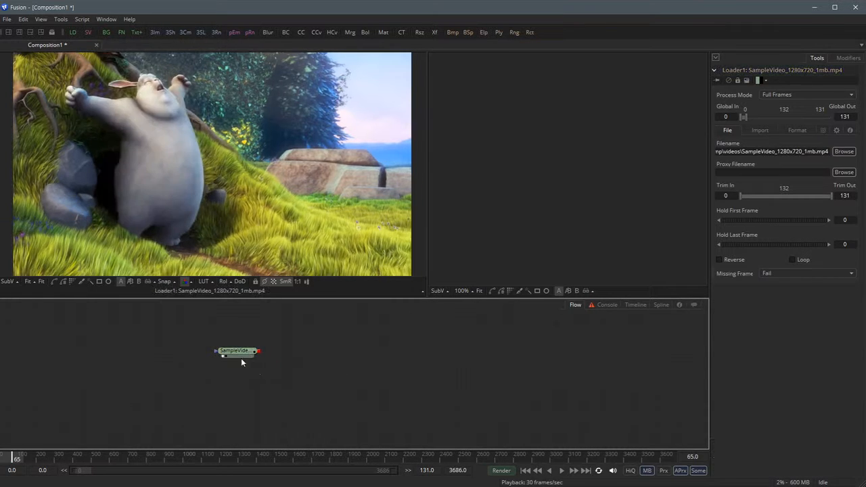
pyautogui.click(241, 351)
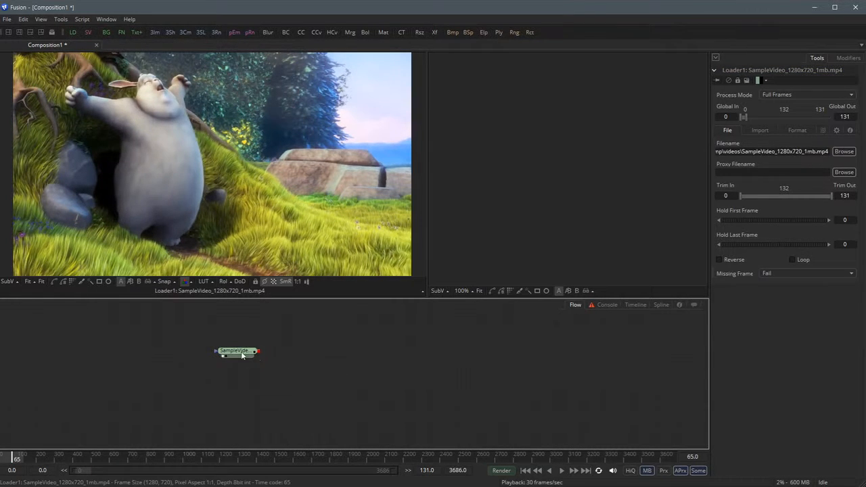
pyautogui.press('Delete')
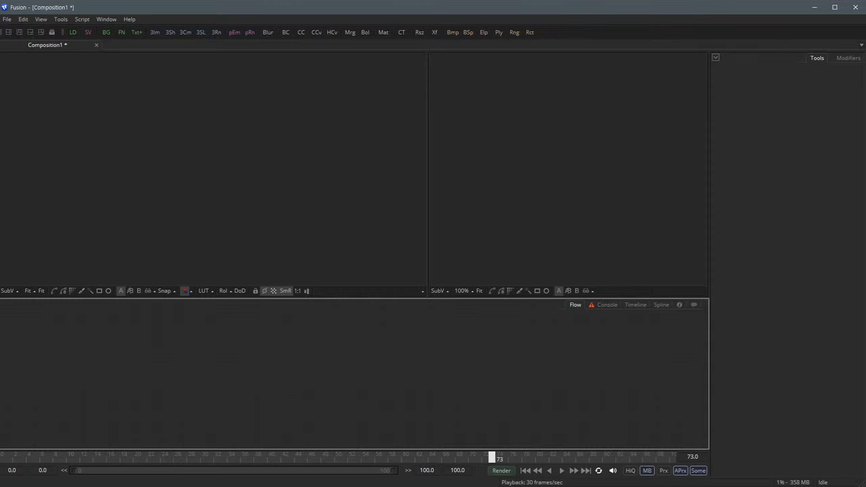
# - Switch to the videos folder in File Explorer and load MVI_2339.MOV into the flow as a Loader node
pyautogui.hotkey('alt', 'Tab')
pyautogui.click(517, 212)
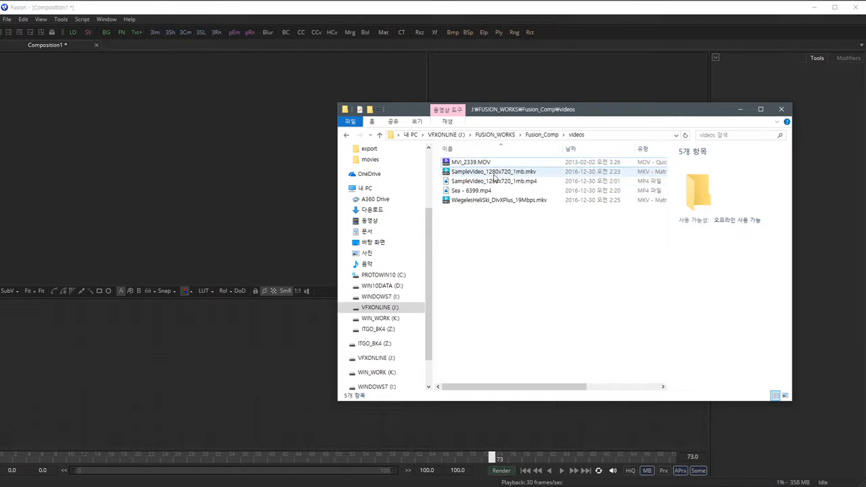
pyautogui.click(490, 164)
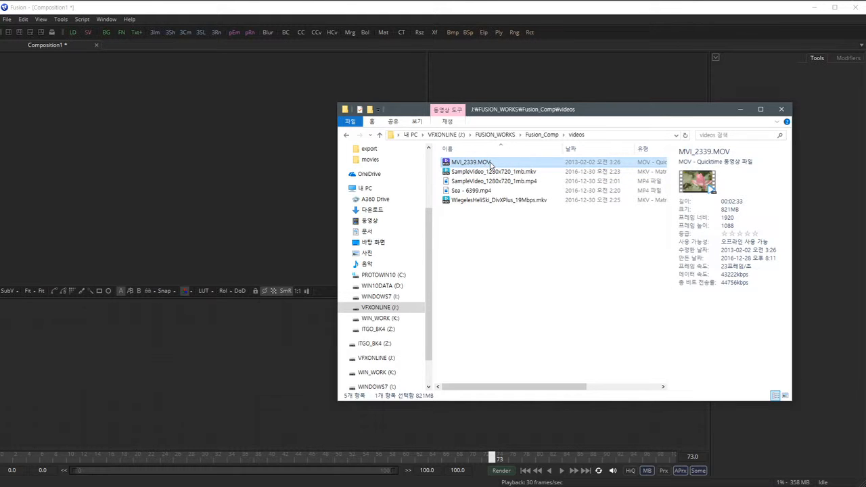
pyautogui.moveTo(490, 163); pyautogui.dragTo(207, 371)
pyautogui.click(242, 380)
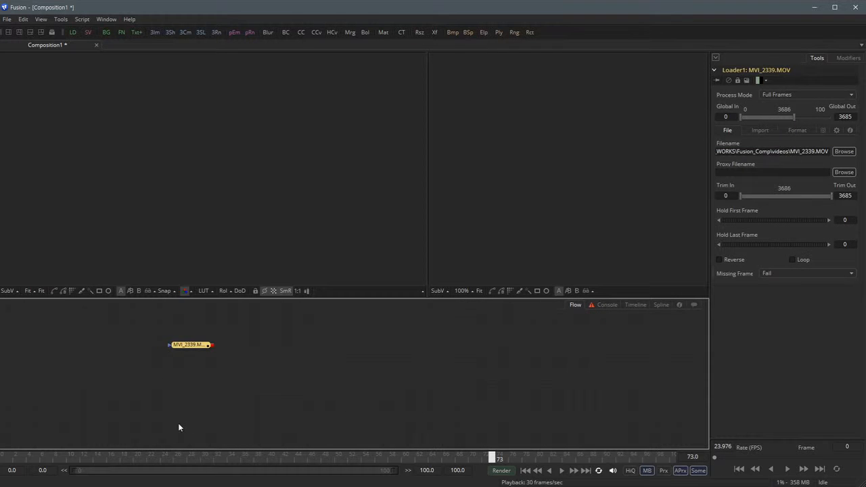
pyautogui.moveTo(194, 347); pyautogui.dragTo(211, 356)
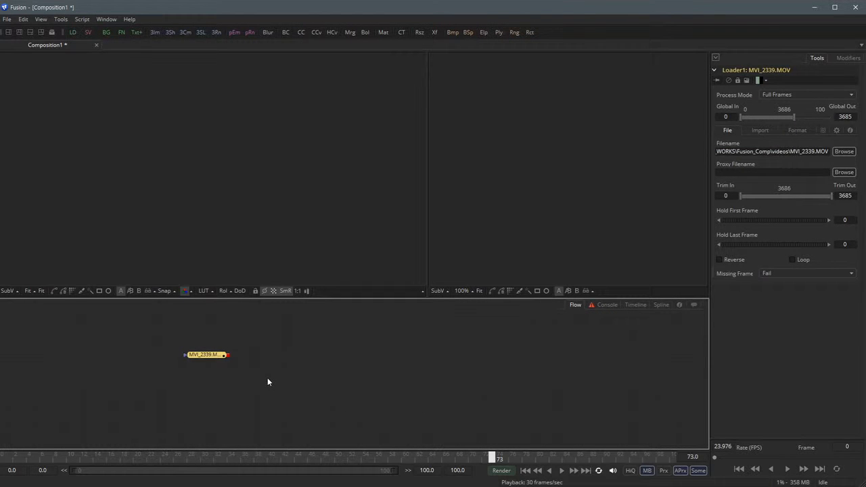
# - Display the MVI_2339.MOV Loader in the first viewer
pyautogui.click(212, 358)
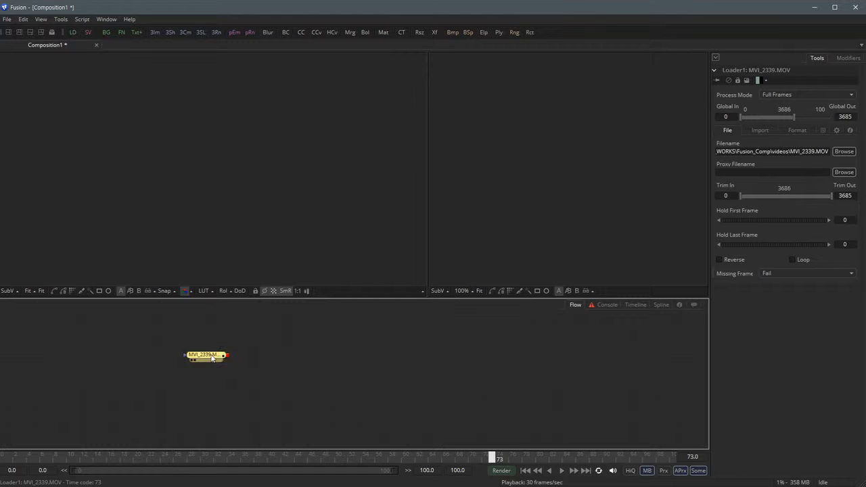
pyautogui.press('1')
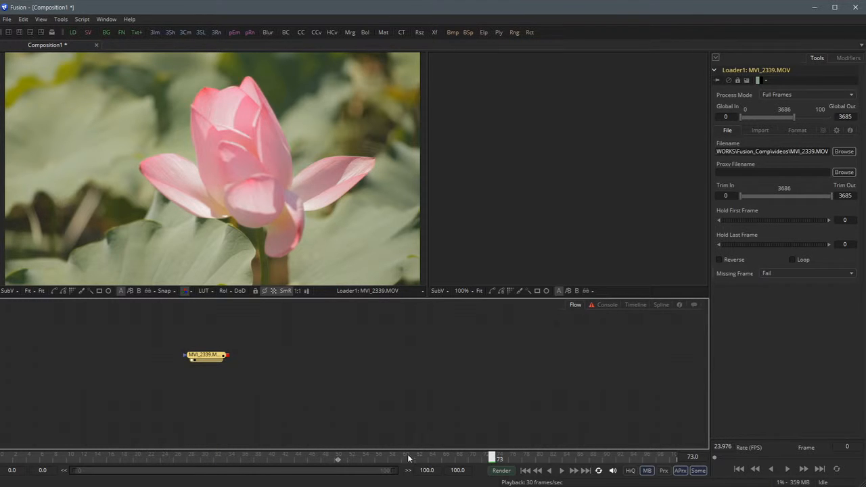
pyautogui.click(272, 372)
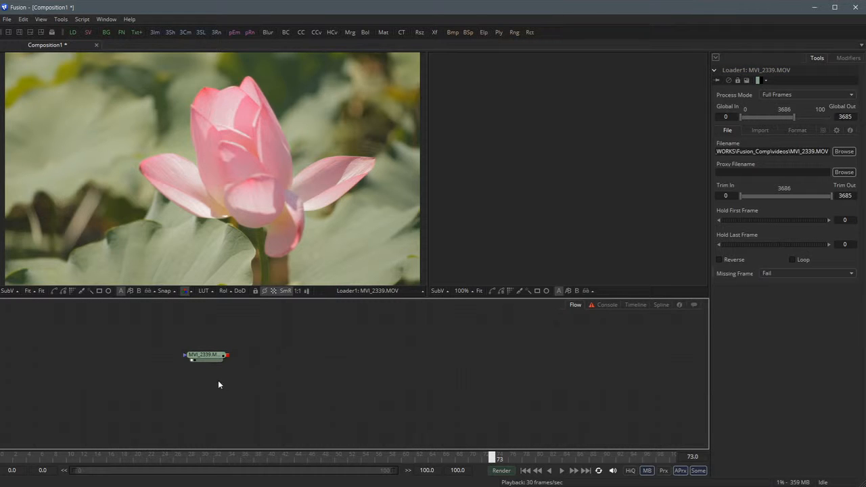
# - Match the composition's time range to the MVI_2339.MOV clip's length and set the render end time to 3686
pyautogui.click(212, 358)
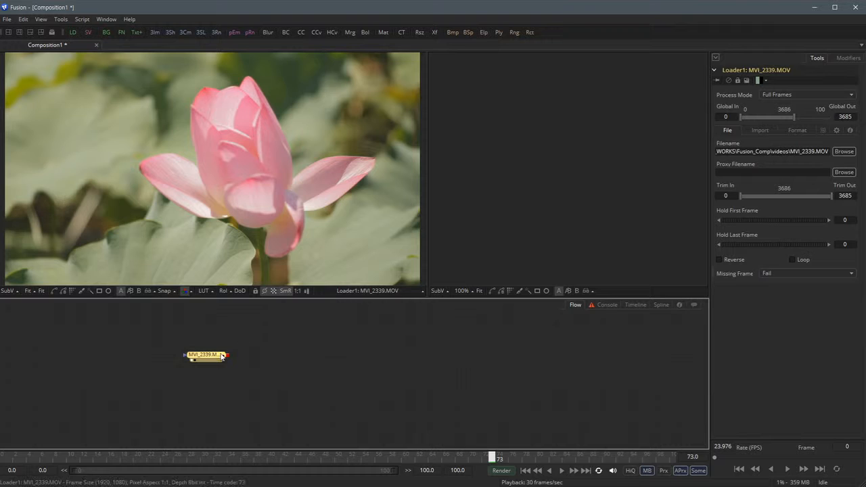
pyautogui.moveTo(211, 359)
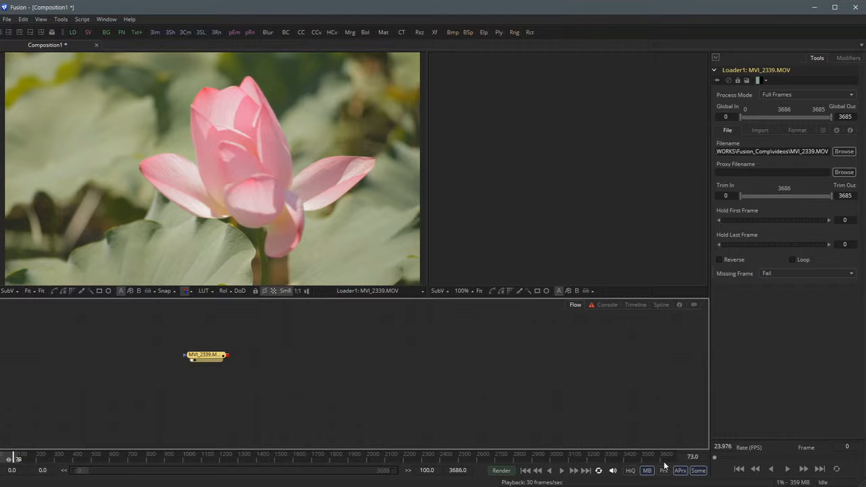
pyautogui.click(470, 471)
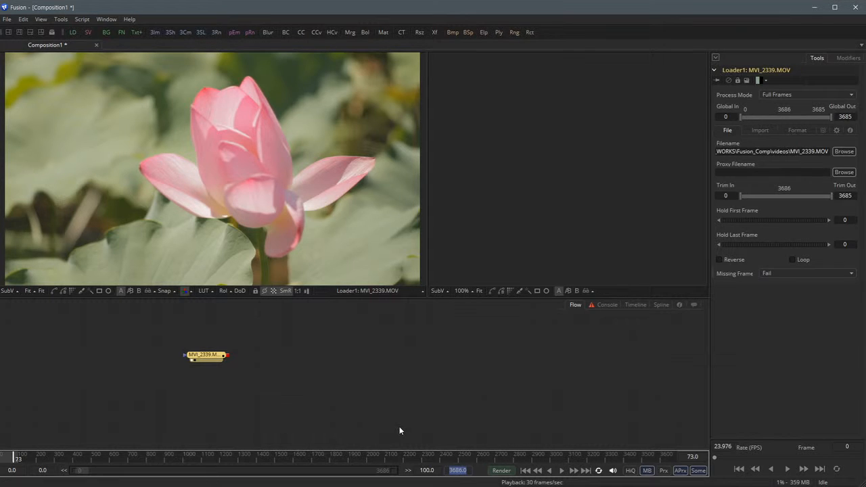
pyautogui.click(429, 471)
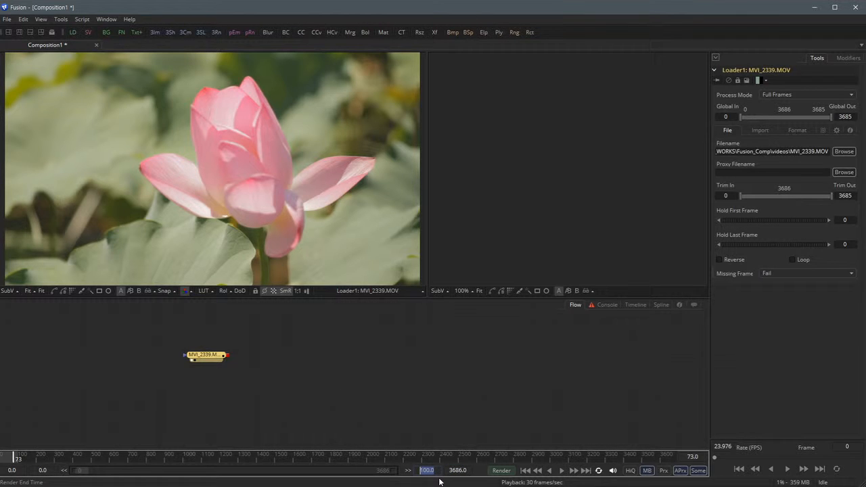
pyautogui.write('3686')
pyautogui.press('Return')
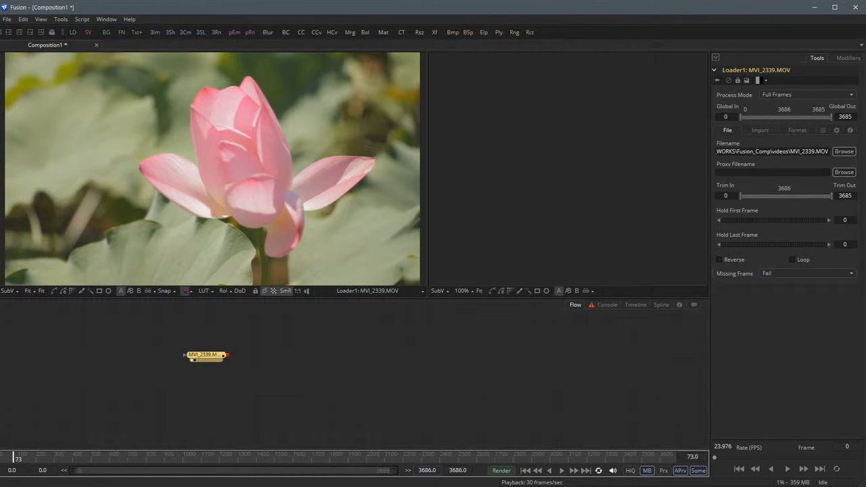
# - Play the composition, preview the clip with the Loader's own playback controls and scrub that preview to frame 578
pyautogui.click(562, 470)
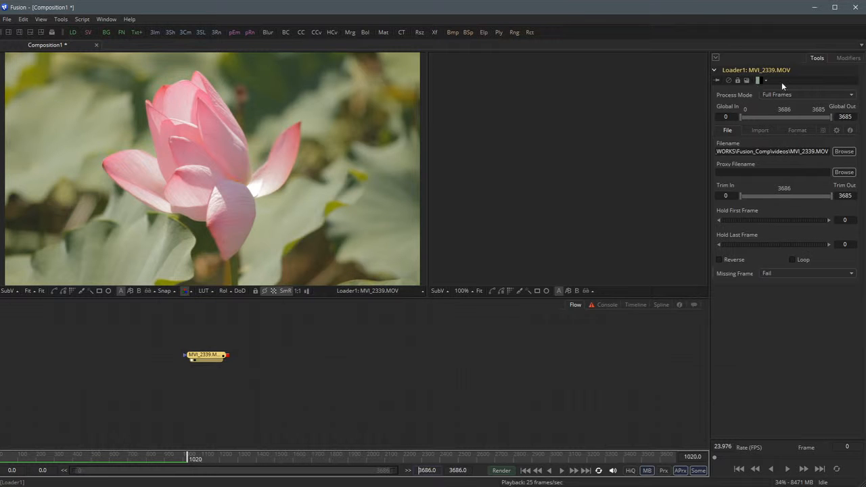
pyautogui.click(787, 469)
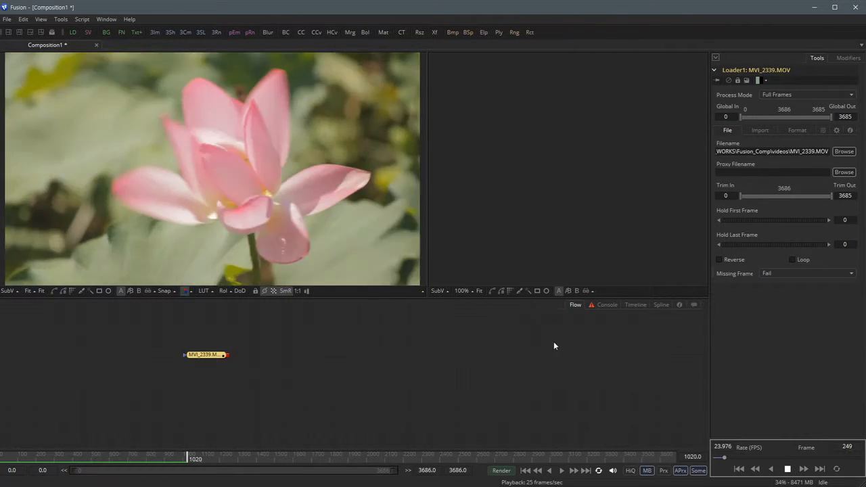
pyautogui.click(788, 469)
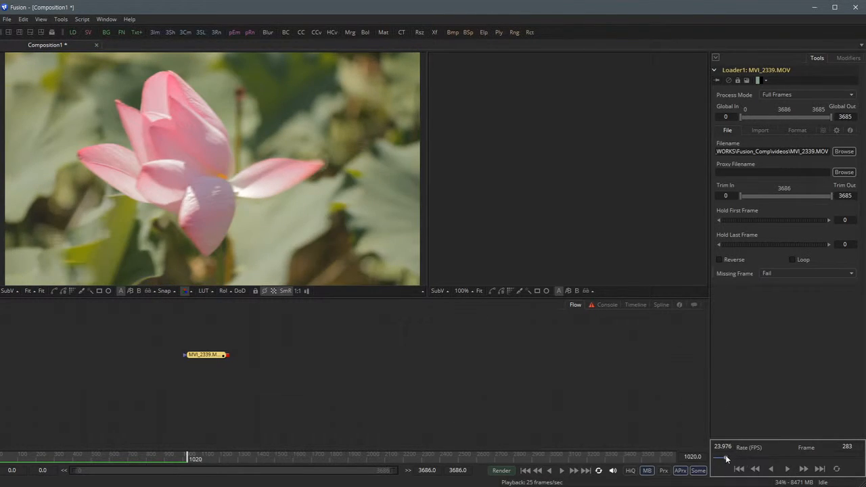
pyautogui.moveTo(738, 463)
pyautogui.mouseDown()
pyautogui.moveTo(815, 462)
pyautogui.moveTo(737, 462)
pyautogui.mouseUp()
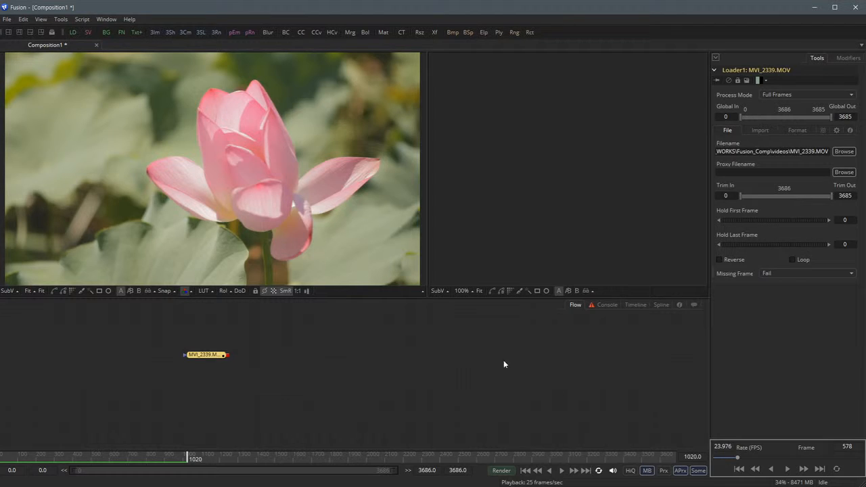
pyautogui.click(439, 352)
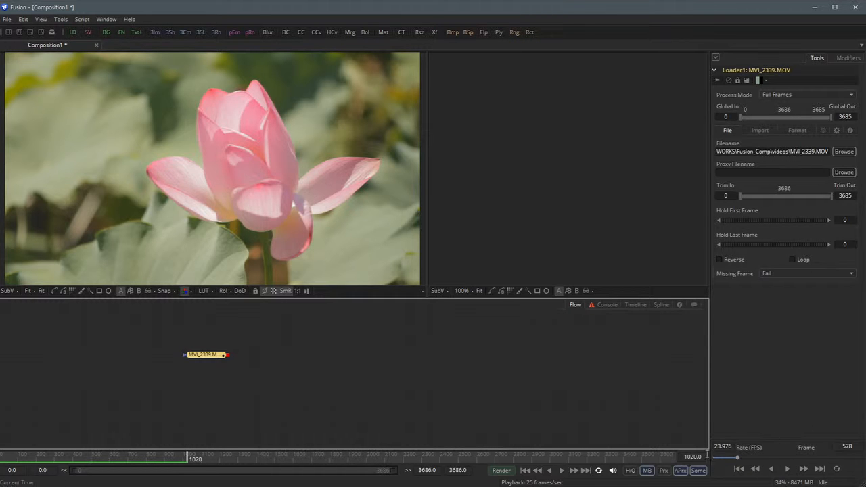
# - Scrub the Loader's clip preview to frame 1293 and copy that frame number into Trim In
pyautogui.moveTo(740, 461); pyautogui.dragTo(768, 459)
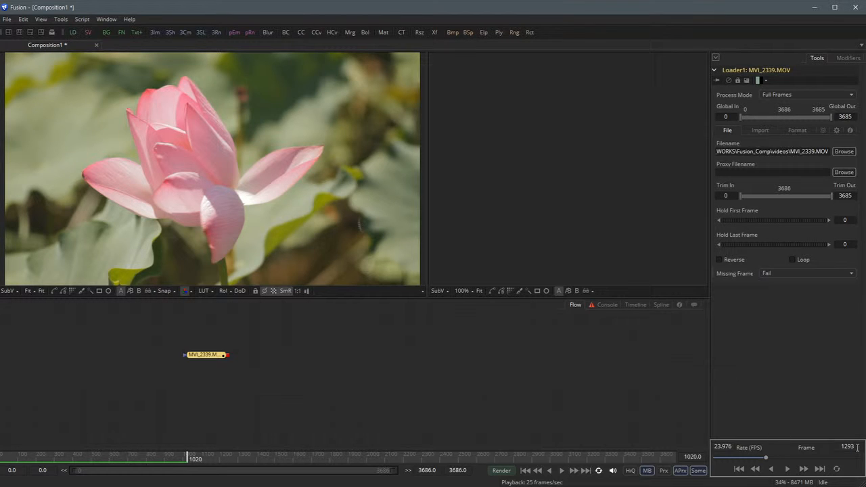
pyautogui.moveTo(854, 448); pyautogui.dragTo(830, 449)
pyautogui.hotkey('ctrl', 'c')
pyautogui.moveTo(730, 196); pyautogui.dragTo(711, 197)
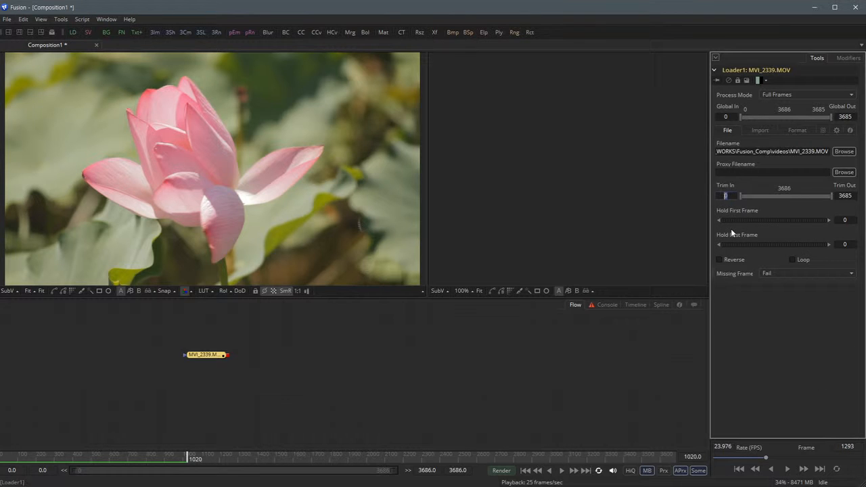
pyautogui.hotkey('ctrl', 'v')
pyautogui.press('Tab')
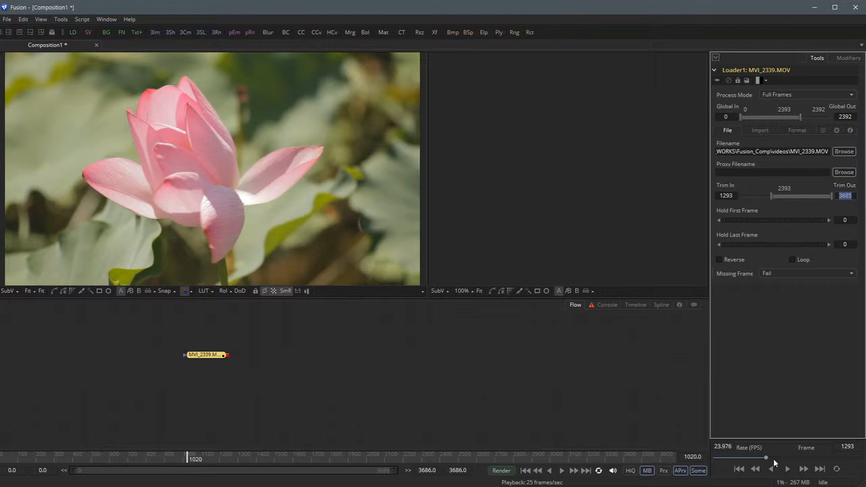
# - Scrub the Loader's clip preview to frame 1814 and copy that frame number into Trim Out
pyautogui.moveTo(769, 460); pyautogui.dragTo(787, 461)
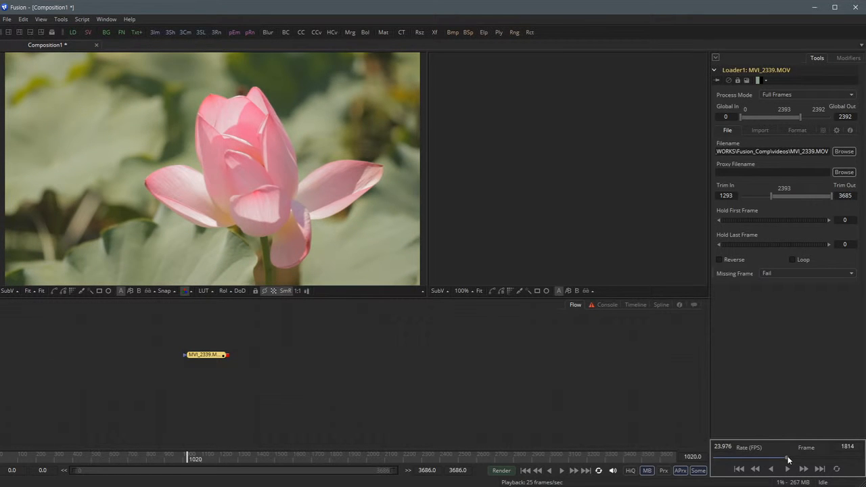
pyautogui.click(855, 447)
pyautogui.hotkey('ctrl', 'c')
pyautogui.moveTo(854, 196); pyautogui.dragTo(794, 196)
pyautogui.hotkey('ctrl', 'v')
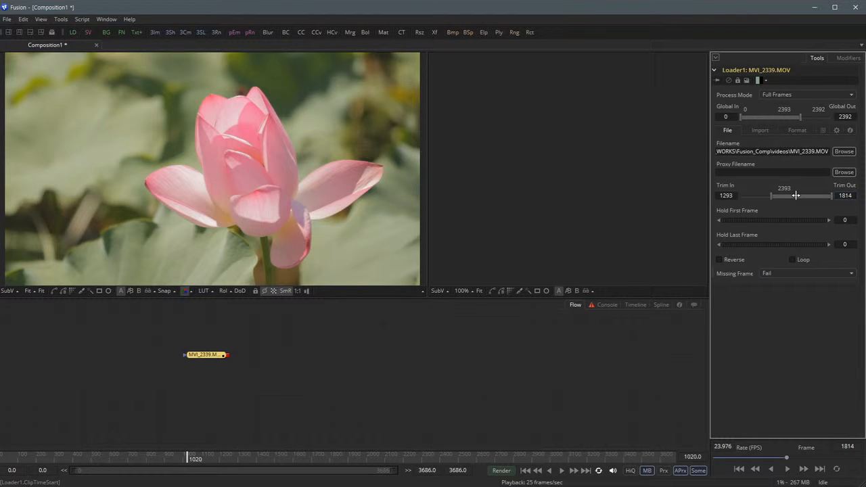
pyautogui.press('Tab')
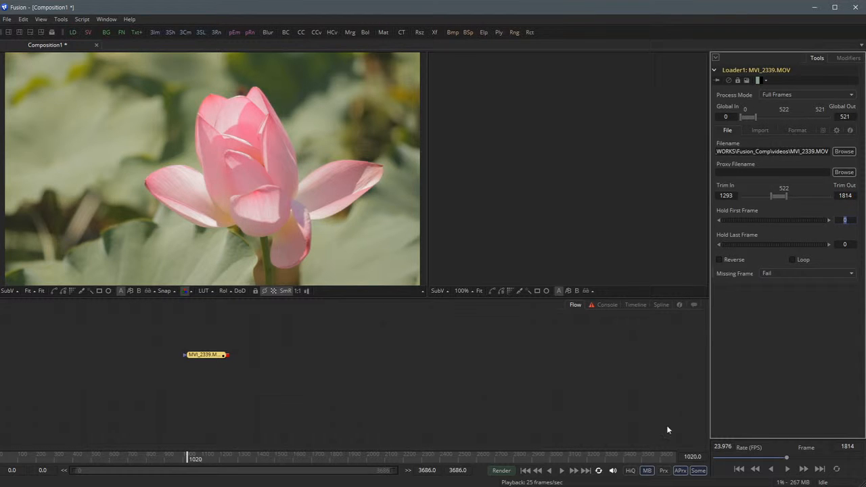
# - Refit the composition's time range to the trimmed MVI_2339.MOV clip and scrub the timeline to frame 117
pyautogui.click(526, 471)
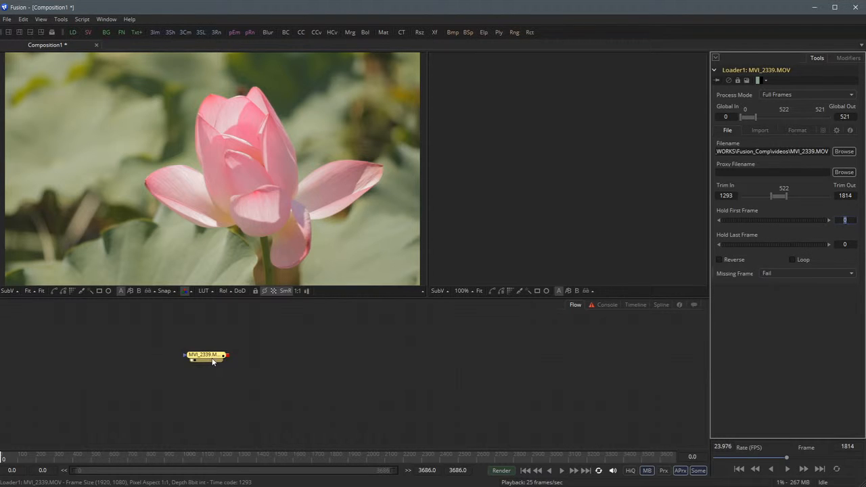
pyautogui.moveTo(213, 356); pyautogui.dragTo(213, 459)
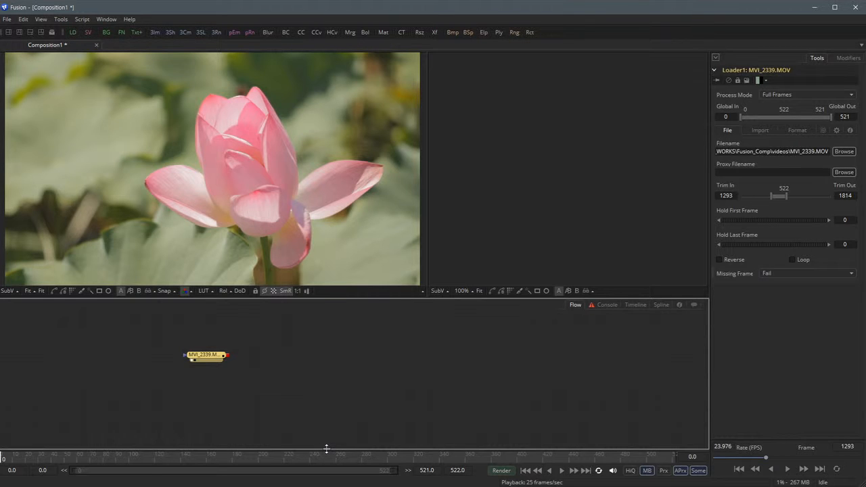
pyautogui.moveTo(172, 460); pyautogui.dragTo(154, 460)
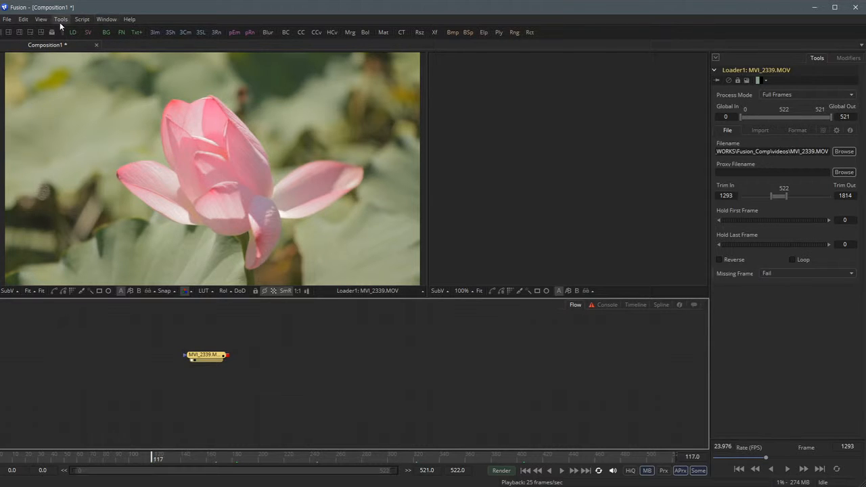
# - Switch the time display from frames to time code and scrub the timeline to the clip's end at 17:11
pyautogui.click(42, 20)
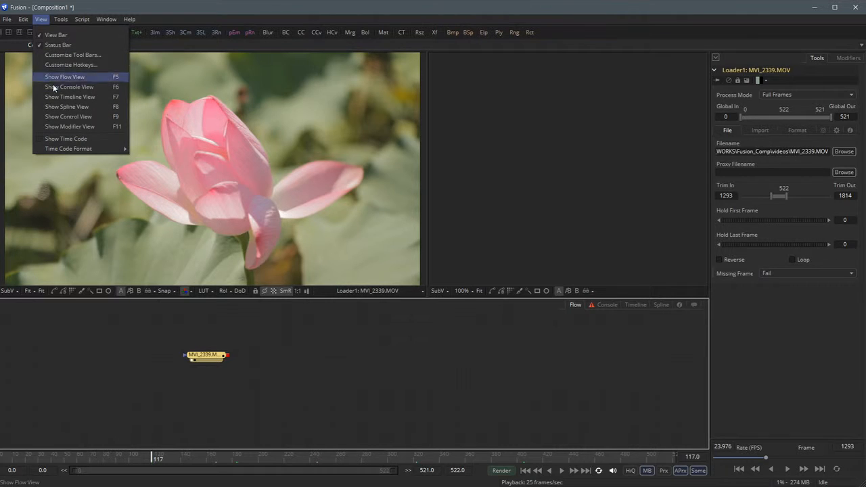
pyautogui.click(39, 140)
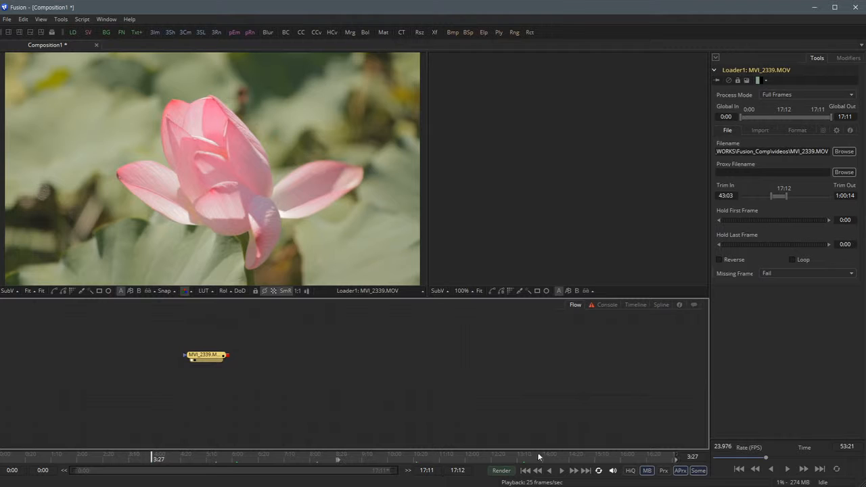
pyautogui.moveTo(539, 458); pyautogui.dragTo(677, 459)
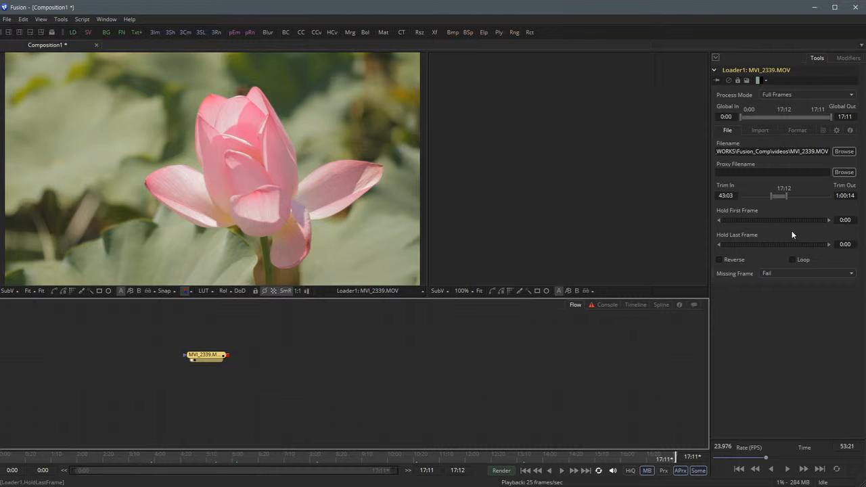
# - Shorten the clip to a Trim Out of 52:08 and refit the composition's time range to it, returning to the start
pyautogui.moveTo(788, 195); pyautogui.dragTo(783, 195)
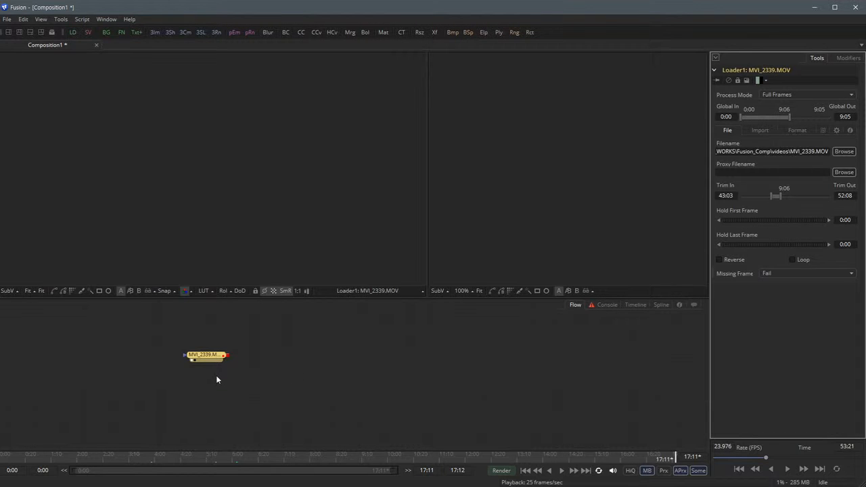
pyautogui.moveTo(210, 357); pyautogui.dragTo(219, 458)
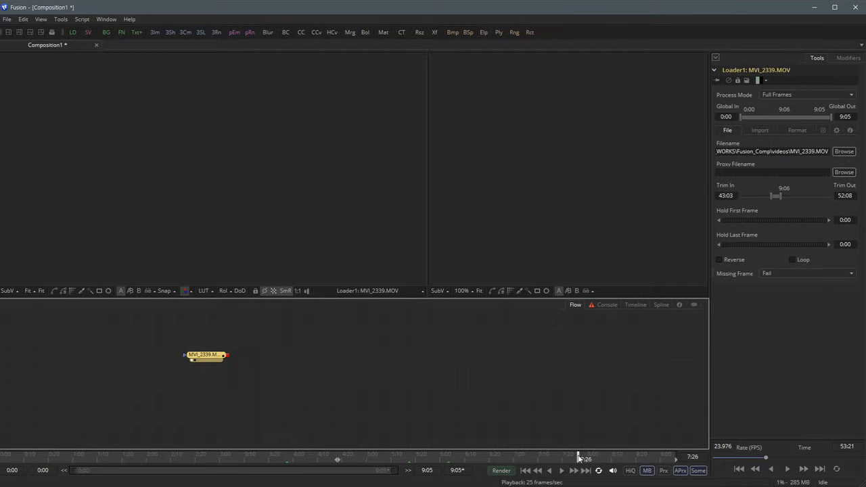
pyautogui.moveTo(580, 459); pyautogui.dragTo(1, 461)
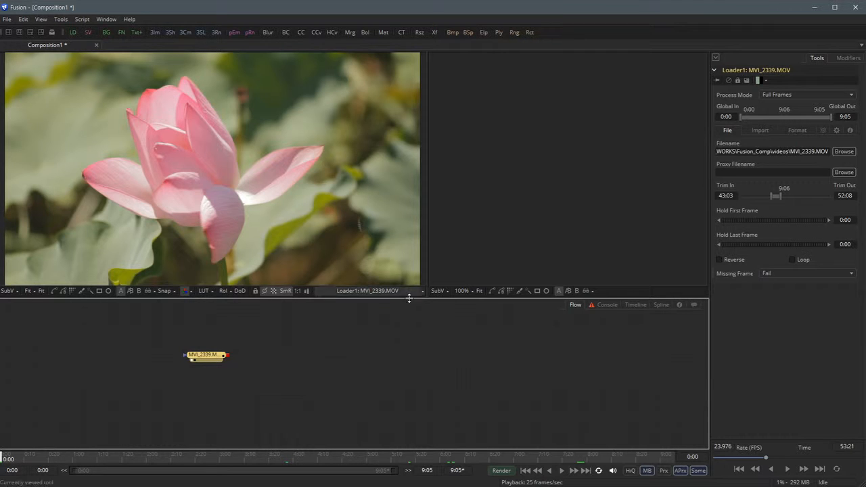
# - Play the trimmed clip in the composition and compare its playback speed with the Loader's frame rate
pyautogui.click(562, 471)
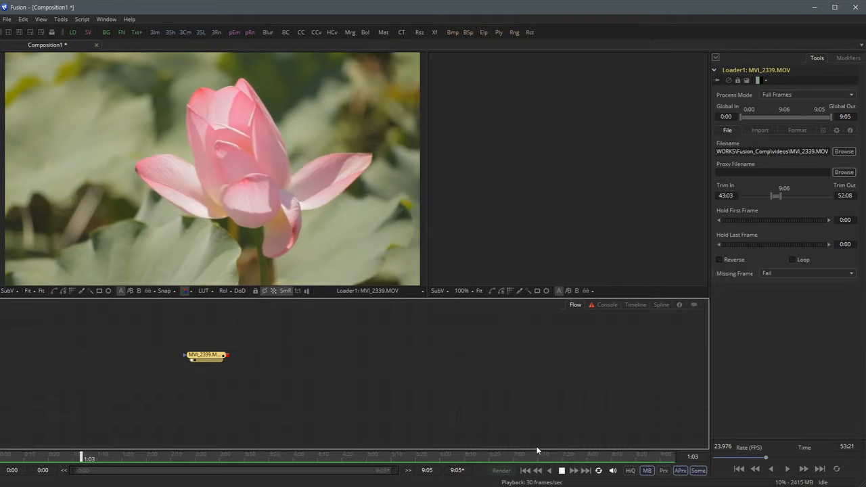
pyautogui.click(562, 473)
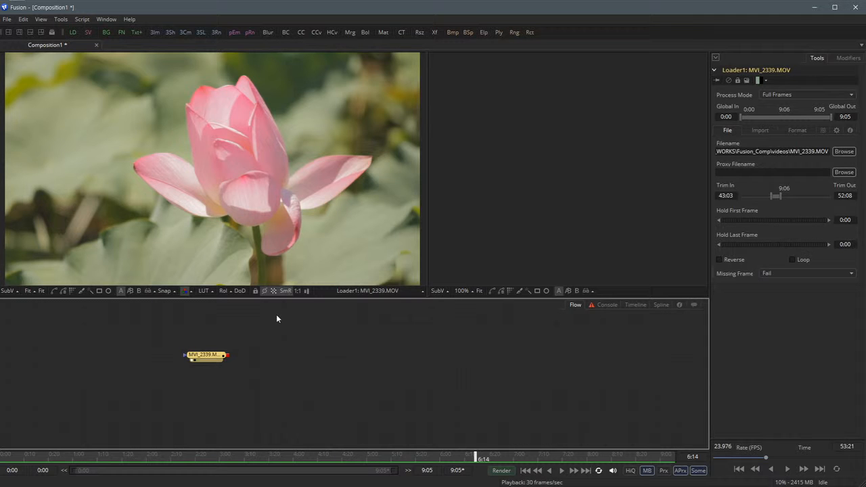
pyautogui.moveTo(446, 460); pyautogui.dragTo(468, 458)
pyautogui.click(562, 470)
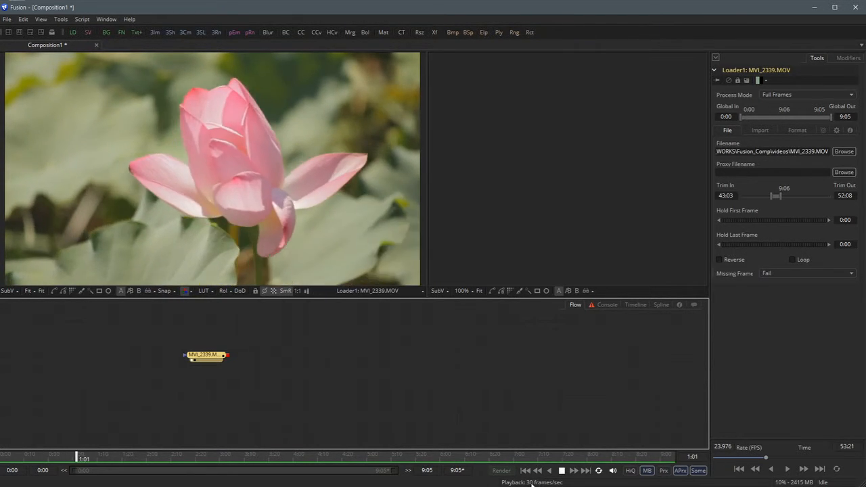
pyautogui.click(562, 470)
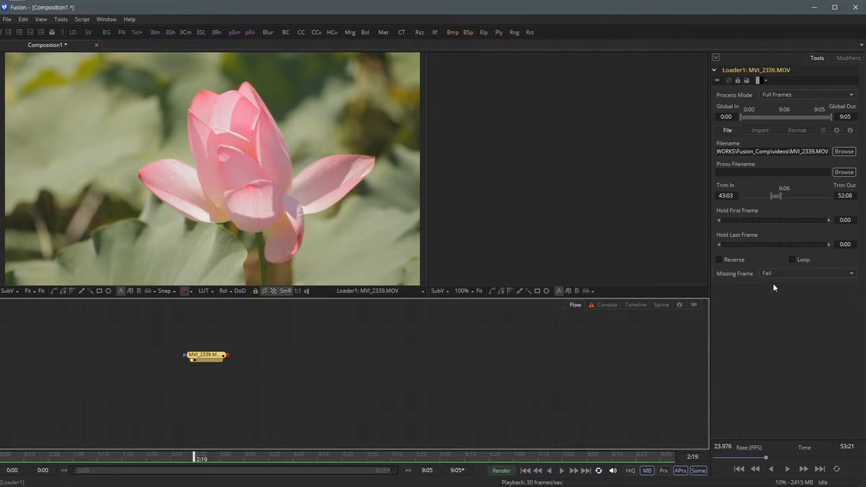
pyautogui.doubleClick(731, 448)
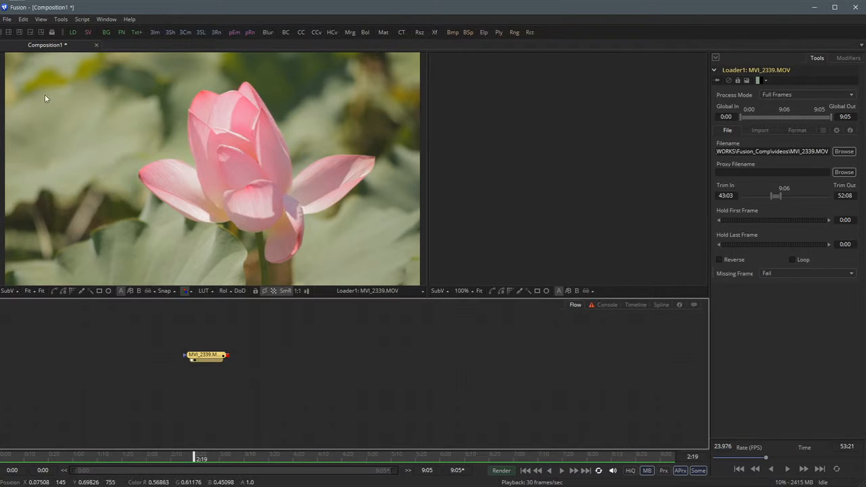
# - Set the frame rate in Composition1's frame format preferences to 23.97 frames/sec and save the preferences
pyautogui.click(8, 19)
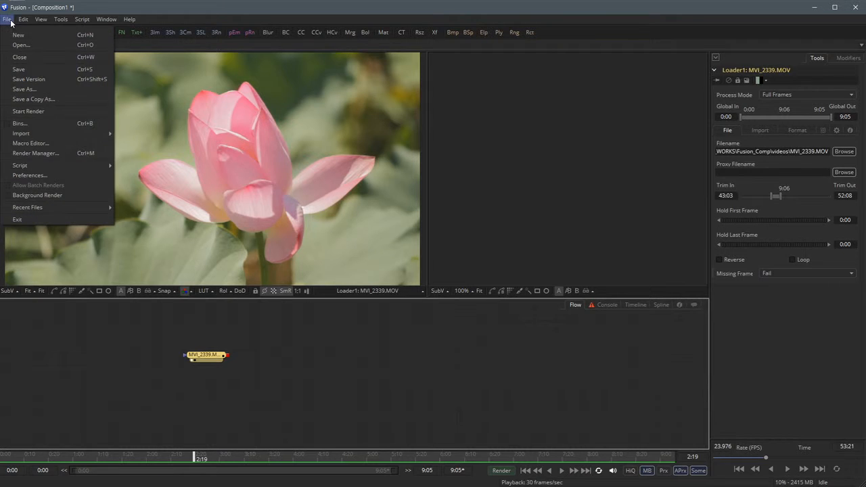
pyautogui.click(40, 176)
pyautogui.moveTo(381, 128); pyautogui.dragTo(458, 132)
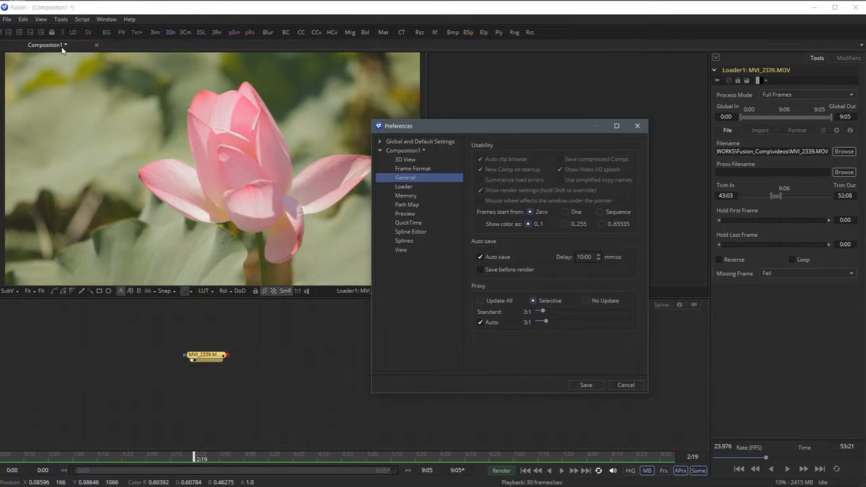
pyautogui.click(409, 152)
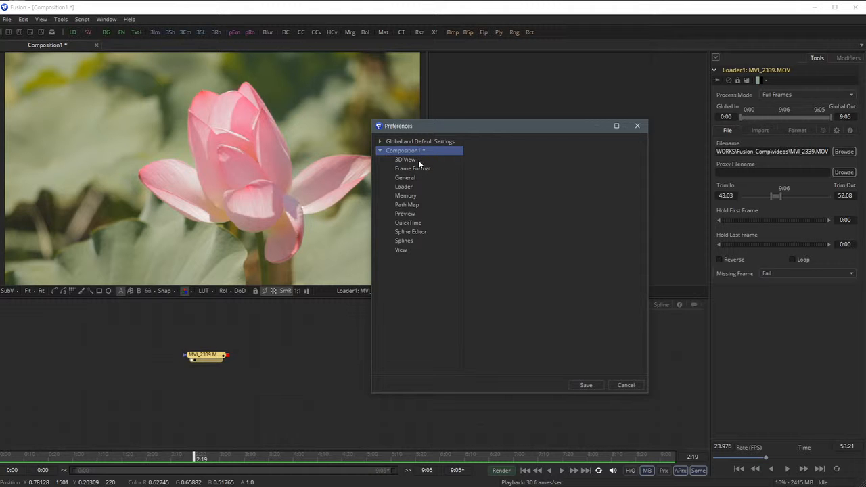
pyautogui.click(412, 169)
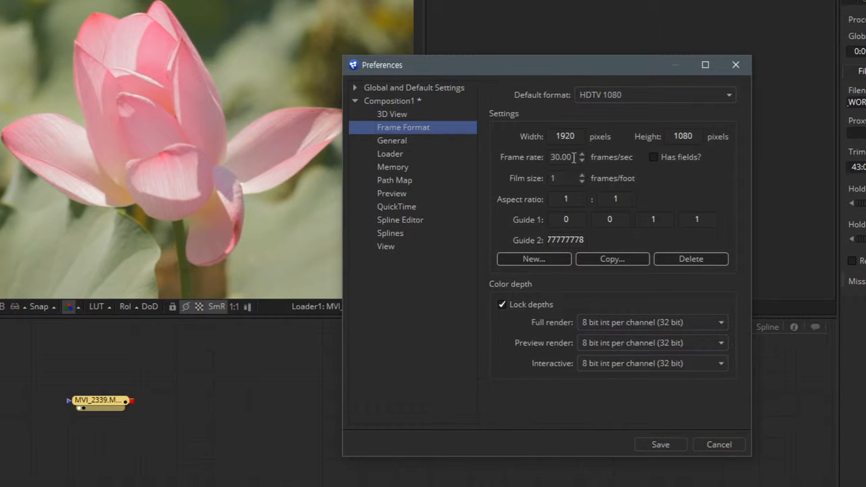
pyautogui.moveTo(575, 157); pyautogui.dragTo(504, 162)
pyautogui.write('23.97')
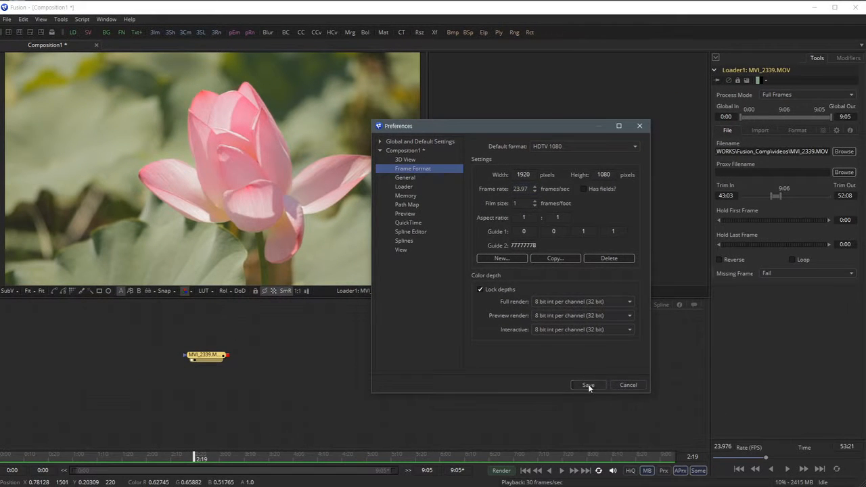
pyautogui.click(588, 385)
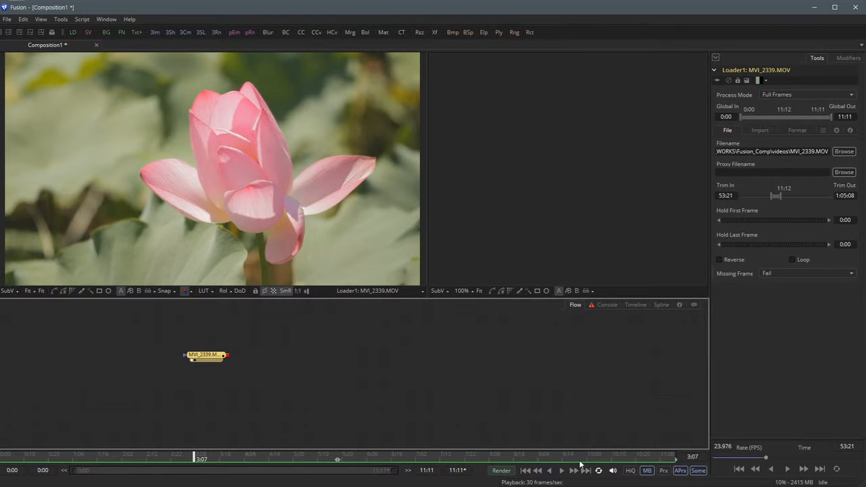
# - Play the composition to check its playback rate, stop it and scrub the timeline to 3:23
pyautogui.click(561, 472)
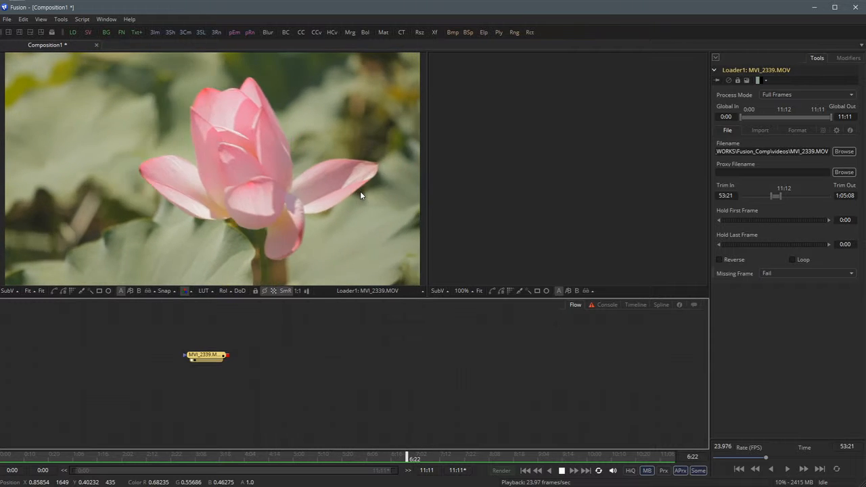
pyautogui.click(561, 472)
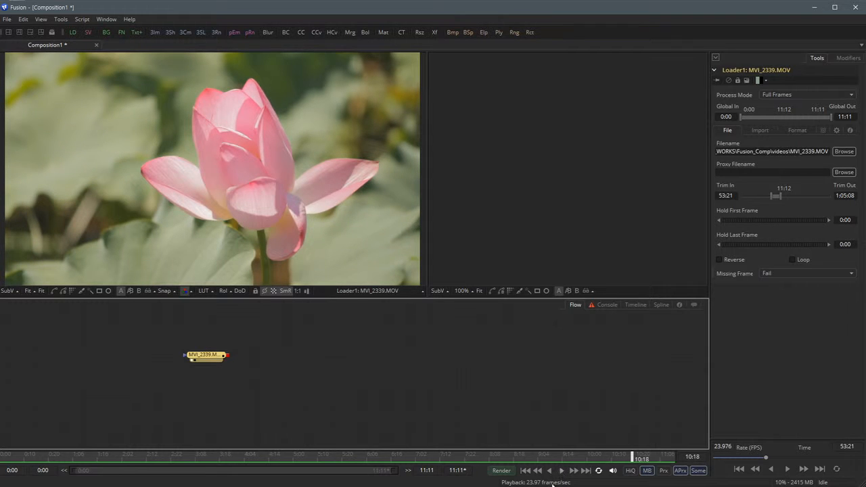
pyautogui.moveTo(332, 458); pyautogui.dragTo(233, 458)
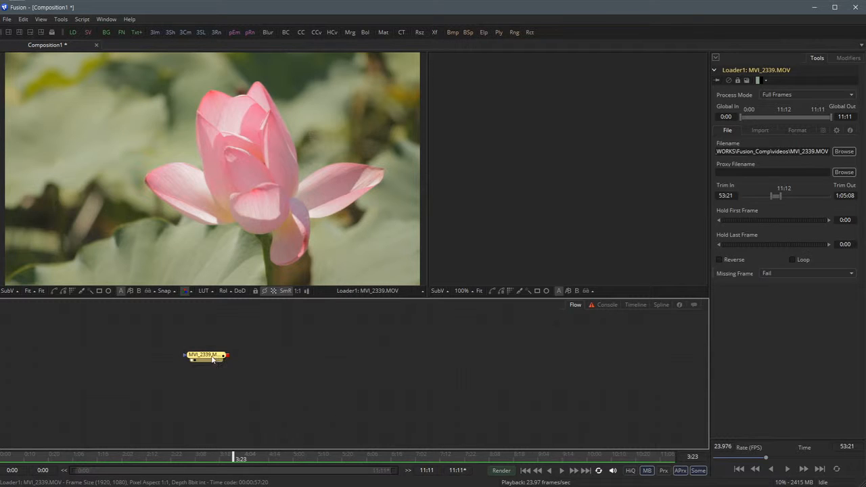
# - Shift the MVI_2339.MOV loader aside, try out a Color Corrector node beside it and delete that node again
pyautogui.moveTo(213, 357); pyautogui.dragTo(189, 354)
pyautogui.click(335, 358)
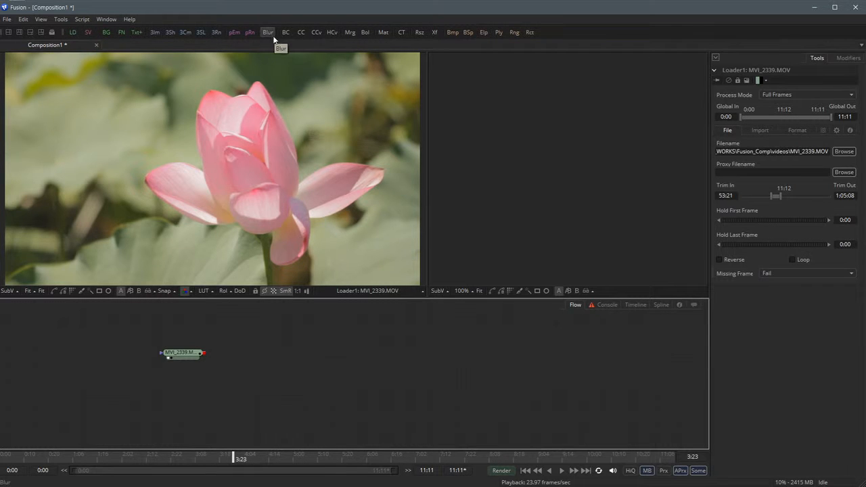
pyautogui.click(302, 32)
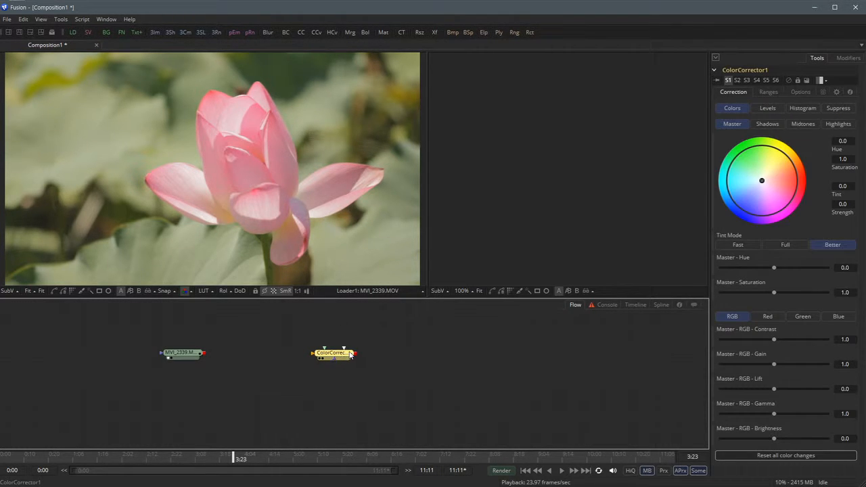
pyautogui.moveTo(348, 355); pyautogui.dragTo(343, 356)
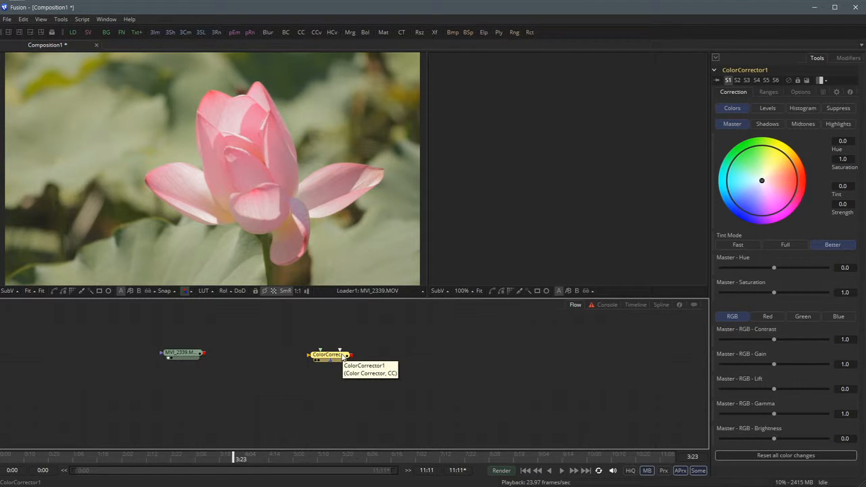
pyautogui.press('Delete')
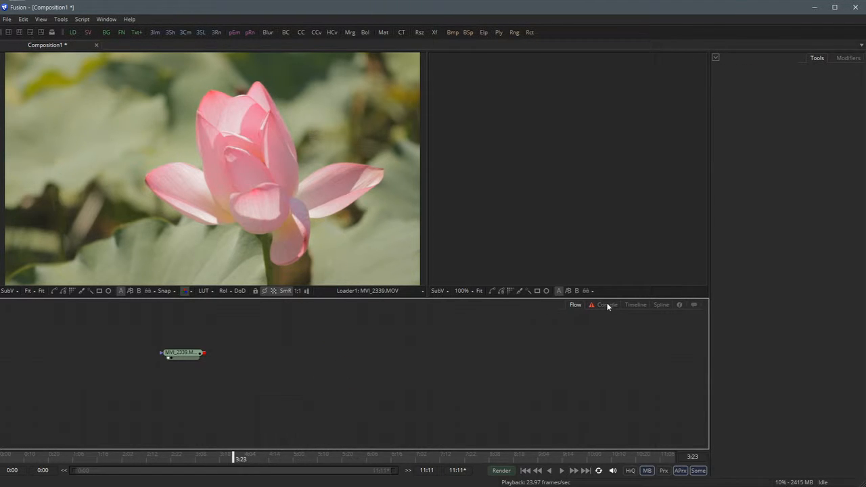
# - Add a Color Corrector from the Color category of the tool list and move it lower in the flow
pyautogui.rightClick(307, 319)
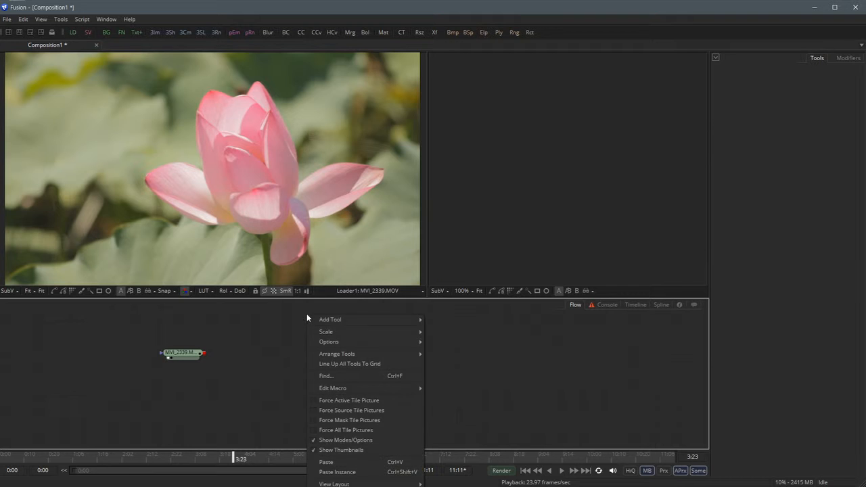
pyautogui.moveTo(347, 320)
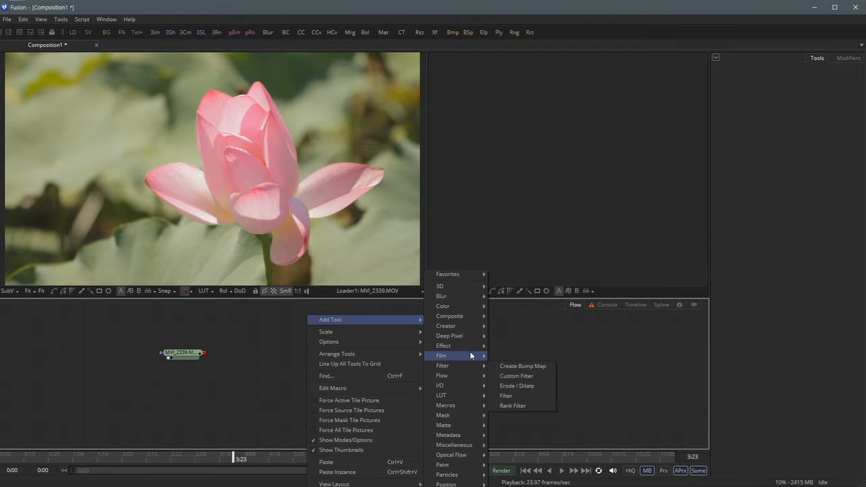
pyautogui.moveTo(472, 349)
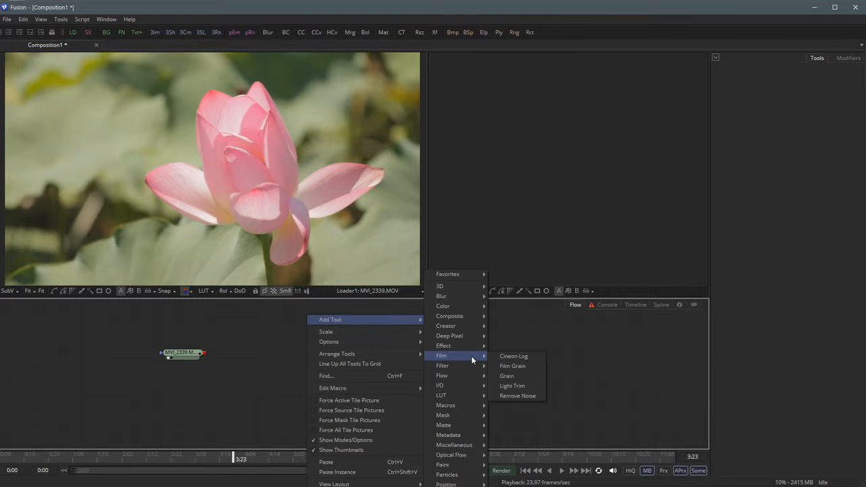
pyautogui.moveTo(474, 306)
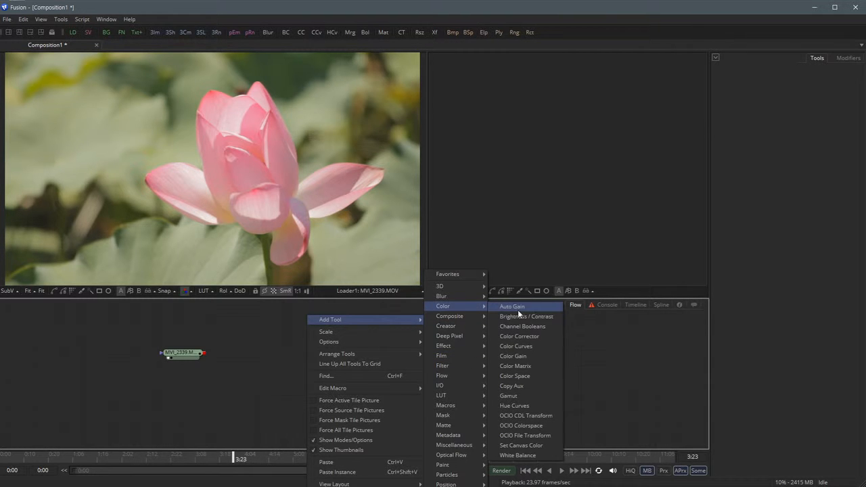
pyautogui.click(538, 339)
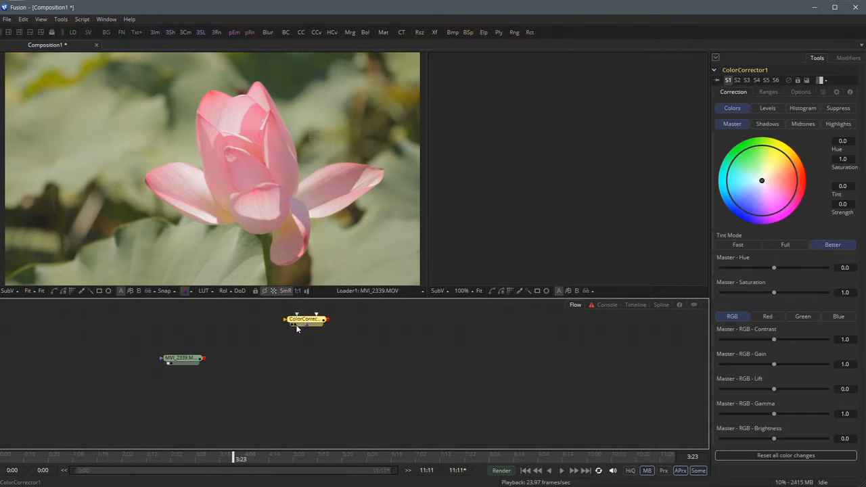
pyautogui.moveTo(308, 328); pyautogui.dragTo(348, 373)
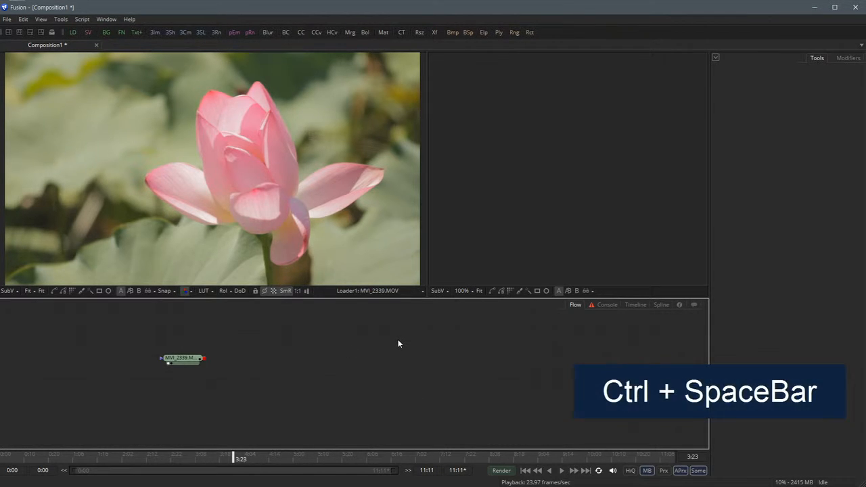
# - Search the tool selection dialog for "color", try the Color Curves entry and shorten the search text back to "Color"
pyautogui.hotkey('ctrl', 'space')
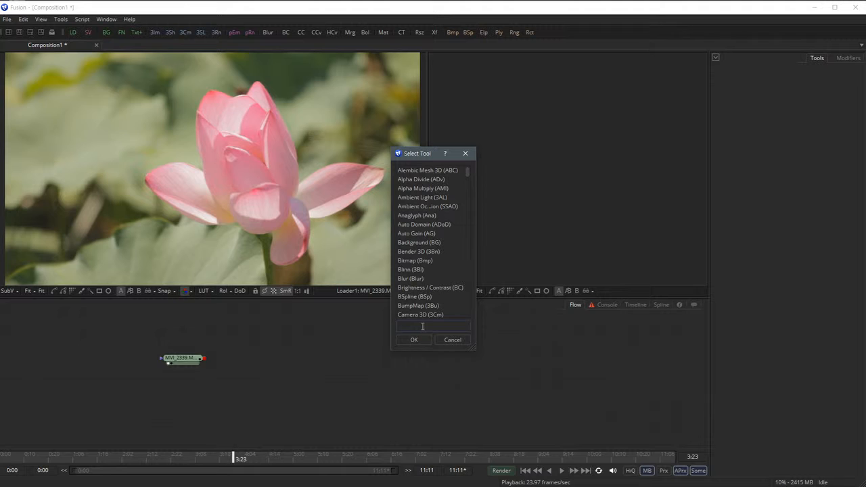
pyautogui.write('color')
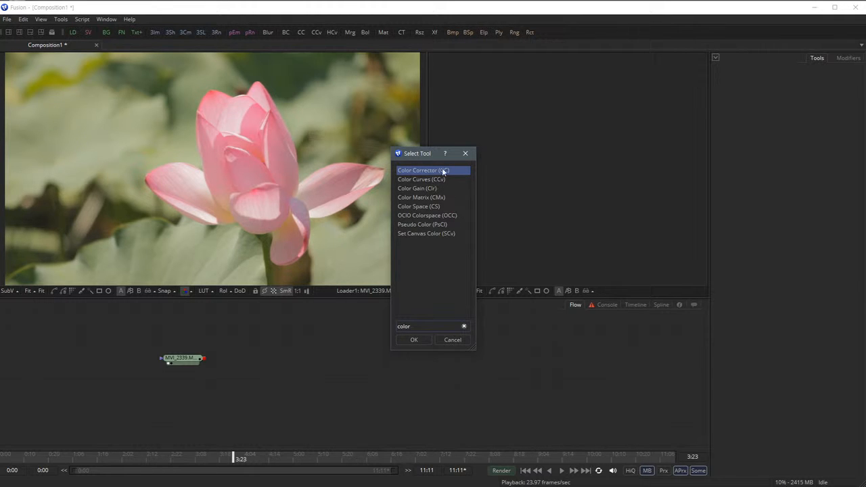
pyautogui.click(429, 180)
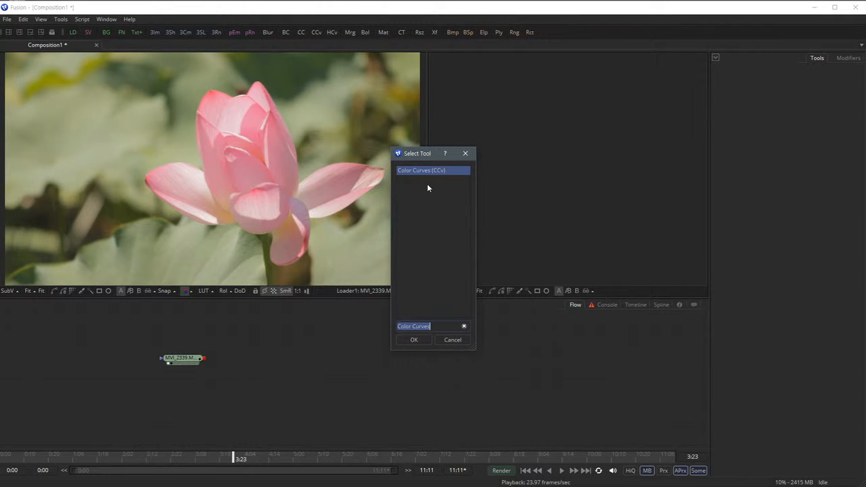
pyautogui.press('End')
pyautogui.press('BackSpace')
pyautogui.press('BackSpace')
pyautogui.press('BackSpace')
pyautogui.press('BackSpace')
pyautogui.press('BackSpace')
pyautogui.press('BackSpace')
pyautogui.press('BackSpace')
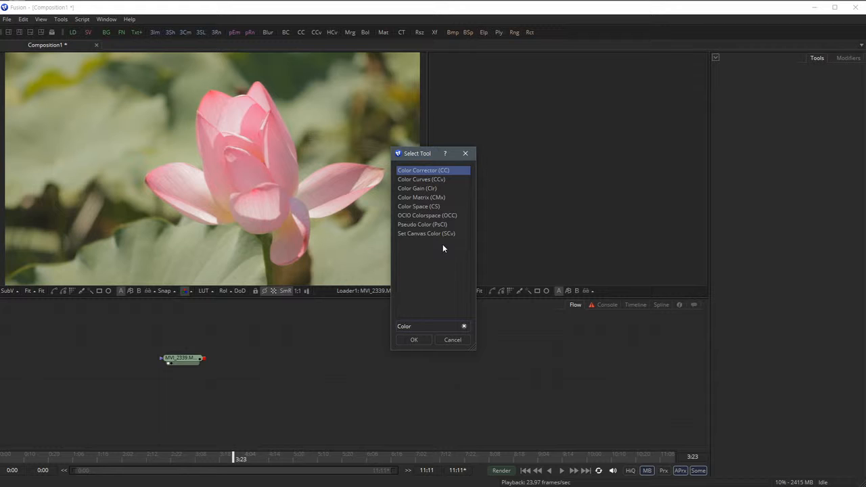
# - Step through the color tools in the filtered list to compare the available entries
pyautogui.press('Down')
pyautogui.press('Down')
pyautogui.press('Down')
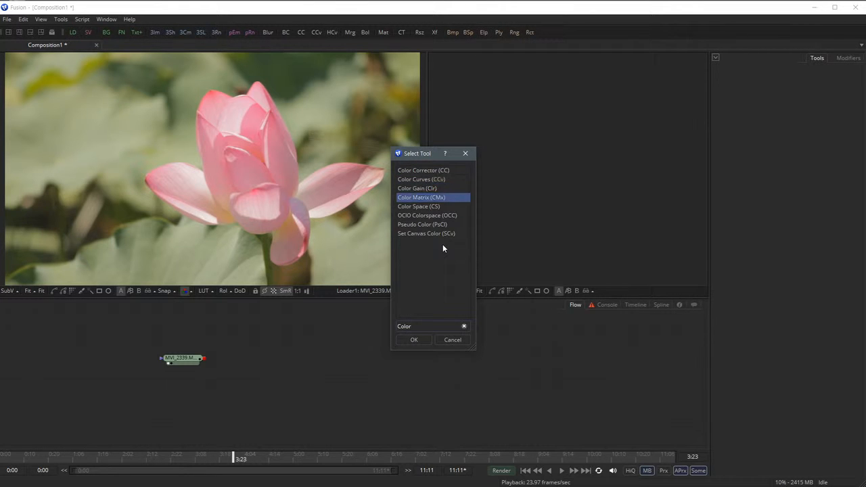
pyautogui.press('Up')
pyautogui.press('Up')
pyautogui.press('Up')
pyautogui.press('Down')
pyautogui.press('Down')
pyautogui.press('Down')
pyautogui.press('Down')
pyautogui.press('Down')
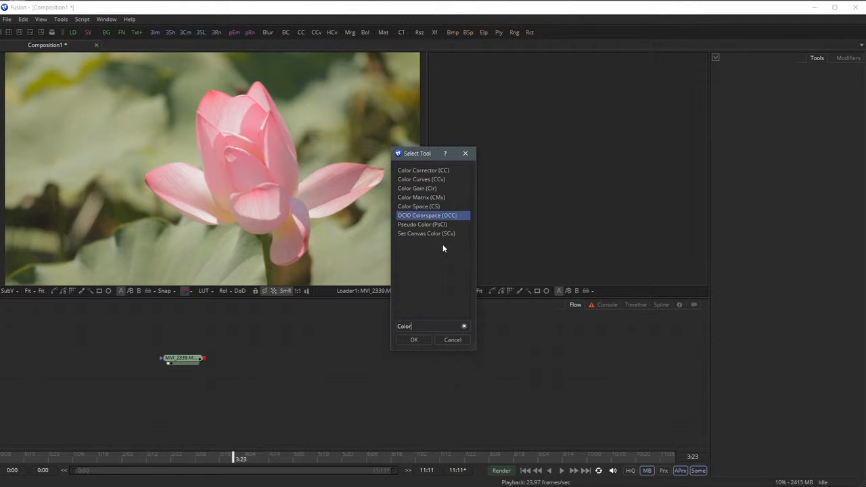
pyautogui.press('Up')
pyautogui.press('Up')
pyautogui.press('Up')
pyautogui.press('Up')
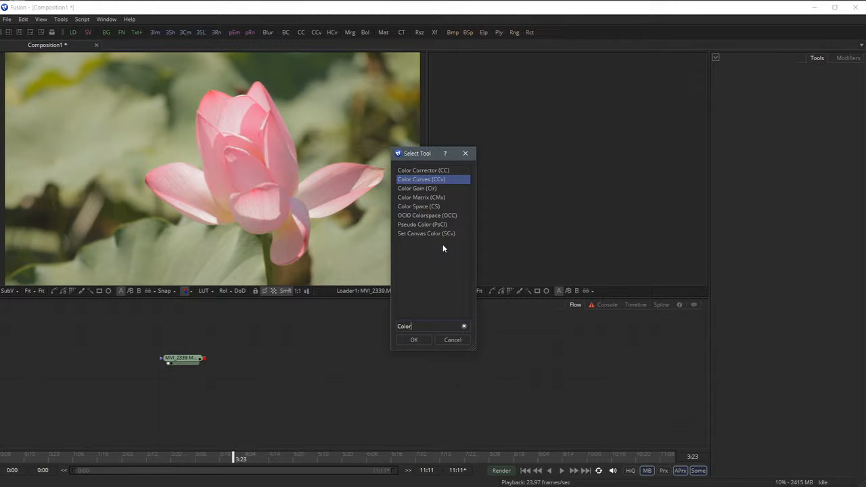
pyautogui.press('Down')
pyautogui.press('Down')
pyautogui.press('Down')
pyautogui.press('Down')
pyautogui.press('Down')
pyautogui.press('Down')
pyautogui.press('Up')
pyautogui.press('Up')
pyautogui.press('Up')
pyautogui.press('Up')
pyautogui.press('Up')
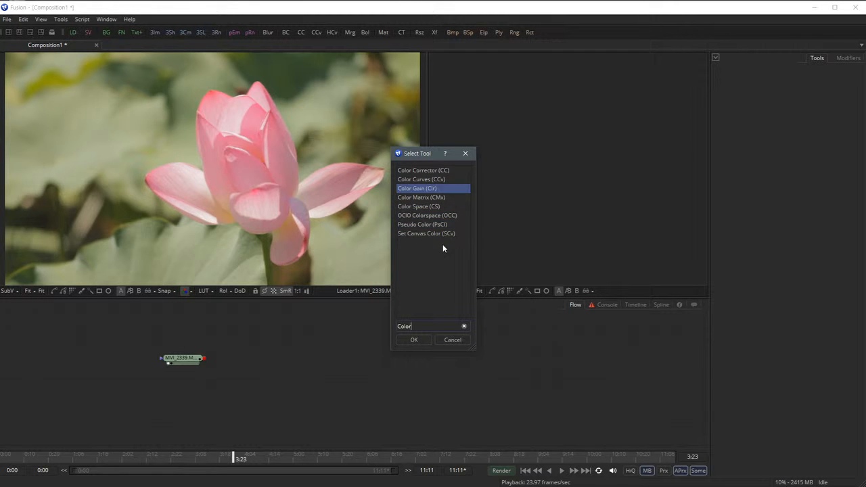
# - Choose Color Corrector from the filtered tools, add it to the flow and move it closer to the loader
pyautogui.press('Up')
pyautogui.press('Up')
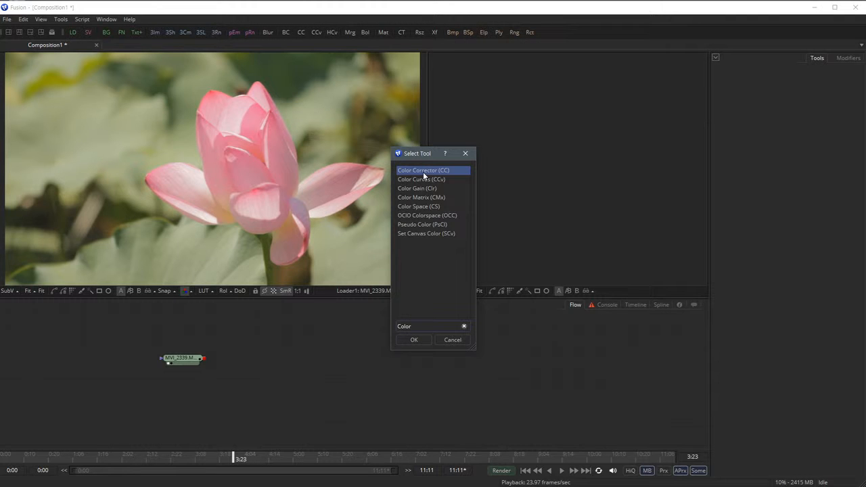
pyautogui.press('Return')
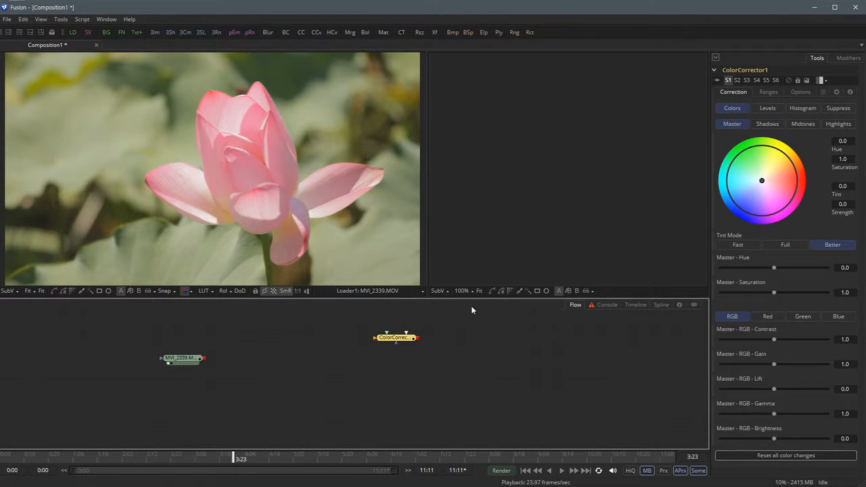
pyautogui.moveTo(396, 338); pyautogui.dragTo(371, 347)
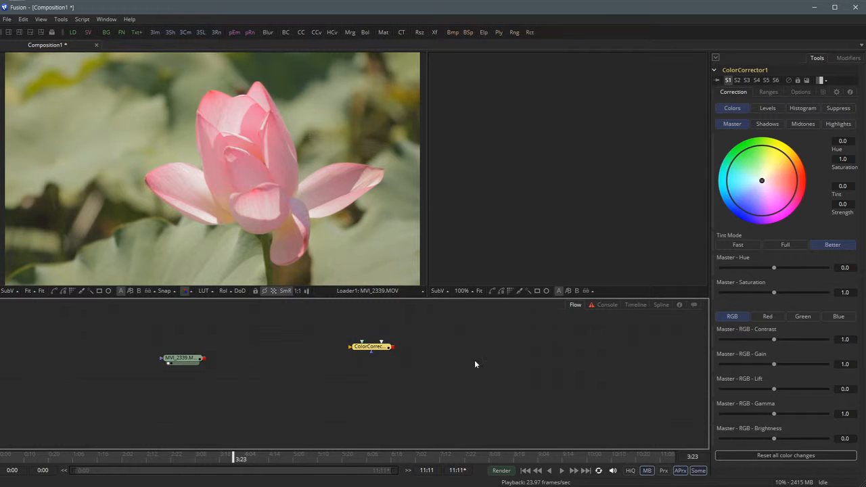
pyautogui.rightClick(494, 329)
pyautogui.moveTo(558, 332)
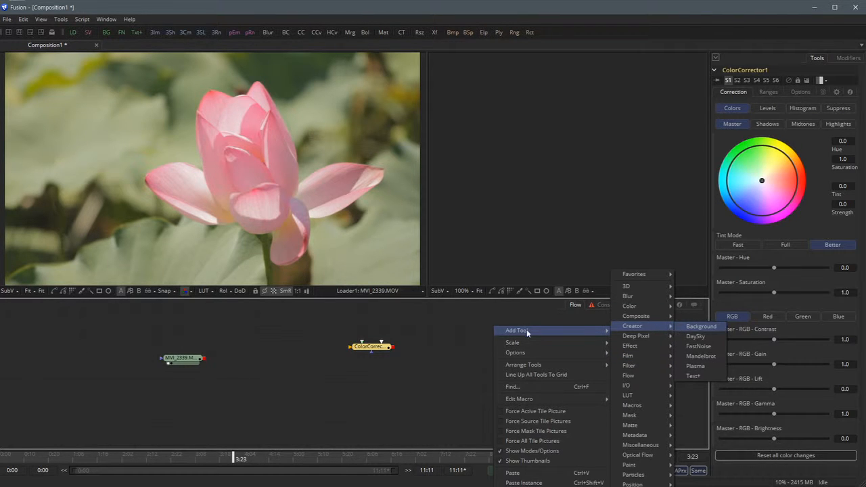
pyautogui.click(422, 352)
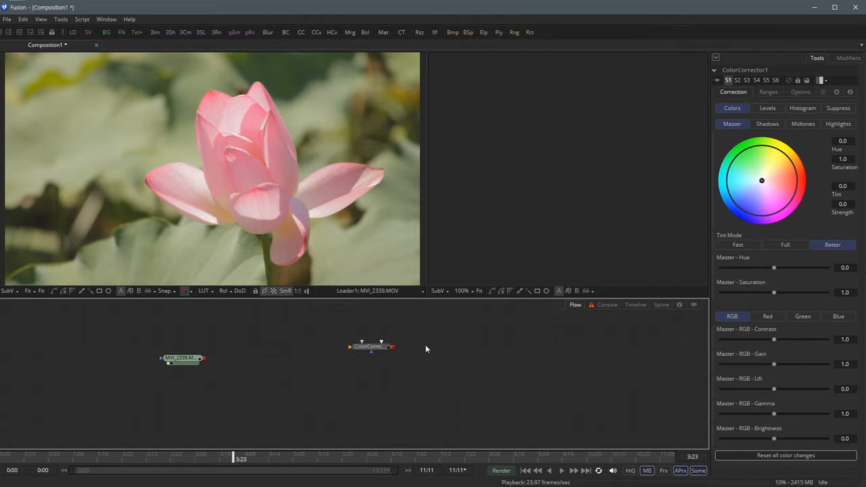
# - Delete the Color Corrector node from the flow
pyautogui.moveTo(379, 347); pyautogui.dragTo(371, 344)
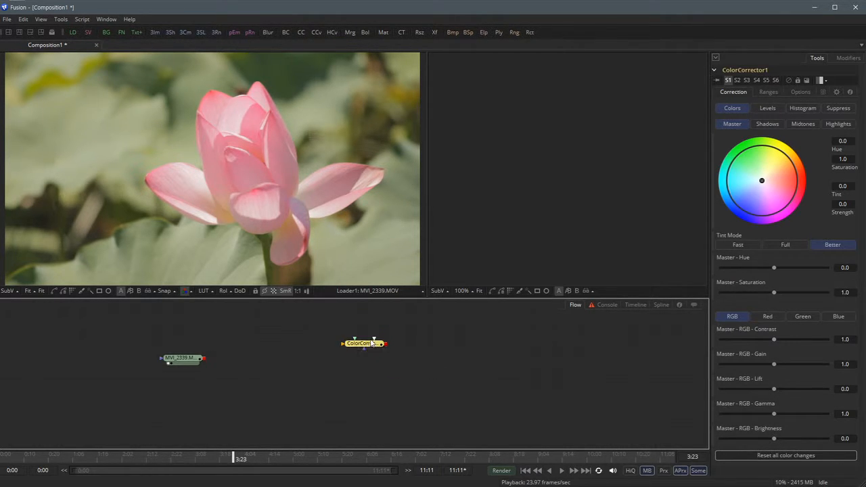
pyautogui.press('Delete')
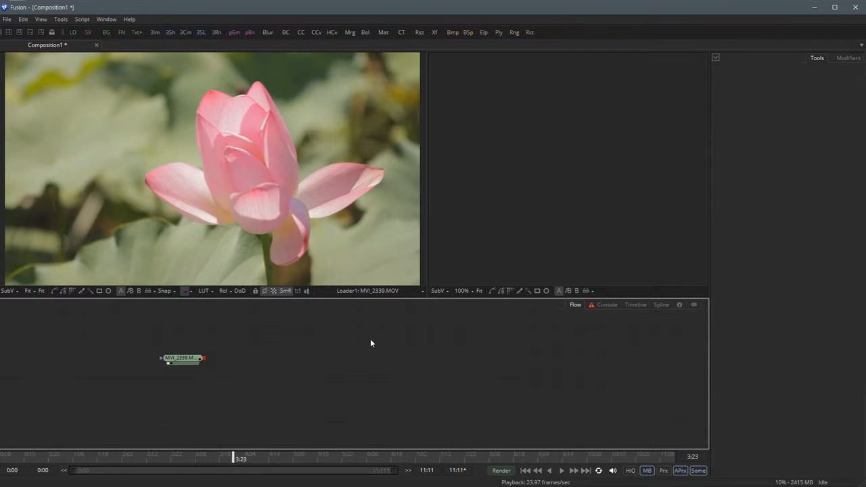
# - Search the tool selection dialog for "node" and for "time", clearing the search text each time
pyautogui.hotkey('ctrl', 'space')
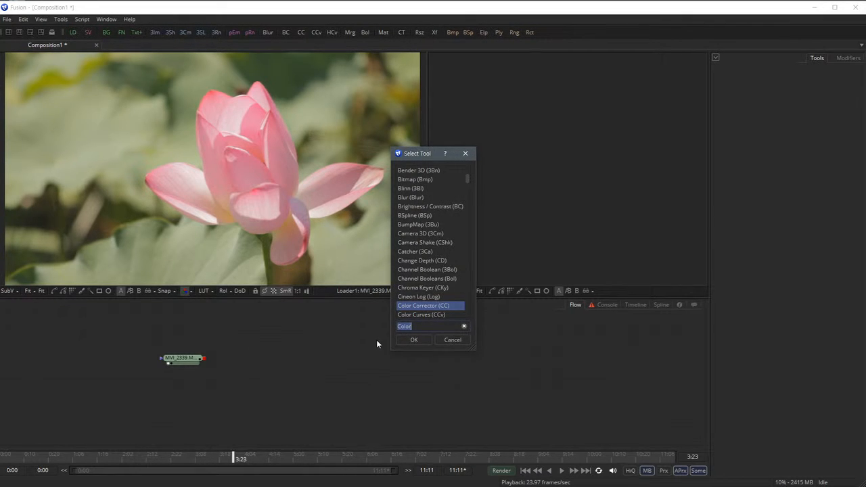
pyautogui.write('colro')
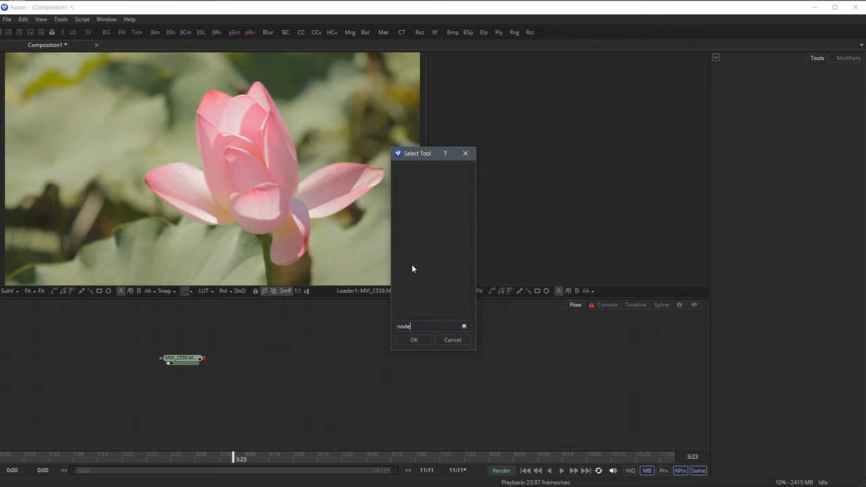
pyautogui.press('BackSpace')
pyautogui.press('BackSpace')
pyautogui.press('BackSpace')
pyautogui.press('BackSpace')
pyautogui.press('BackSpace')
pyautogui.write('time')
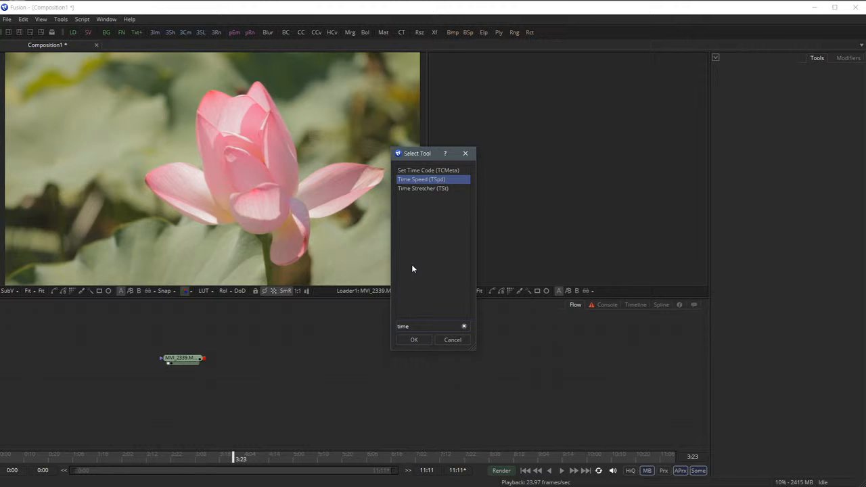
pyautogui.press('BackSpace')
pyautogui.press('BackSpace')
pyautogui.press('BackSpace')
pyautogui.press('BackSpace')
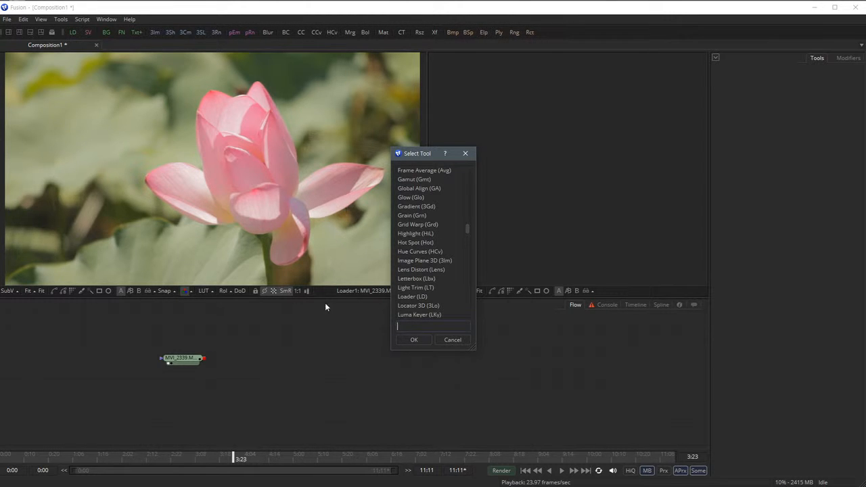
# - Search for "color", add an unattached Color Corrector to the flow and connect the loader's output to its input
pyautogui.write('color')
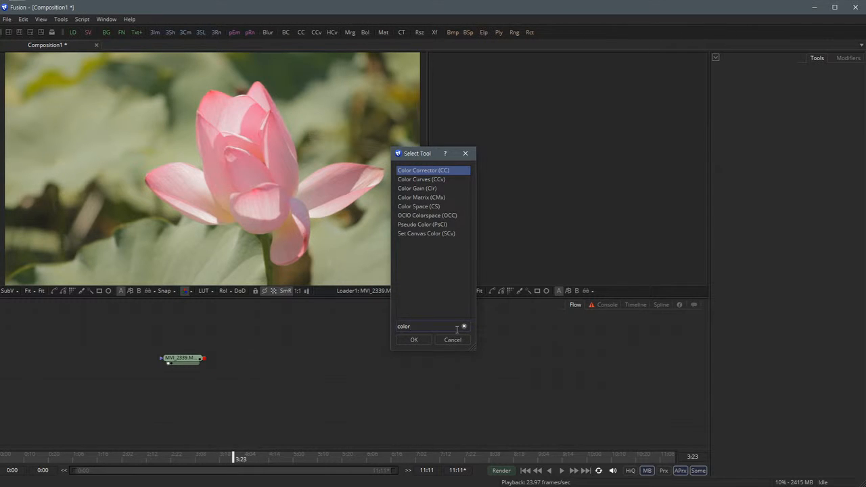
pyautogui.press('Return')
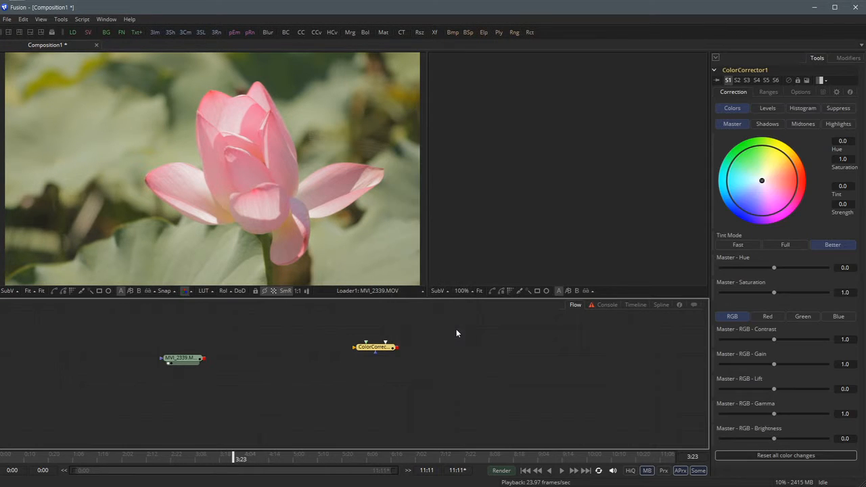
pyautogui.moveTo(395, 343); pyautogui.dragTo(354, 347)
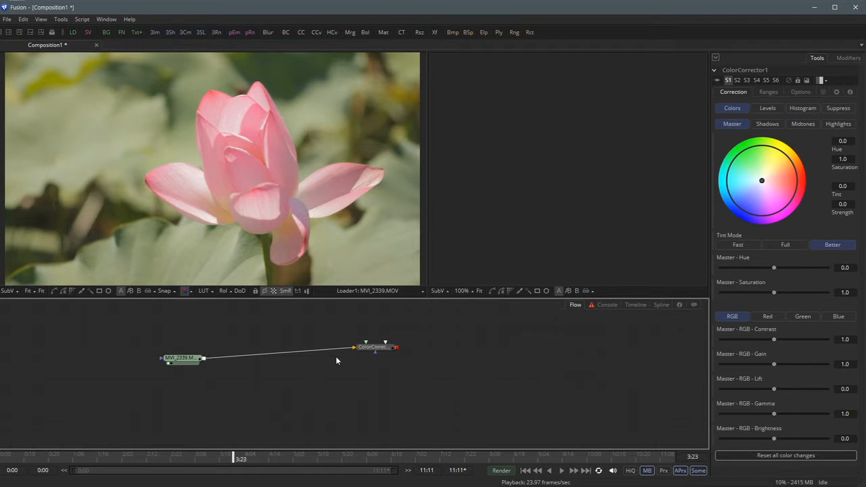
# - Delete the manually connected Color Corrector node and clear the selection in the flow
pyautogui.click(372, 350)
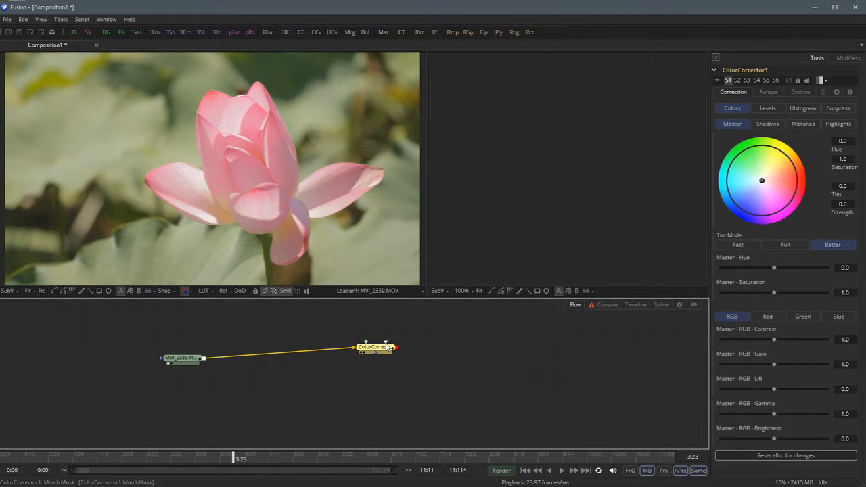
pyautogui.press('Delete')
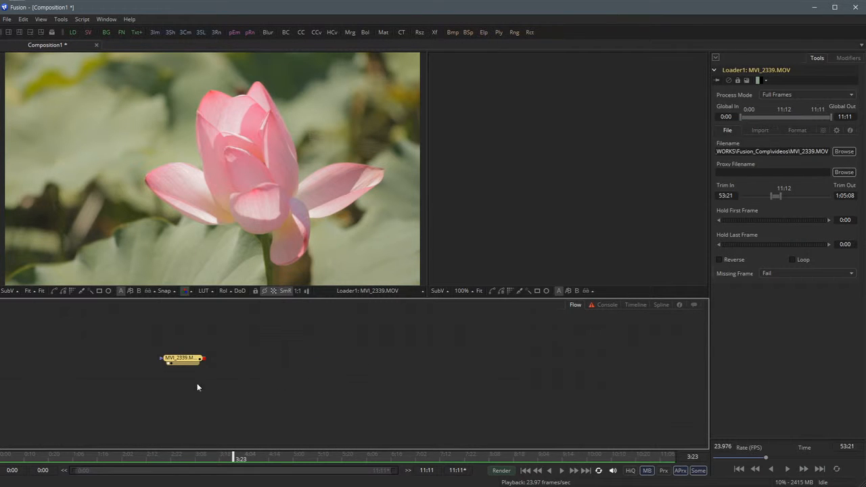
pyautogui.click(296, 359)
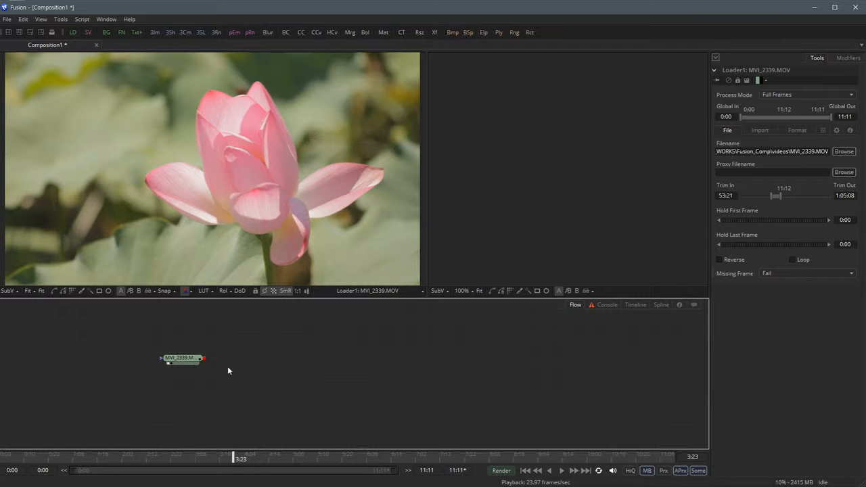
# - With the loader selected, search for "color", add an automatically connected Color Corrector and move it further from the loader
pyautogui.click(192, 362)
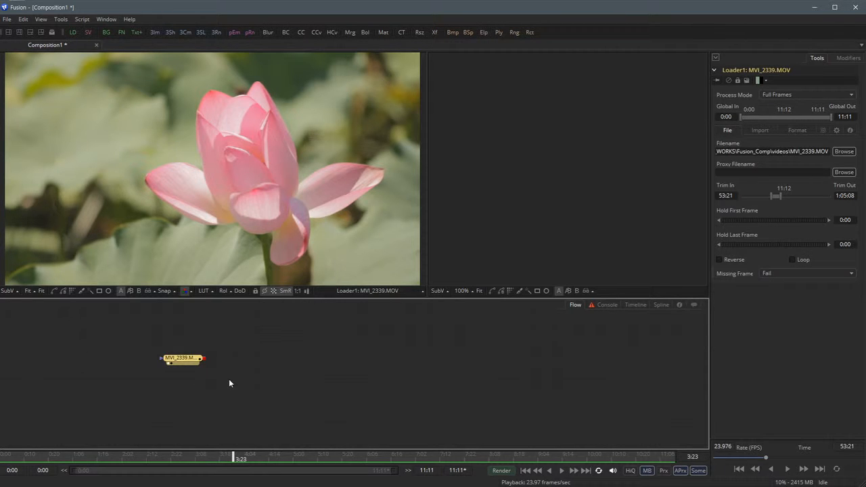
pyautogui.hotkey('ctrl', 'space')
pyautogui.write('color')
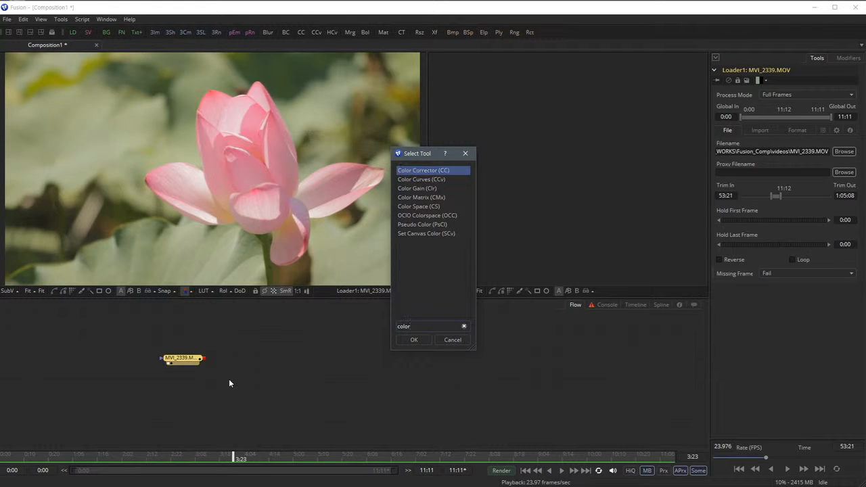
pyautogui.press('Return')
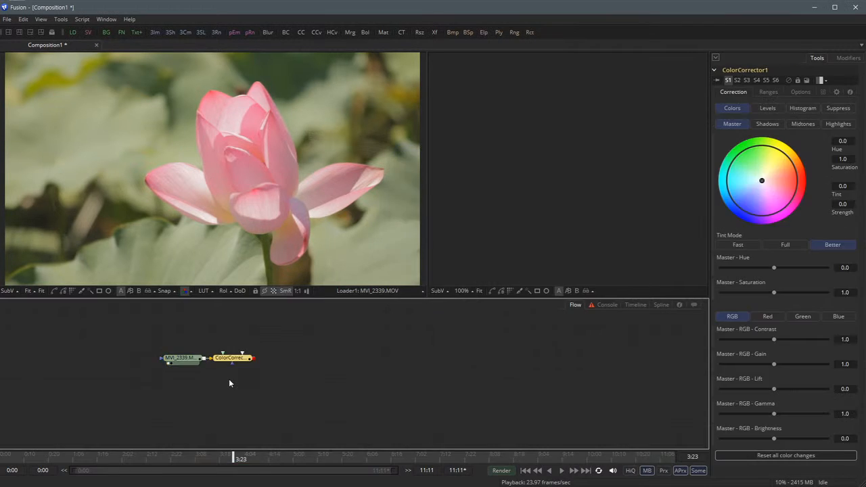
pyautogui.moveTo(230, 358); pyautogui.dragTo(337, 362)
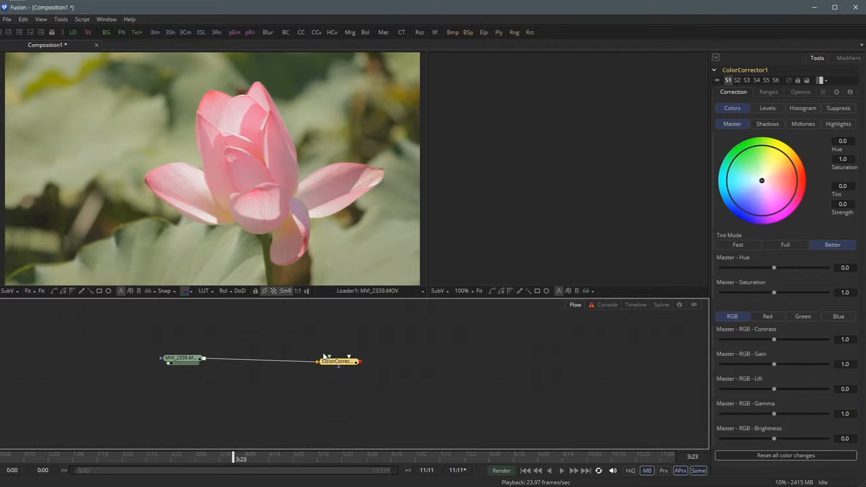
pyautogui.click(385, 389)
# - Show the Color Corrector in the second viewer with the image fitted, and make both viewers about equally wide
pyautogui.click(344, 364)
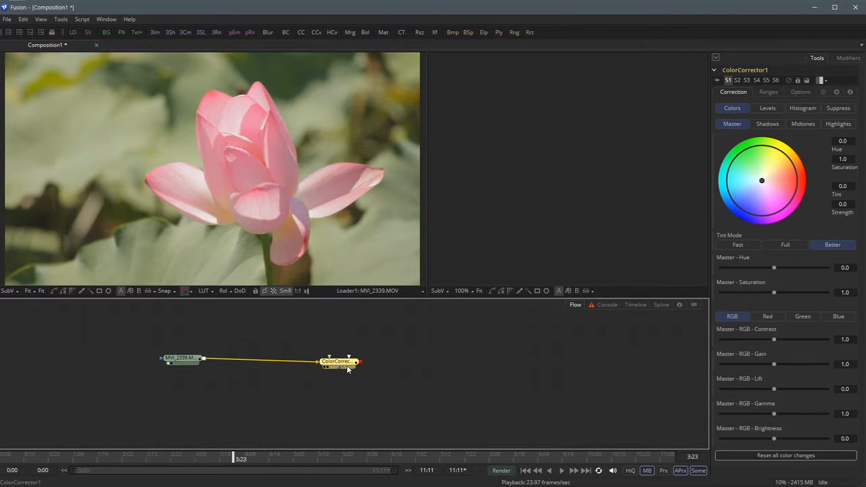
pyautogui.press('2')
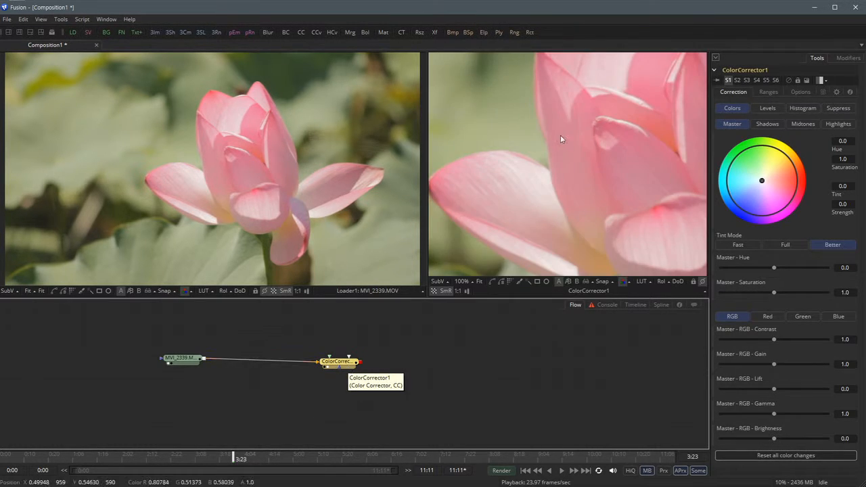
pyautogui.hotkey('ctrl', 'f')
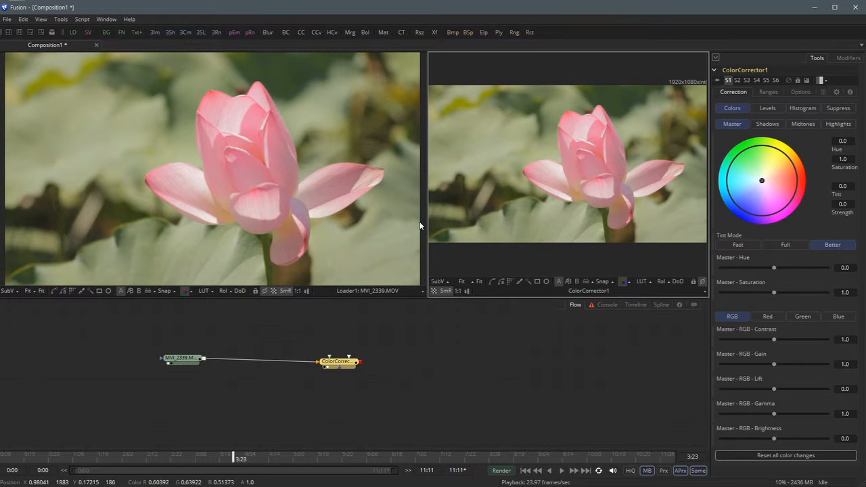
pyautogui.moveTo(423, 206); pyautogui.dragTo(344, 207)
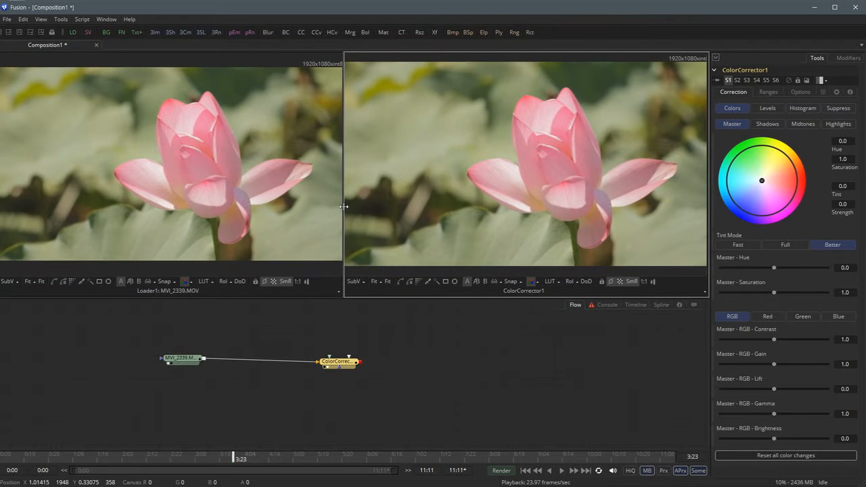
pyautogui.click(280, 241)
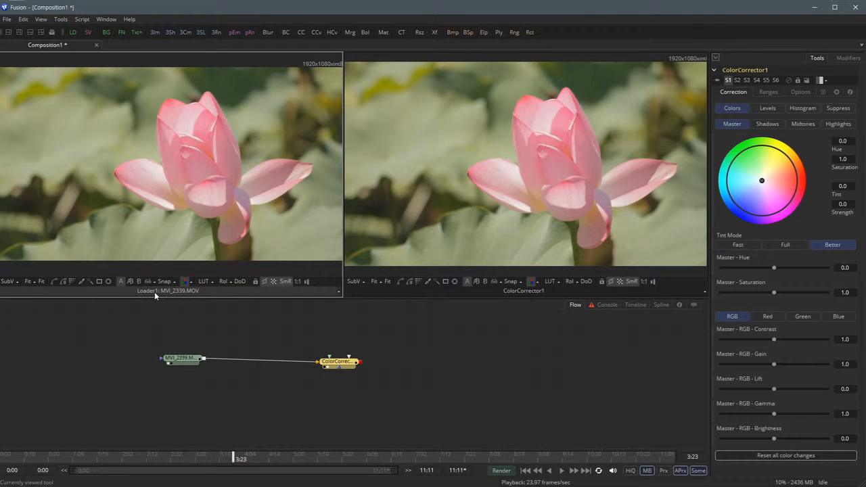
pyautogui.click(507, 288)
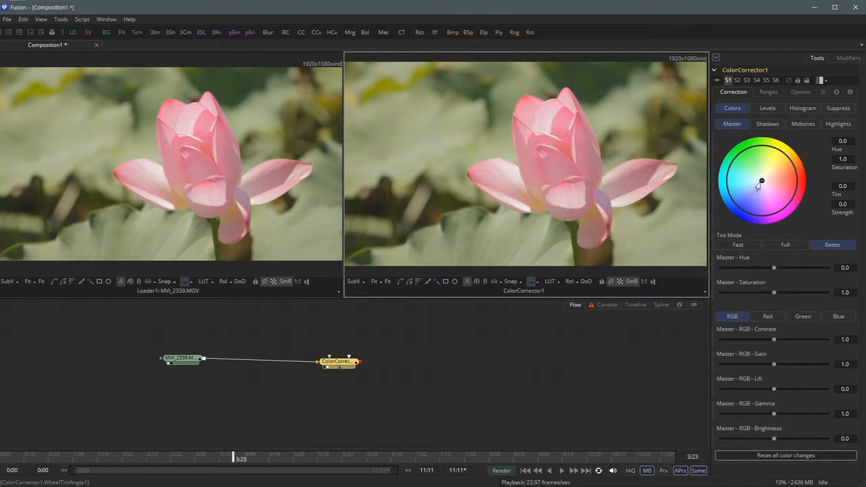
# - Try a strong pink master tint on the color wheel, and settle on a faint blue tint with strength about 0.06
pyautogui.moveTo(759, 185); pyautogui.dragTo(808, 209)
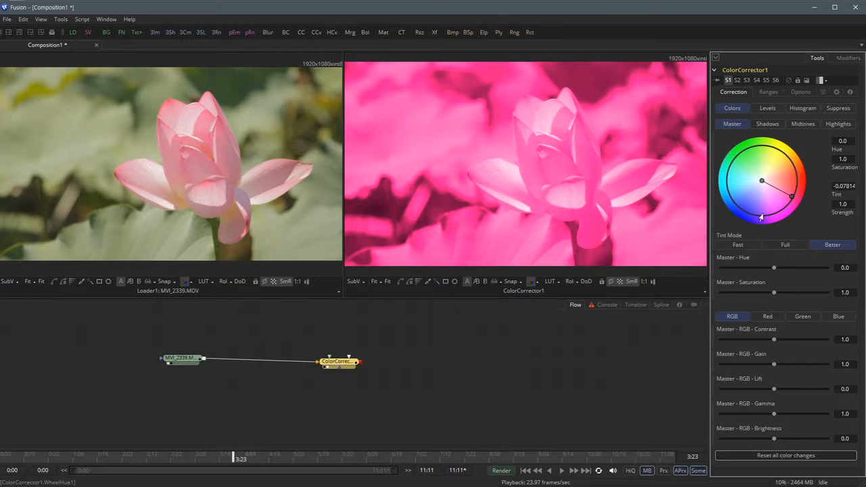
pyautogui.moveTo(775, 182); pyautogui.dragTo(760, 181)
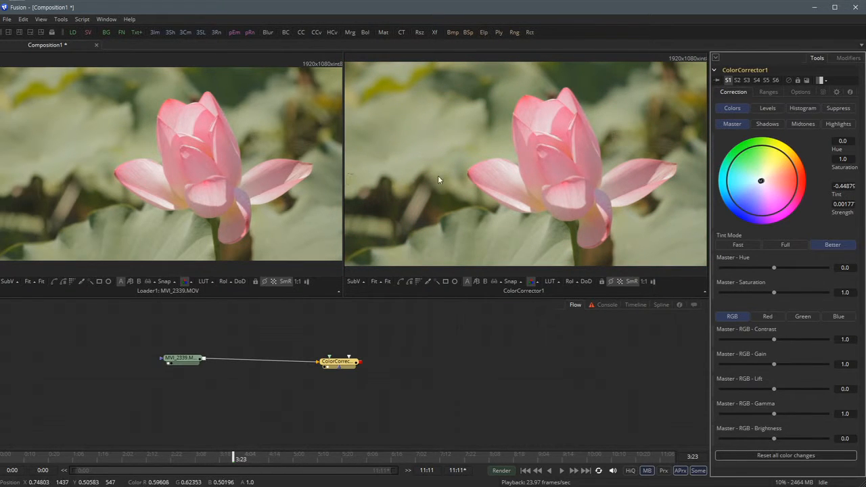
pyautogui.moveTo(761, 181); pyautogui.dragTo(754, 189)
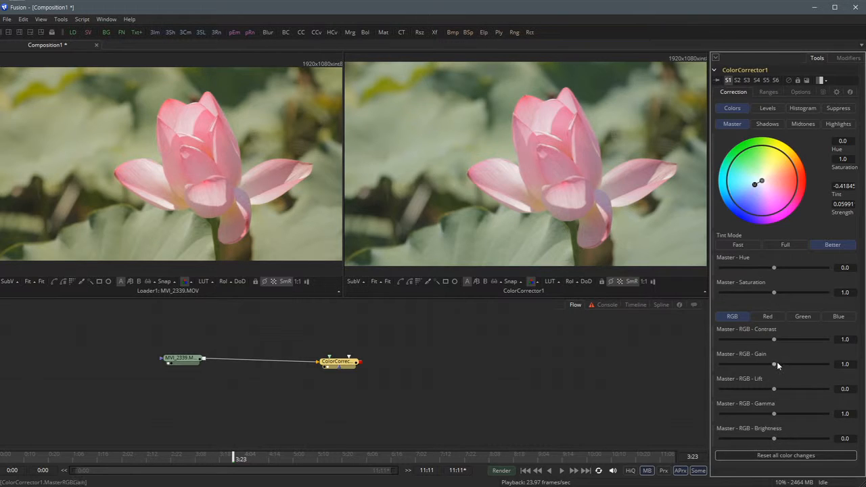
# - Adjust the master RGB to contrast about 1.196, gain 1.017, lift -0.166, gamma 1.009 and brightness 0.013
pyautogui.moveTo(775, 344)
pyautogui.mouseDown()
pyautogui.moveTo(813, 337)
pyautogui.moveTo(778, 338)
pyautogui.mouseUp()
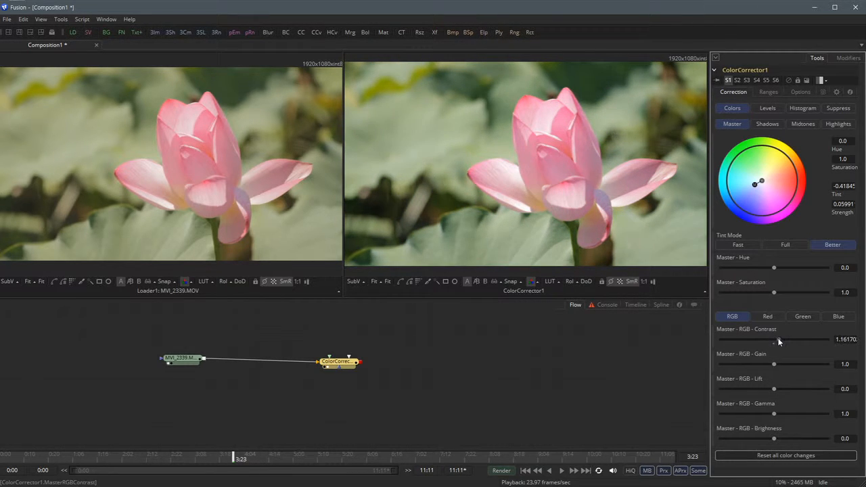
pyautogui.moveTo(775, 389); pyautogui.dragTo(775, 439)
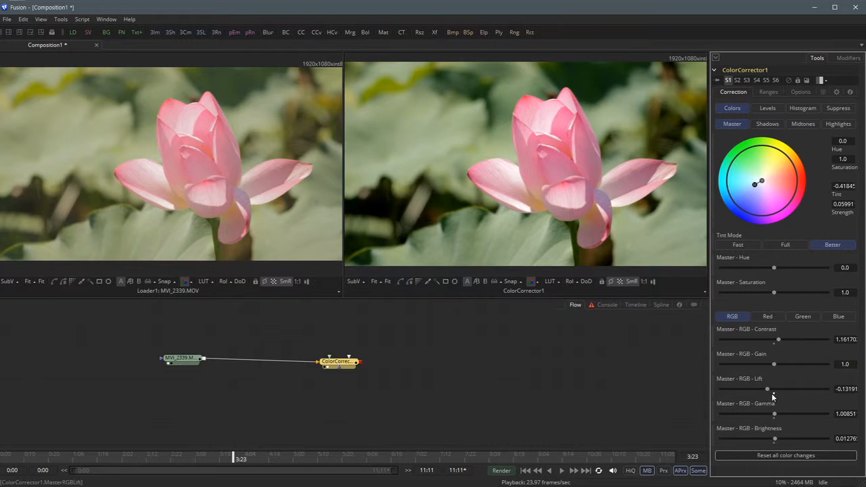
pyautogui.moveTo(768, 391); pyautogui.dragTo(778, 339)
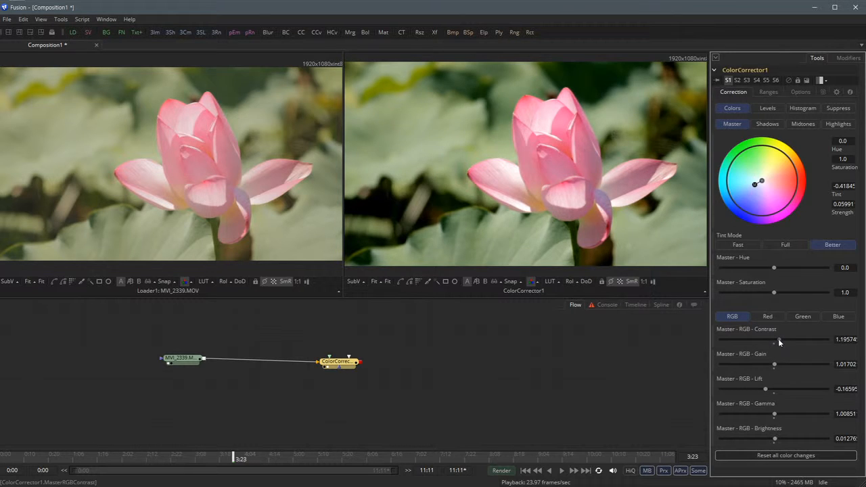
pyautogui.click(477, 316)
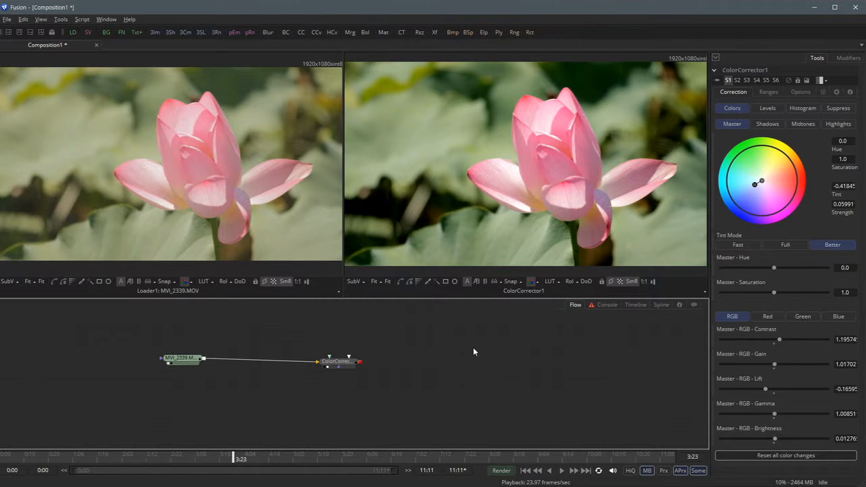
# - Search for "hue", add Hue Curves after the Color Corrector with more spacing, and show it in the second viewer
pyautogui.click(338, 361)
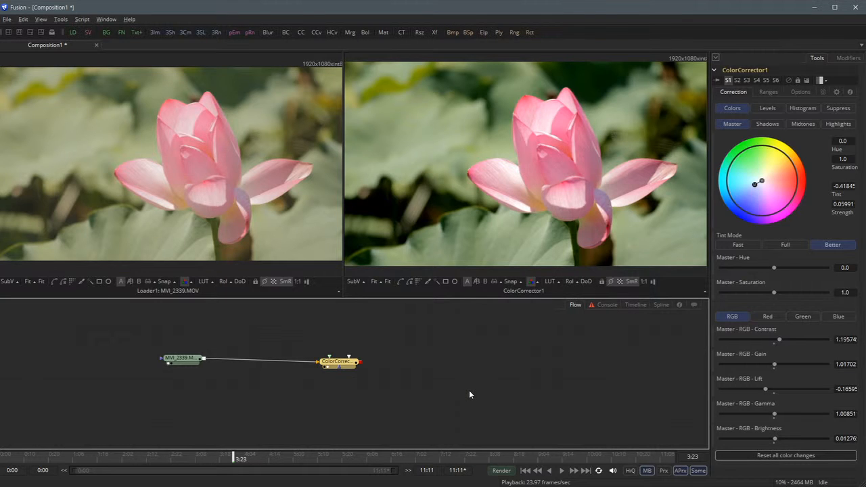
pyautogui.hotkey('ctrl', 'space')
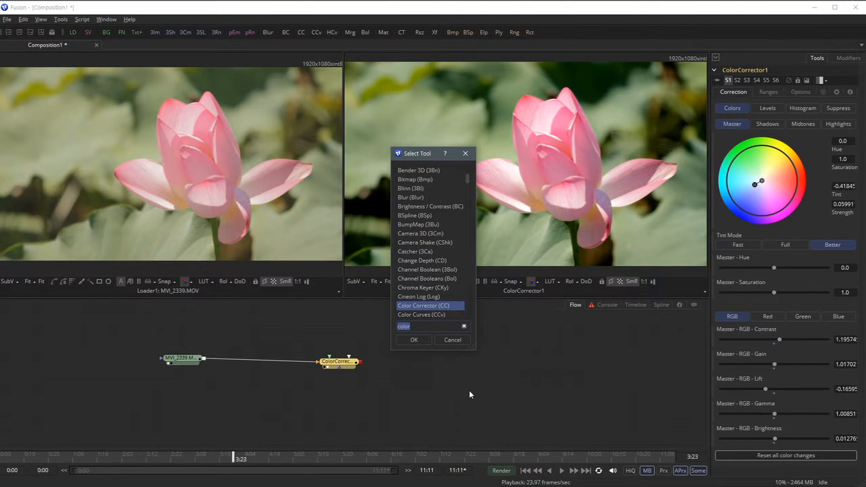
pyautogui.write('hue')
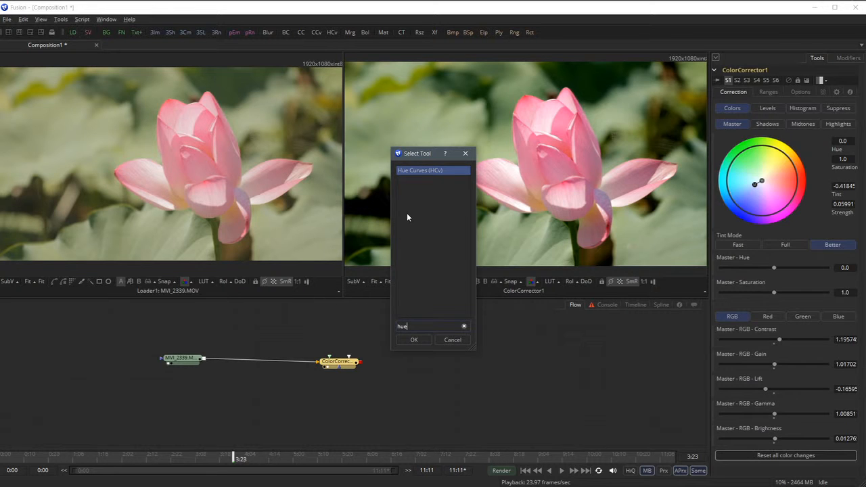
pyautogui.press('Return')
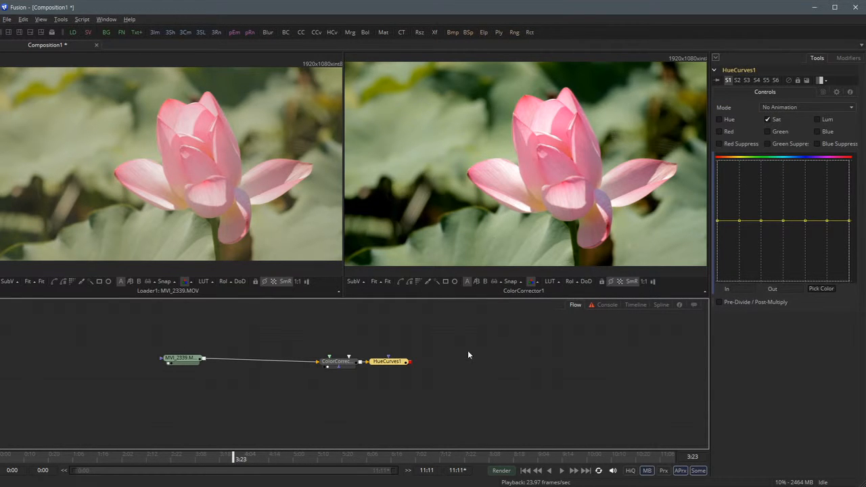
pyautogui.moveTo(392, 365); pyautogui.dragTo(442, 365)
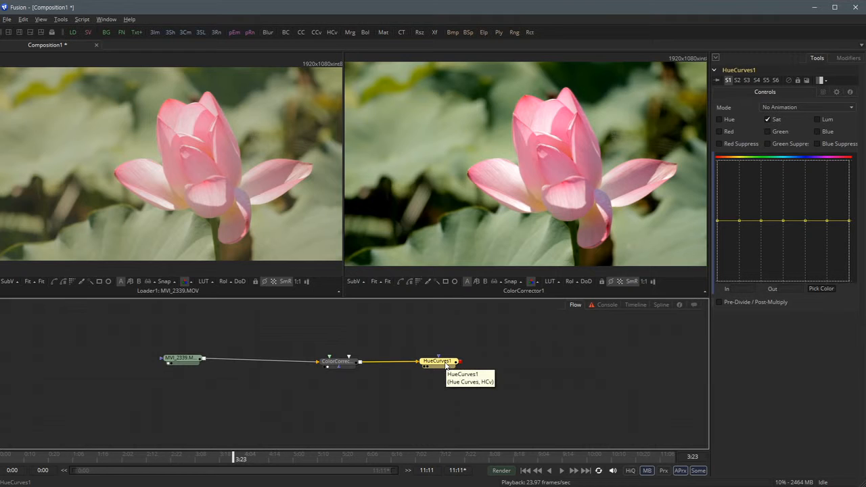
pyautogui.moveTo(446, 366); pyautogui.dragTo(520, 289)
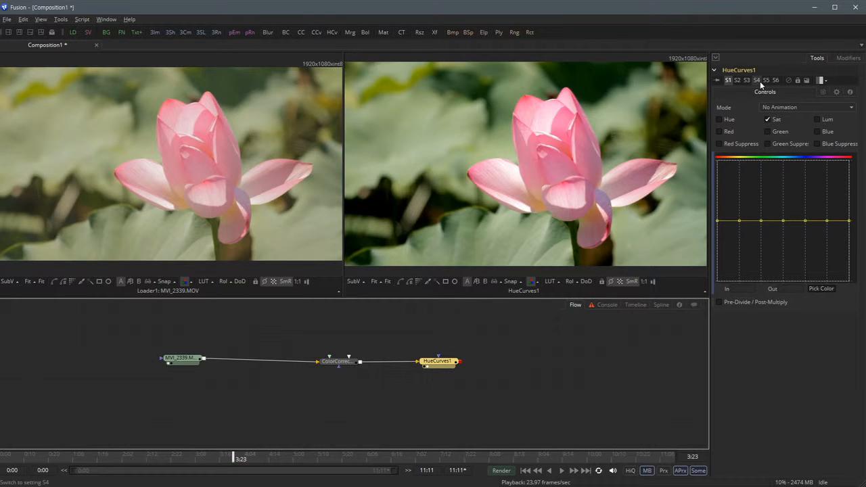
# - Activate only the Hue curve in Hue Curves and raise its green control point to about 1.77
pyautogui.click(720, 119)
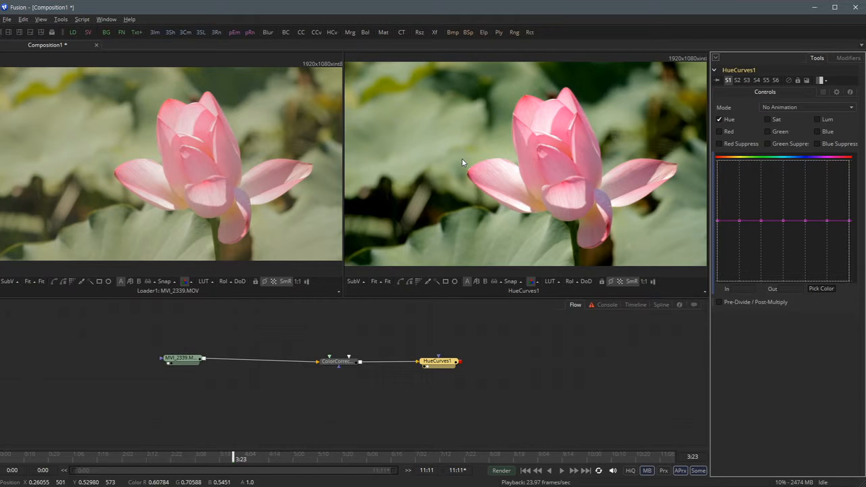
pyautogui.click(762, 221)
pyautogui.moveTo(762, 220); pyautogui.dragTo(762, 175)
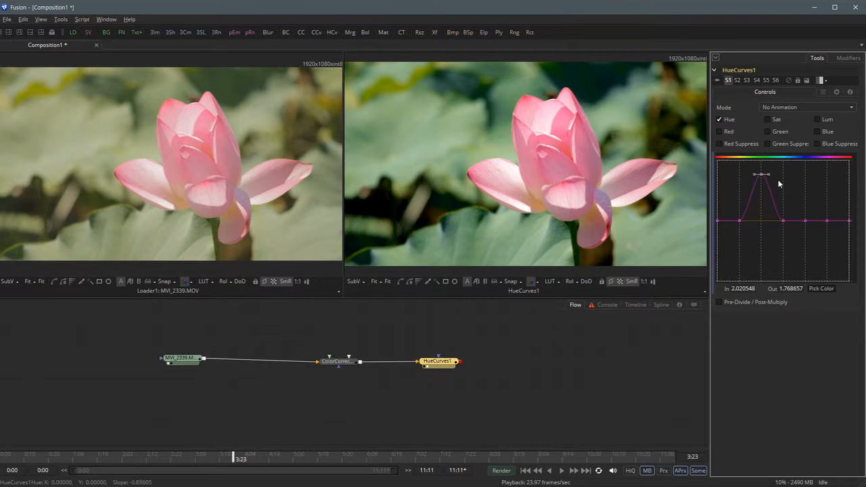
# - Lower the green point of the Hue curve slightly, try raising and lowering the magenta point, and settle it at about 1.69
pyautogui.moveTo(762, 173)
pyautogui.mouseDown()
pyautogui.moveTo(760, 268)
pyautogui.moveTo(767, 270)
pyautogui.moveTo(757, 271)
pyautogui.moveTo(771, 269)
pyautogui.moveTo(747, 268)
pyautogui.moveTo(792, 264)
pyautogui.moveTo(763, 267)
pyautogui.moveTo(760, 170)
pyautogui.moveTo(762, 180)
pyautogui.mouseUp()
pyautogui.moveTo(827, 221); pyautogui.dragTo(829, 168)
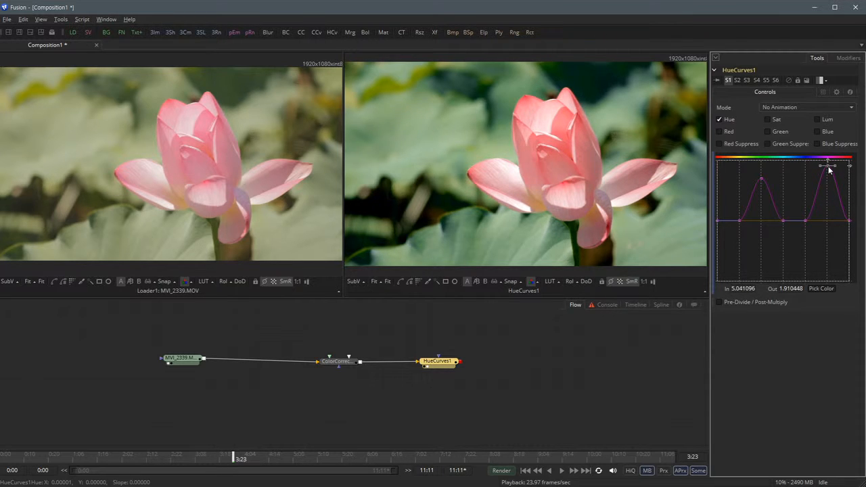
pyautogui.moveTo(829, 170); pyautogui.dragTo(825, 252)
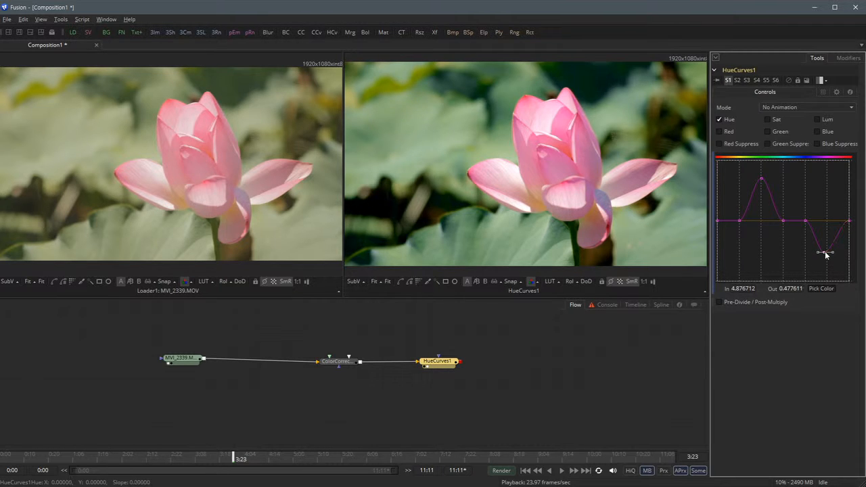
pyautogui.moveTo(826, 251); pyautogui.dragTo(829, 182)
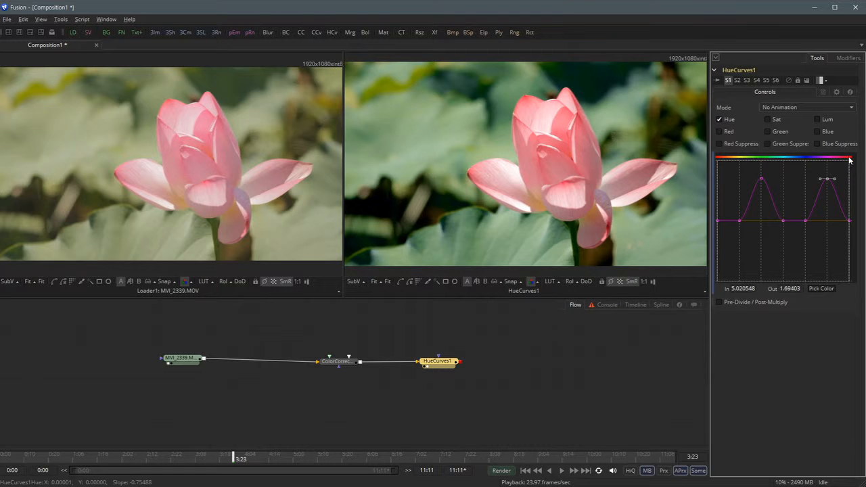
# - Toggle pass-through on Hue Curves repeatedly to compare the lotus image with and without the hue change
pyautogui.click(789, 80)
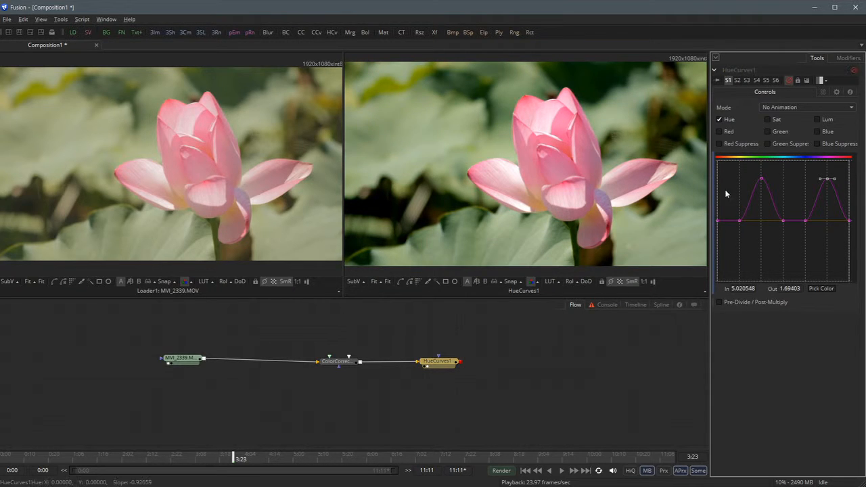
pyautogui.click(788, 81)
pyautogui.click(788, 81)
pyautogui.click(787, 82)
pyautogui.click(788, 81)
pyautogui.click(788, 81)
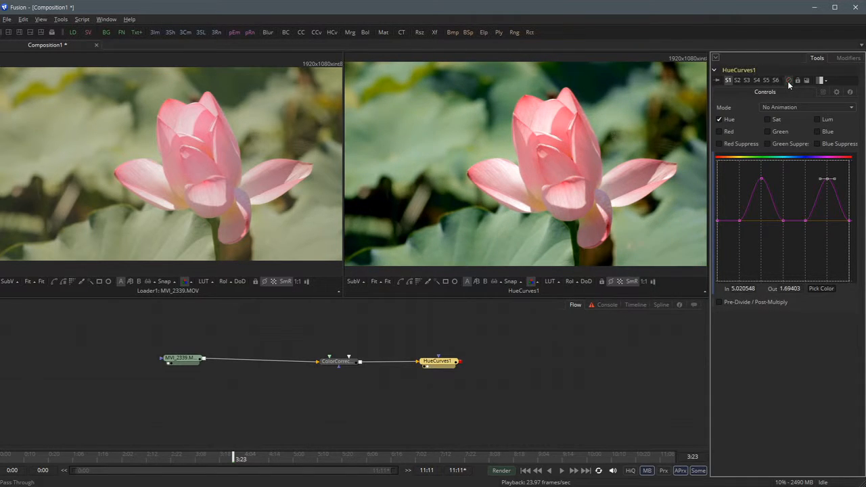
pyautogui.click(788, 81)
pyautogui.click(788, 82)
# - Move the Hue Curves node slightly in the flow, bypass it, and re-enable it to compare its effect
pyautogui.moveTo(444, 366)
pyautogui.mouseDown()
pyautogui.moveTo(389, 360)
pyautogui.moveTo(440, 359)
pyautogui.mouseUp()
pyautogui.hotkey('ctrl', 'p')
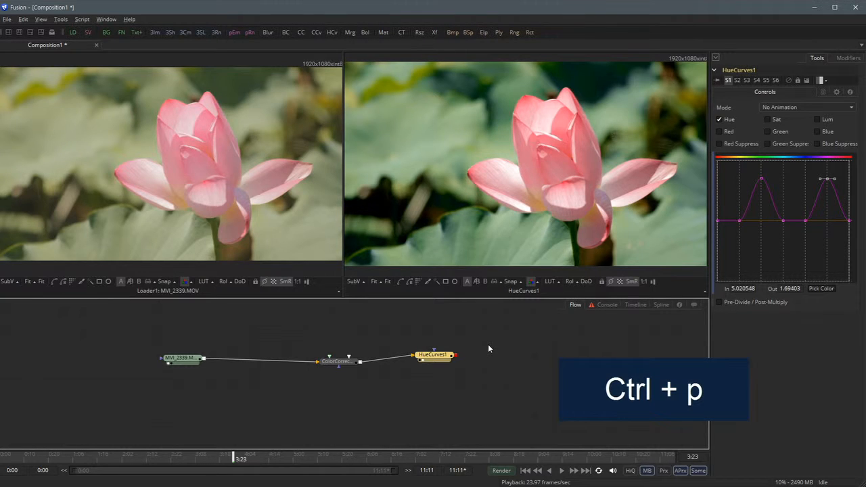
pyautogui.hotkey('ctrl', 'p')
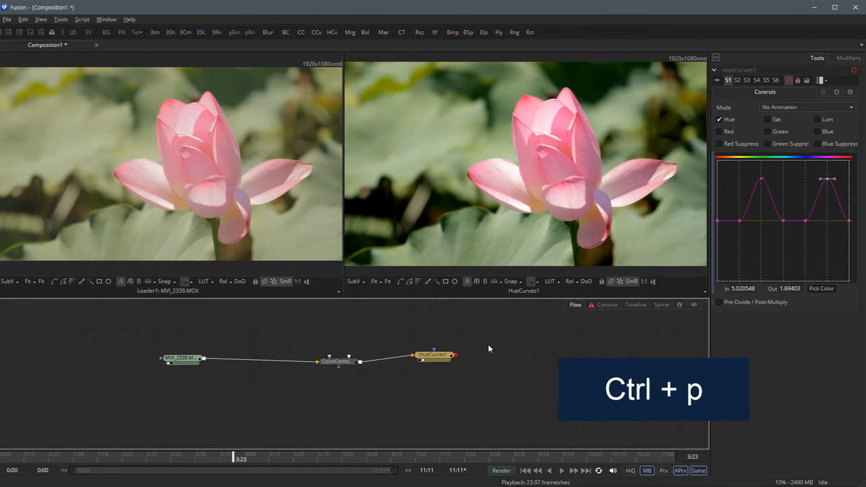
pyautogui.click(448, 390)
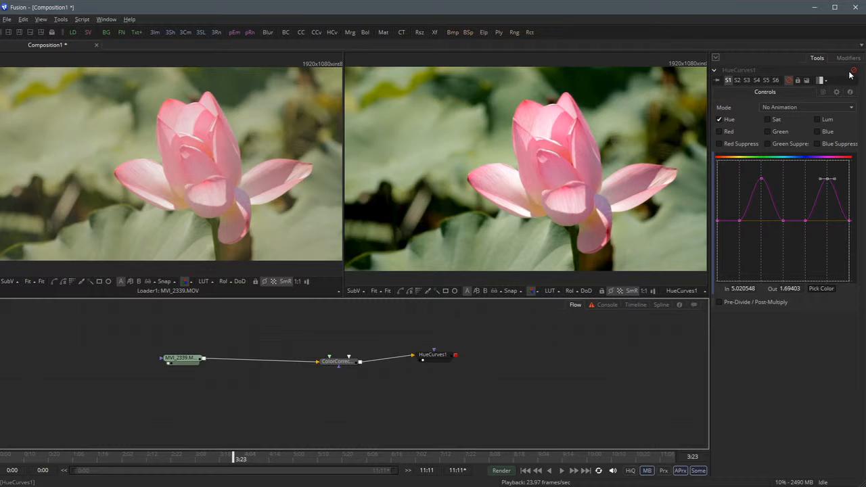
pyautogui.click(435, 359)
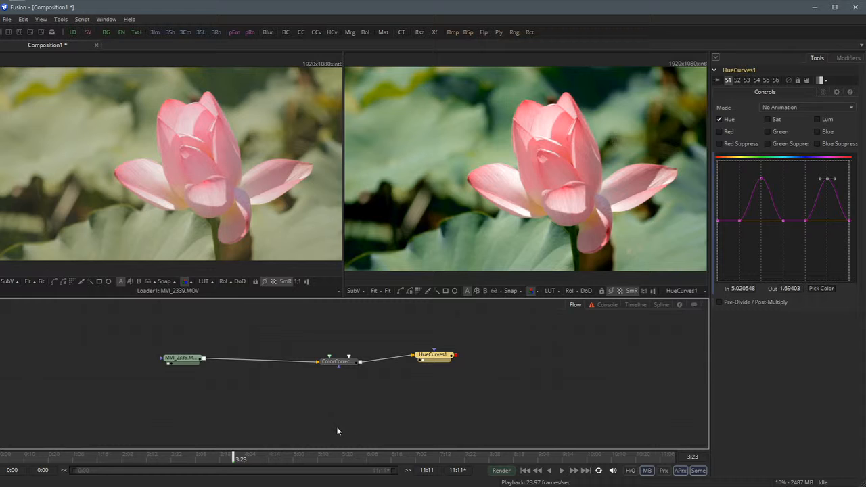
# - Add fusion8icon.png from the project's images folder to the flow and show it in the first viewer
pyautogui.hotkey('alt', 'Tab')
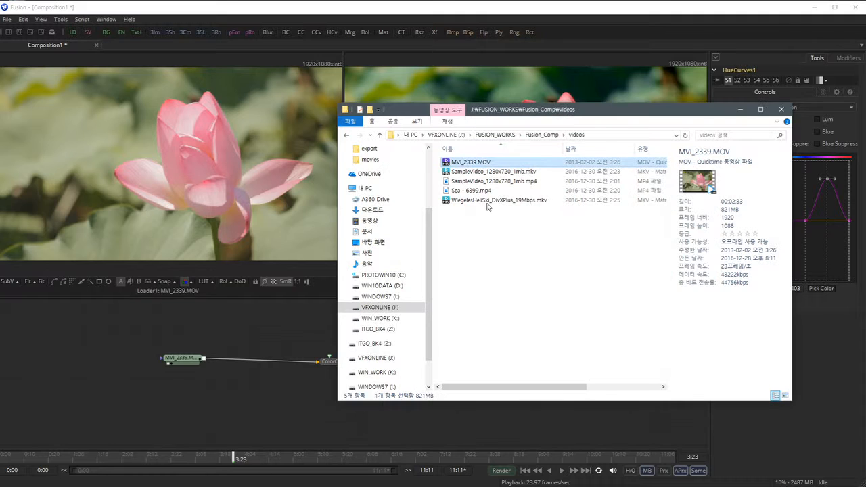
pyautogui.click(533, 137)
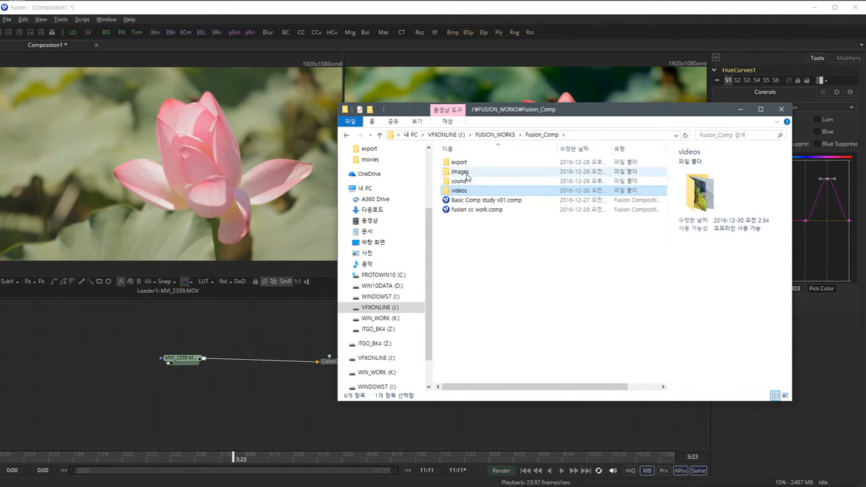
pyautogui.doubleClick(460, 171)
pyautogui.moveTo(483, 161); pyautogui.dragTo(334, 424)
pyautogui.click(308, 431)
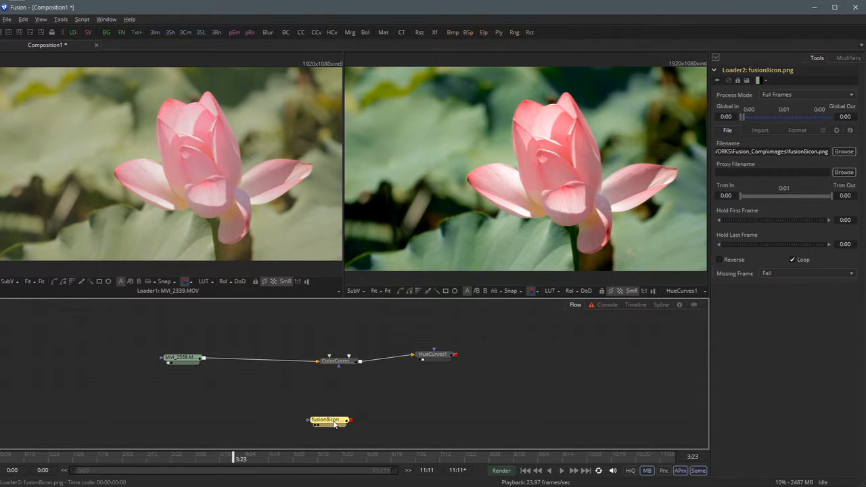
pyautogui.press('1')
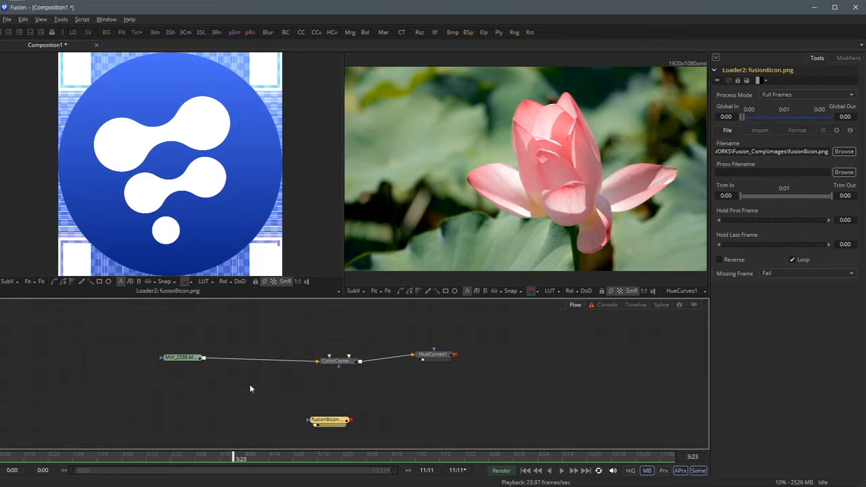
# - Enable Post-Multiply by Alpha in the icon loader's import settings, and check its alpha channel before returning to the color view
pyautogui.click(769, 129)
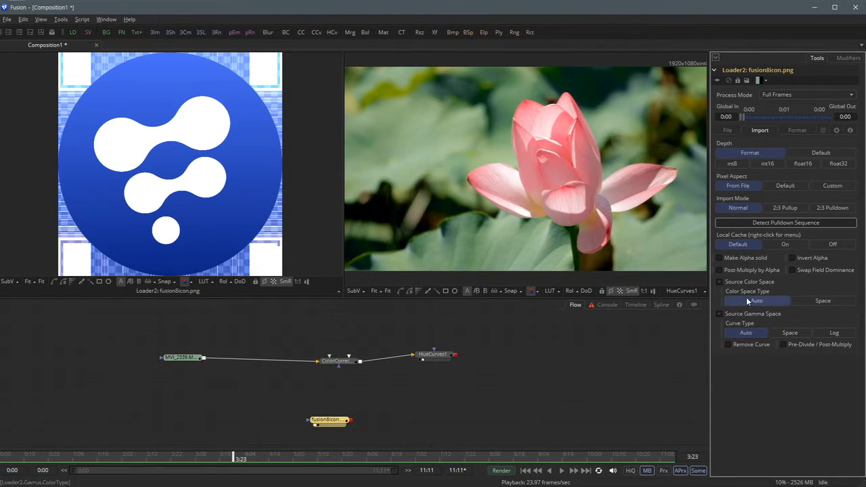
pyautogui.click(722, 271)
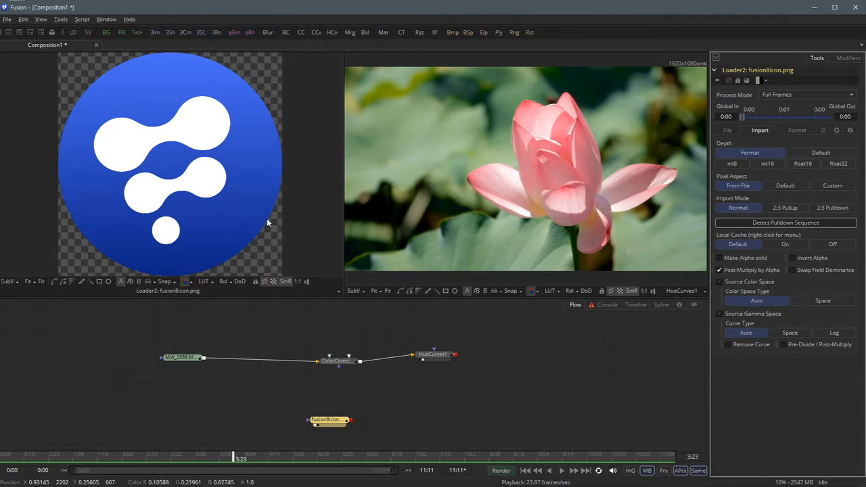
pyautogui.click(262, 140)
pyautogui.press('a')
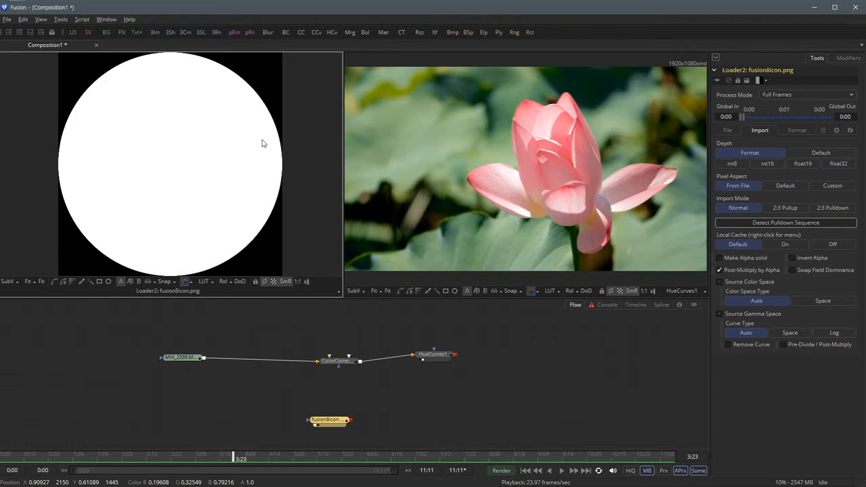
pyautogui.press('c')
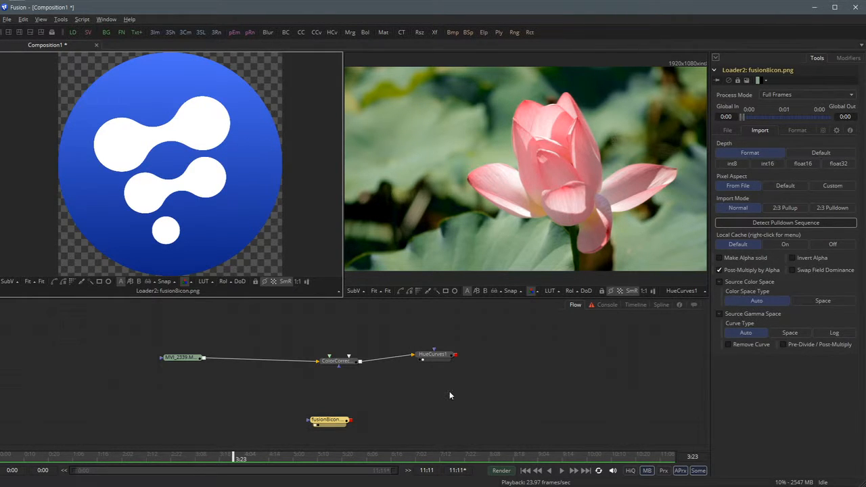
# - Search for "merge", add a Merge after the icon loader, and place both nodes beyond Hue Curves with the icon above the Merge
pyautogui.click(470, 378)
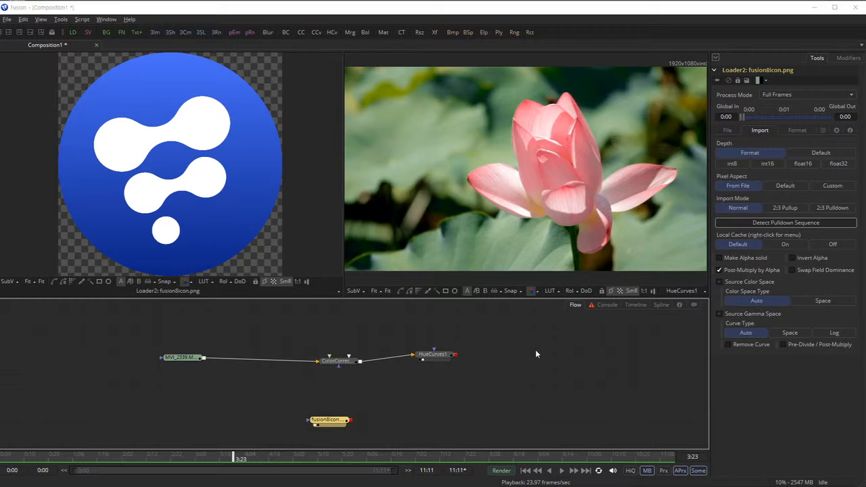
pyautogui.hotkey('shift', 'space')
pyautogui.write('merge')
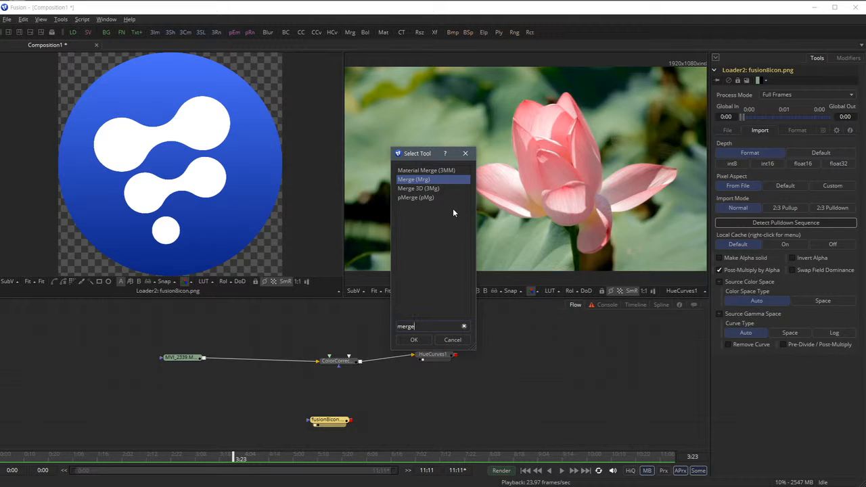
pyautogui.press('Return')
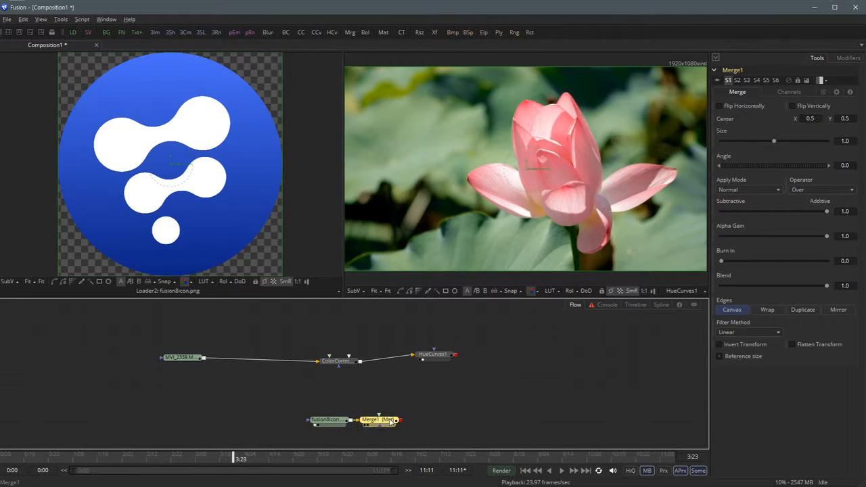
pyautogui.moveTo(391, 421); pyautogui.dragTo(563, 413)
pyautogui.moveTo(329, 420); pyautogui.dragTo(505, 345)
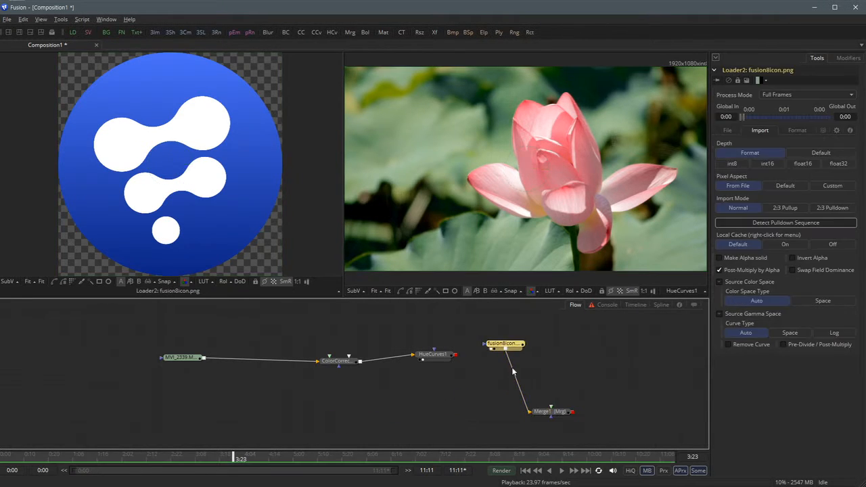
# - Connect the icon loader to the Merge's foreground input and the Hue Curves output to its background input
pyautogui.moveTo(530, 414); pyautogui.dragTo(542, 397)
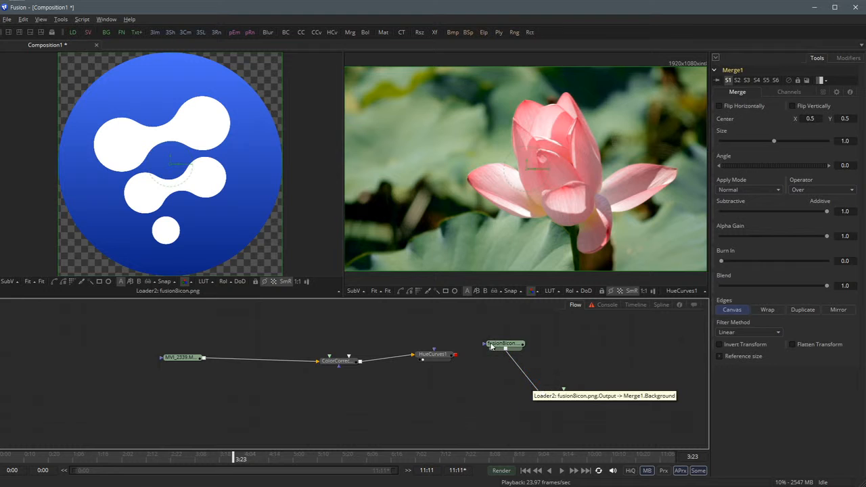
pyautogui.moveTo(509, 345); pyautogui.dragTo(520, 335)
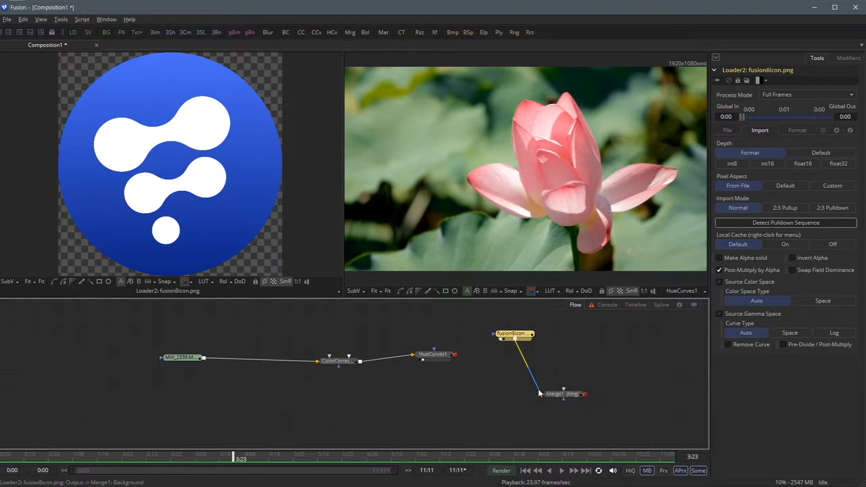
pyautogui.moveTo(540, 391); pyautogui.dragTo(562, 393)
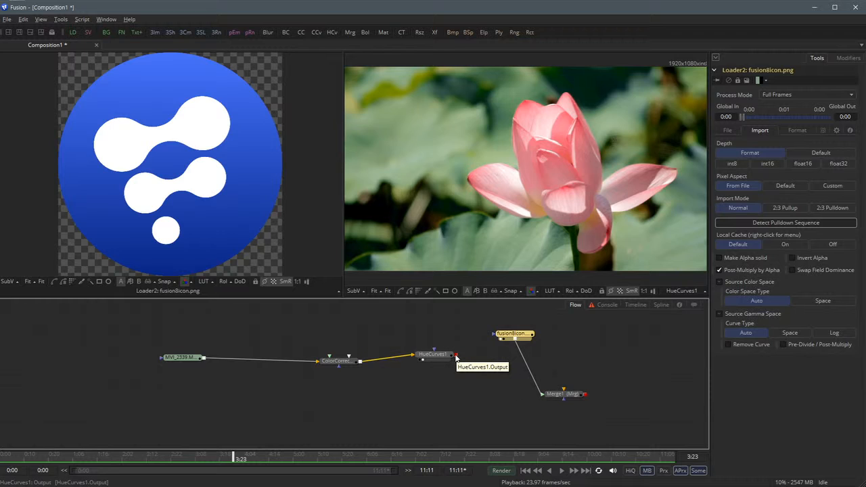
pyautogui.moveTo(457, 356); pyautogui.dragTo(558, 372)
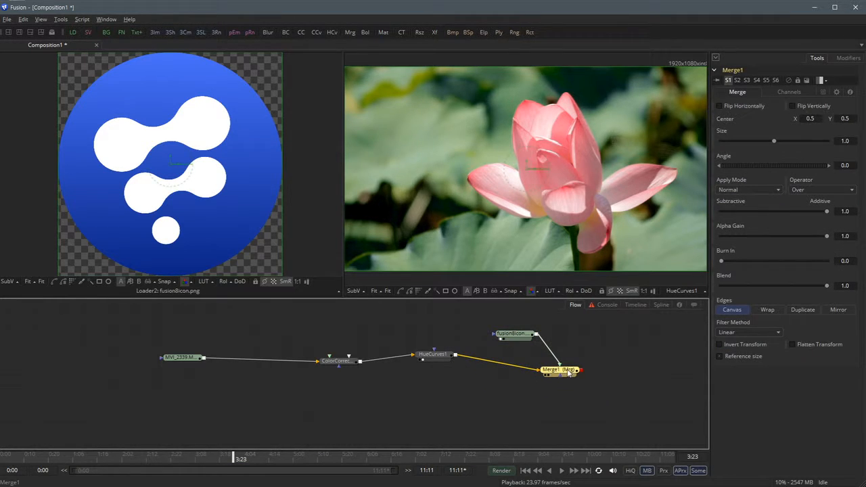
# - Show the Merge in the second viewer and scale the icon down to a size of about 0.153
pyautogui.press('2')
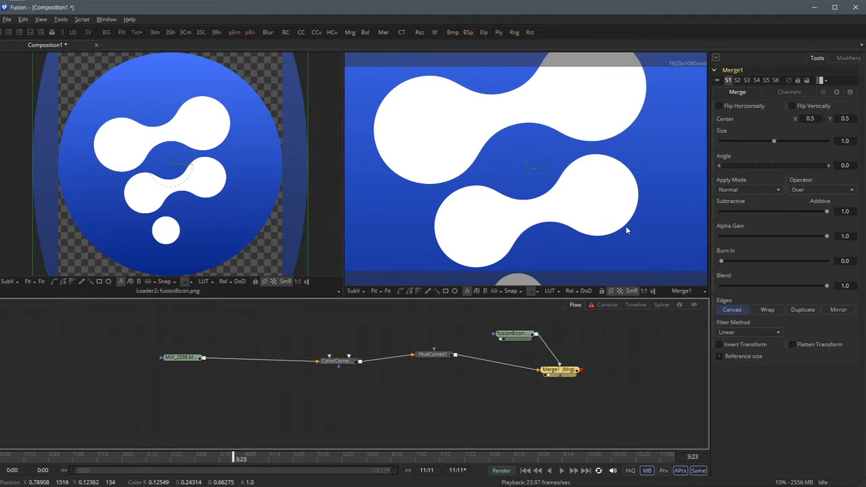
pyautogui.scroll(-5, 588, 203)
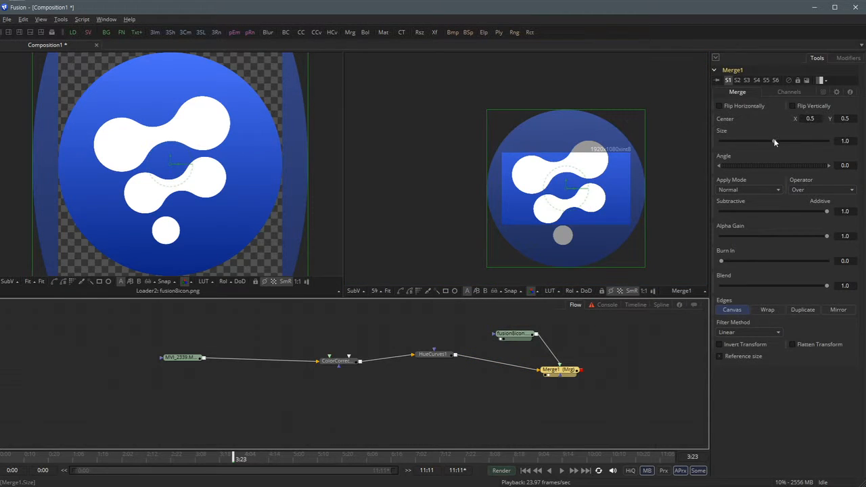
pyautogui.moveTo(774, 140); pyautogui.dragTo(730, 145)
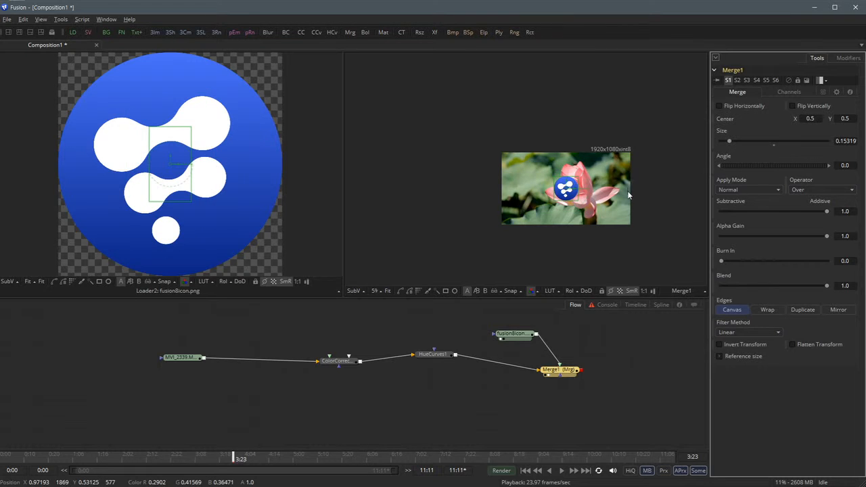
pyautogui.scroll(4, 618, 192)
pyautogui.scroll(-3, 618, 192)
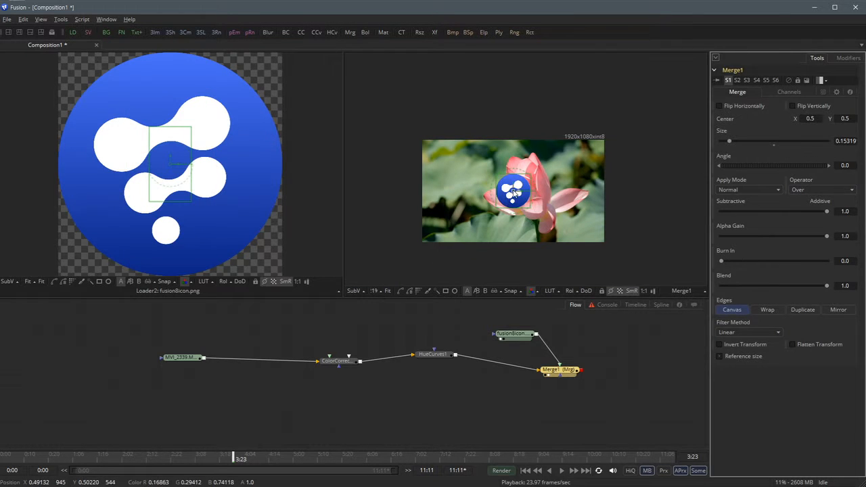
# - Place the icon in the lower-left corner of the lotus image and reduce its size to about 0.068
pyautogui.moveTo(513, 194); pyautogui.dragTo(441, 225)
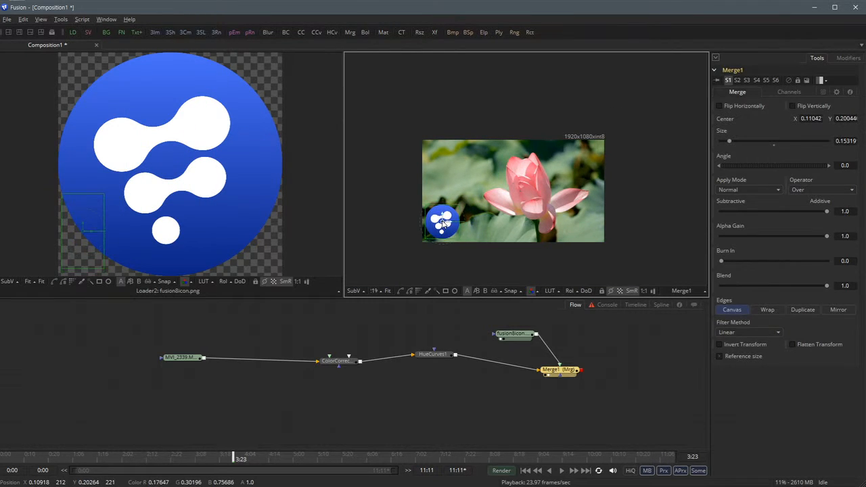
pyautogui.scroll(2, 459, 215)
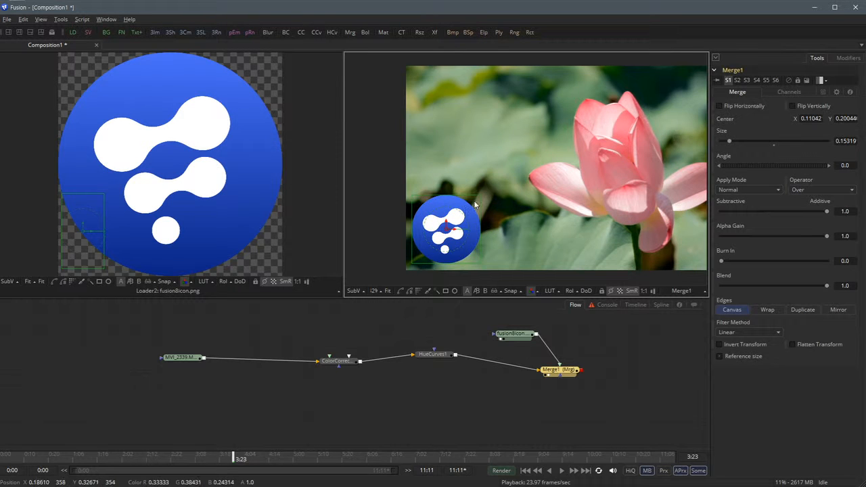
pyautogui.moveTo(480, 196); pyautogui.dragTo(452, 231)
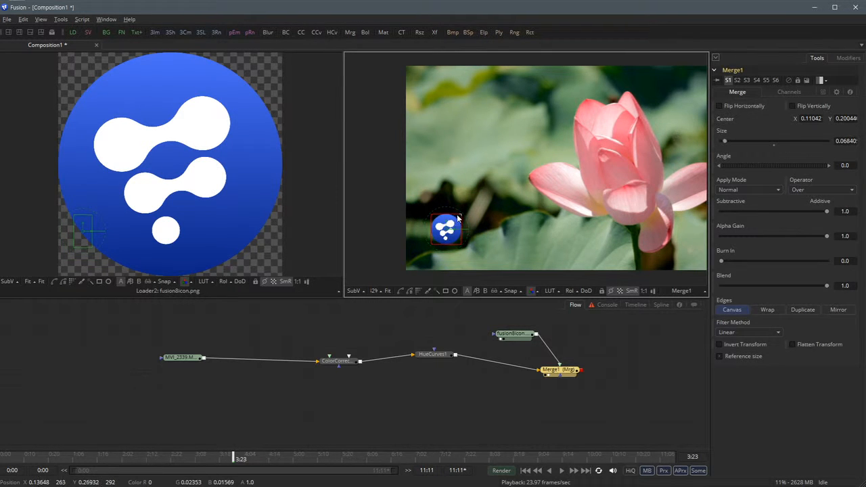
pyautogui.scroll(-1, 489, 230)
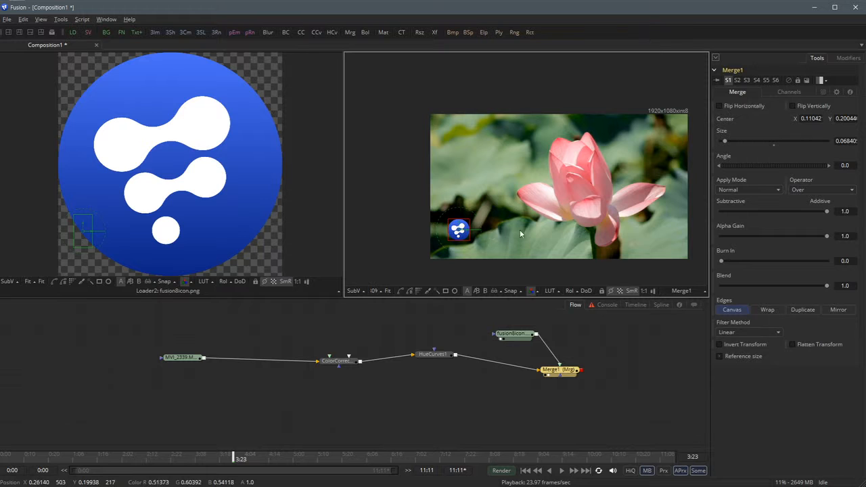
# - Move the icon to the upper-left corner of the lotus image, with its center at about X 0.072, Y 0.873
pyautogui.moveTo(469, 235); pyautogui.dragTo(448, 134)
pyautogui.scroll(1, 497, 177)
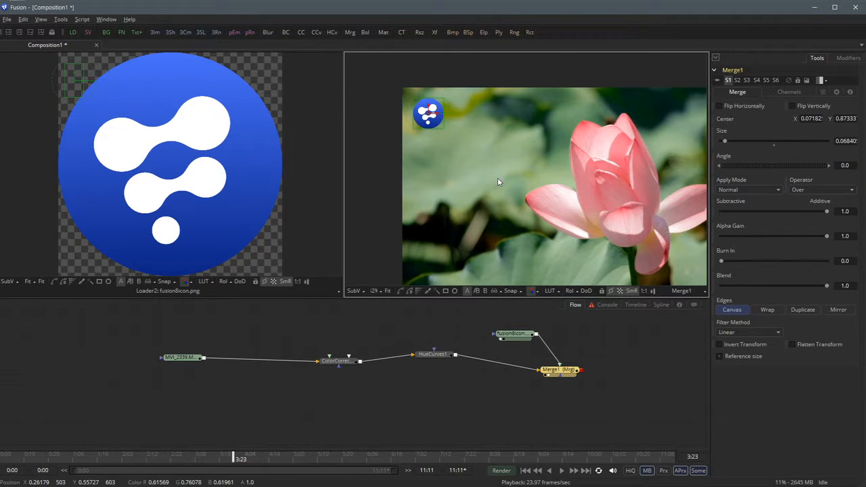
pyautogui.scroll(-1, 502, 184)
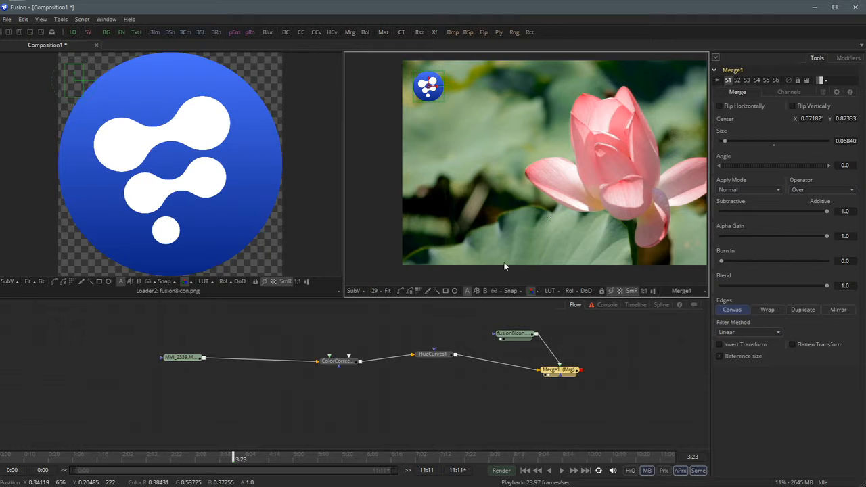
# - Lower the Merge's blend to about 0.285 to make the icon semi-transparent over the lotus image
pyautogui.click(561, 371)
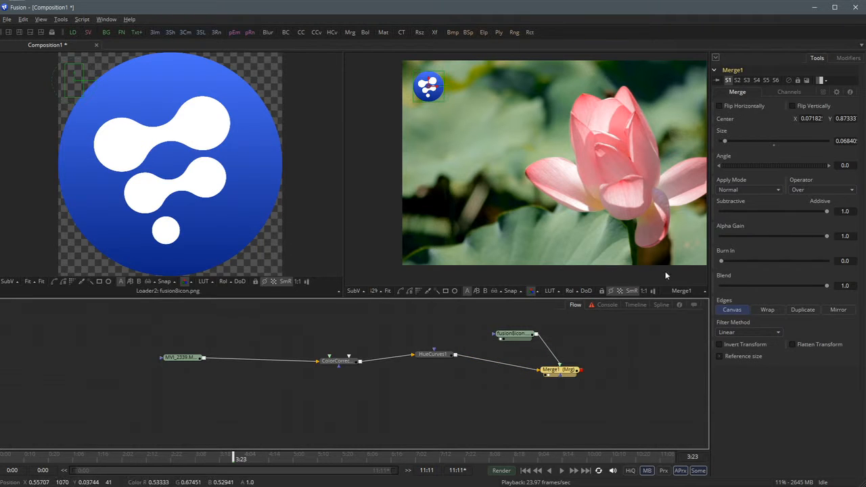
pyautogui.click(810, 190)
pyautogui.click(810, 191)
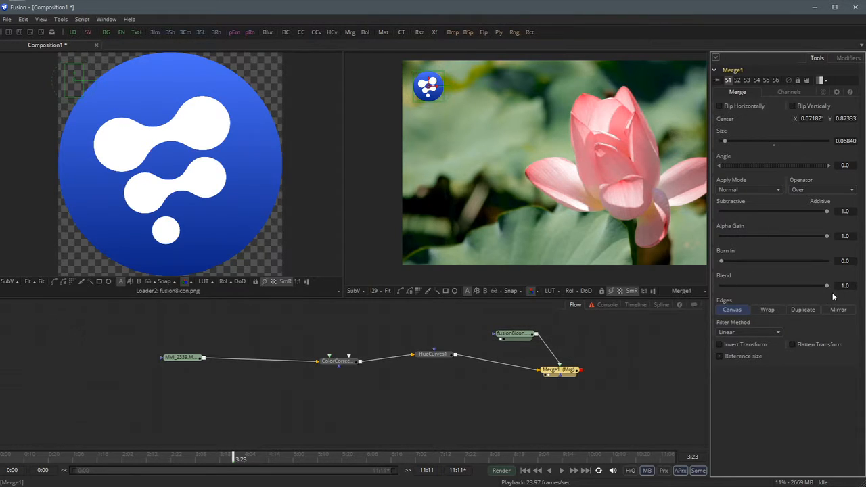
pyautogui.moveTo(827, 285); pyautogui.dragTo(753, 289)
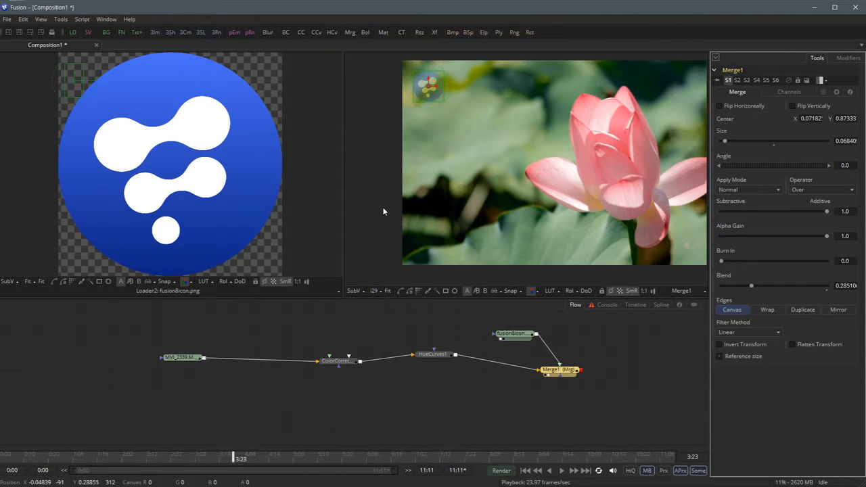
# - Widen the second viewer and bring the whole merged lotus image into its frame
pyautogui.moveTo(485, 204); pyautogui.dragTo(456, 204)
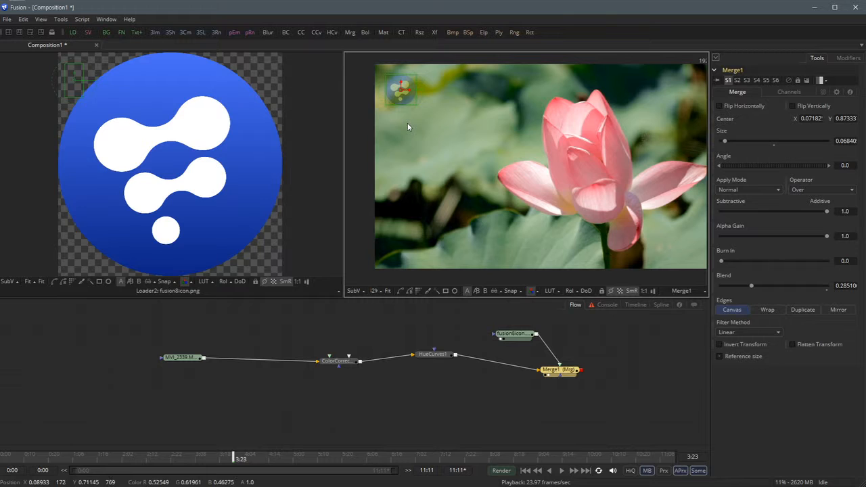
pyautogui.moveTo(466, 204); pyautogui.dragTo(457, 201)
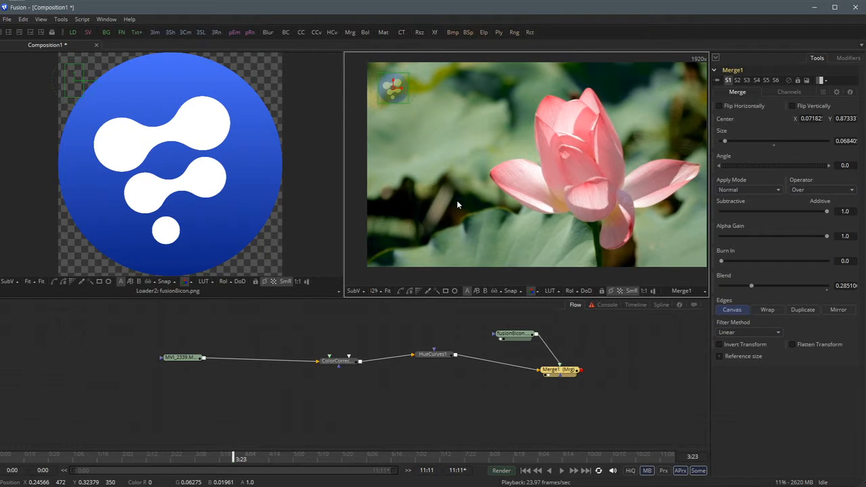
pyautogui.moveTo(568, 201); pyautogui.dragTo(546, 205)
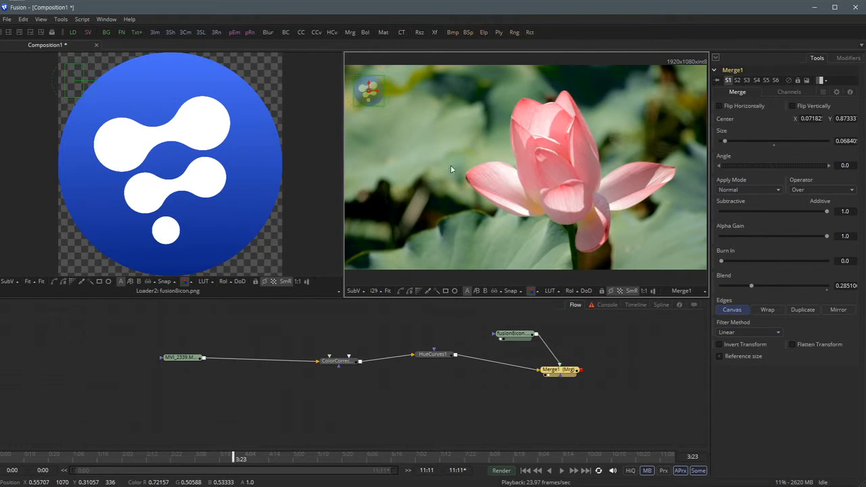
pyautogui.moveTo(340, 194); pyautogui.dragTo(261, 195)
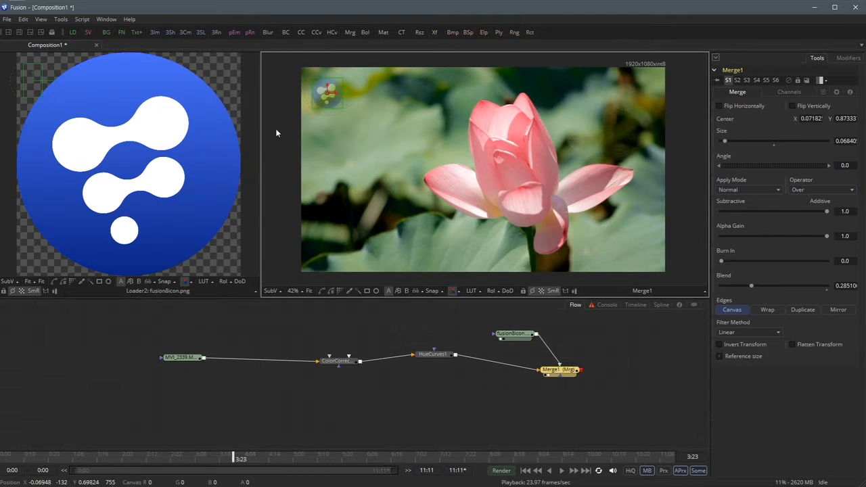
# - Play the merged clip in a full-screen viewer fitted to the frame, with the on-screen controls hidden, and return to the normal layout
pyautogui.press('F4')
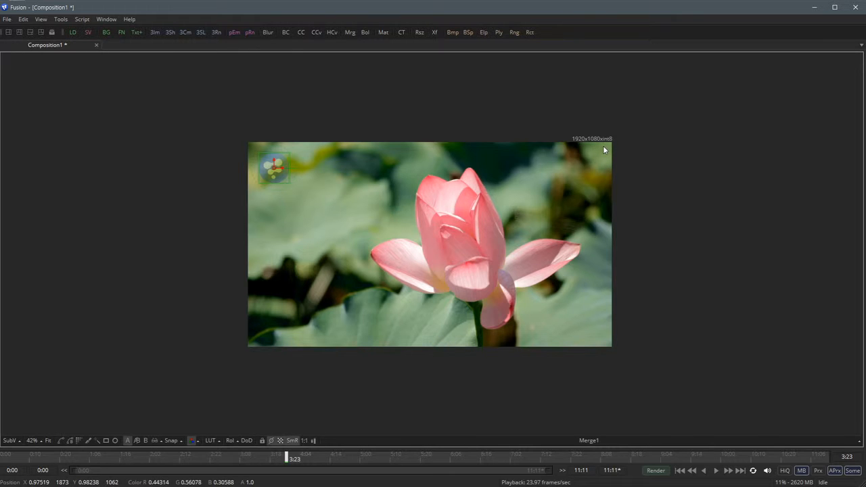
pyautogui.hotkey('ctrl', '1')
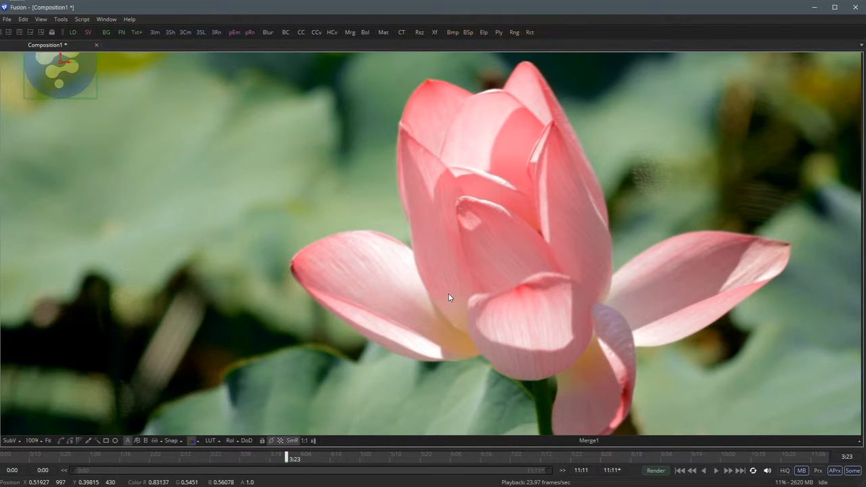
pyautogui.hotkey('ctrl', 'f')
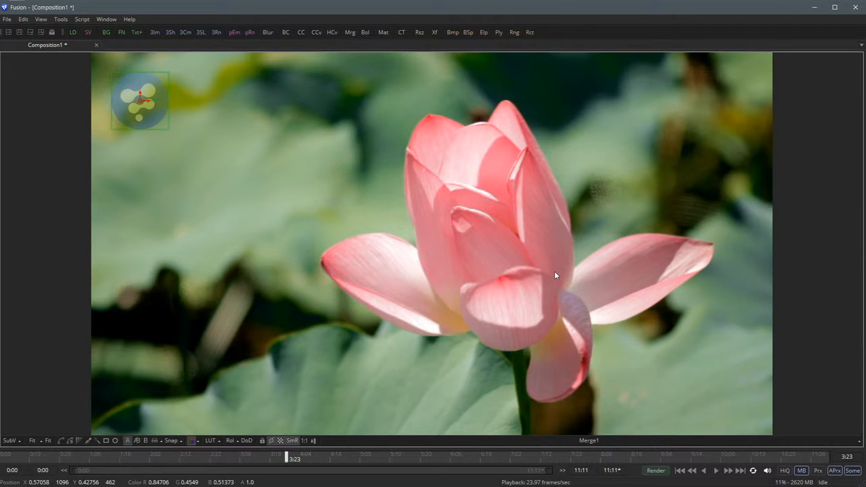
pyautogui.press('space')
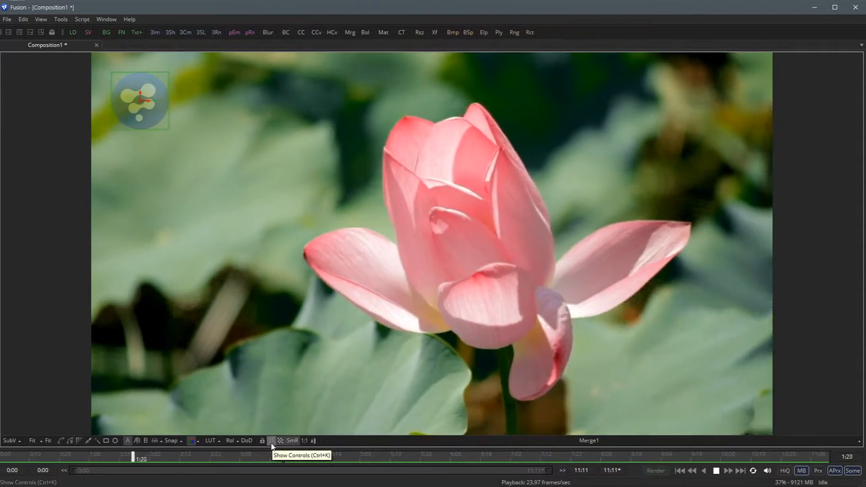
pyautogui.hotkey('ctrl', 'k')
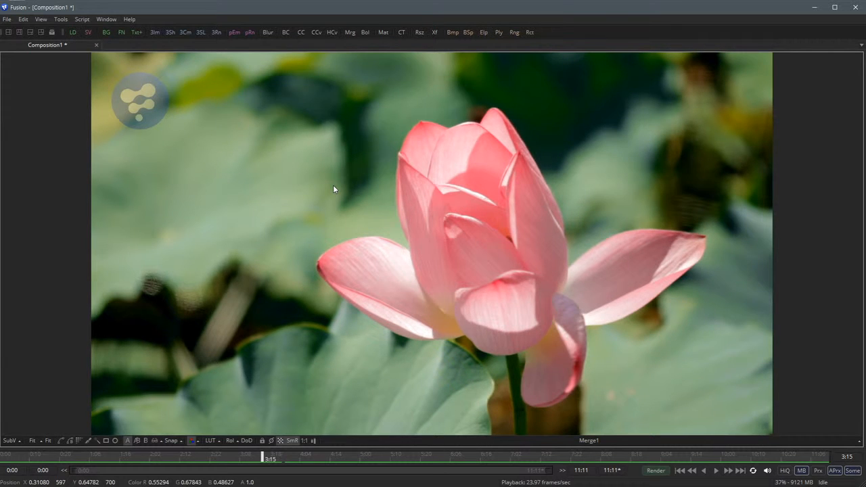
pyautogui.press('F4')
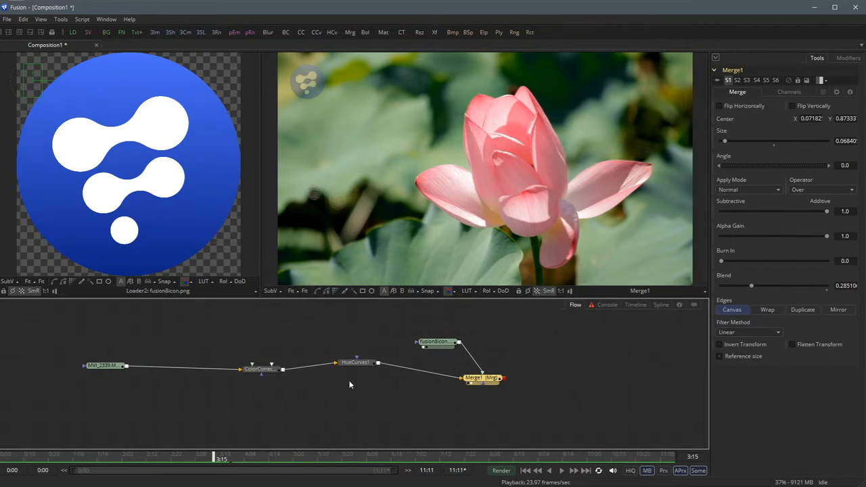
# - Tidy the flow by lining up Hue Curves with the Merge, spacing out Color Corrector, and placing the icon loader directly above the Merge
pyautogui.moveTo(356, 362); pyautogui.dragTo(359, 381)
pyautogui.moveTo(273, 368); pyautogui.dragTo(246, 373)
pyautogui.moveTo(443, 347); pyautogui.dragTo(486, 347)
pyautogui.click(492, 382)
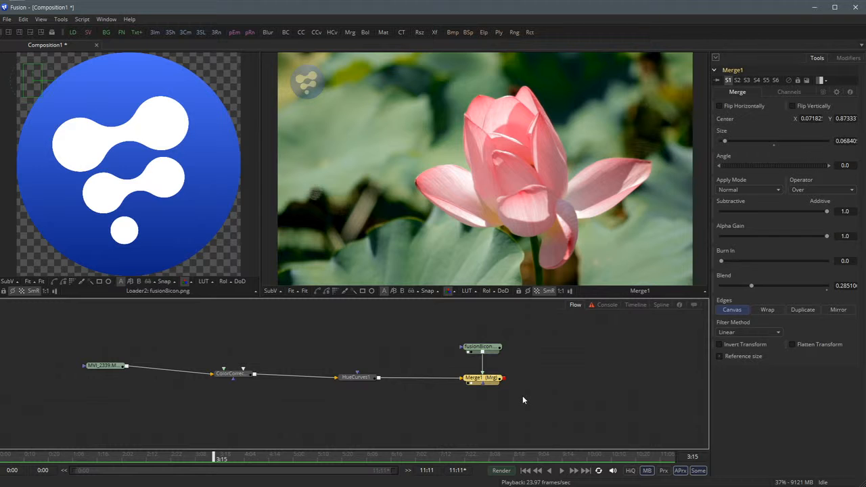
pyautogui.moveTo(507, 399); pyautogui.dragTo(452, 408)
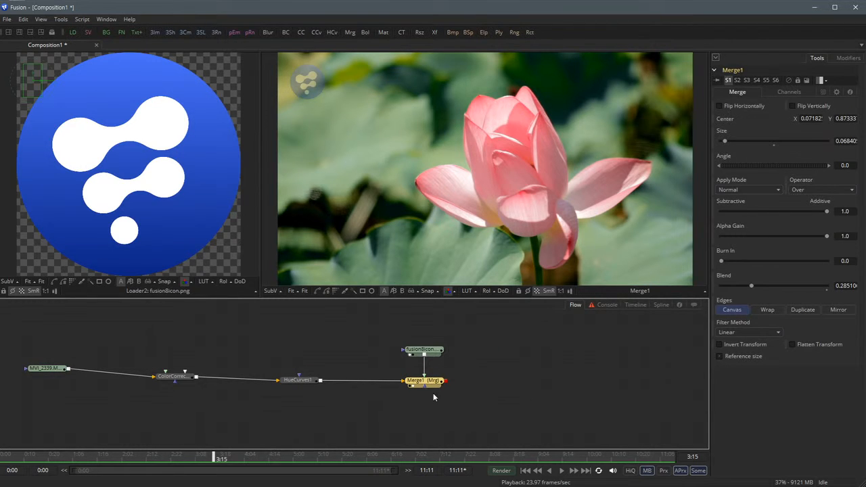
pyautogui.moveTo(431, 349); pyautogui.dragTo(430, 337)
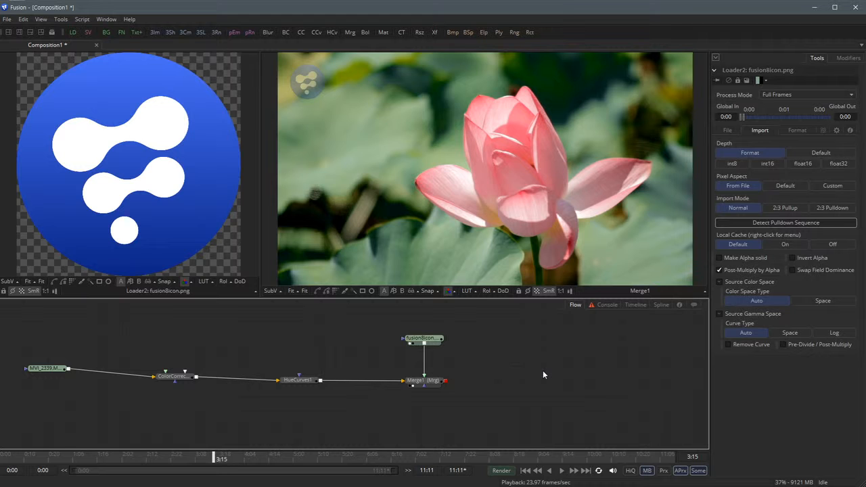
# - Add a Saver tool and choose QuickTime Movies as its output file type
pyautogui.click(87, 32)
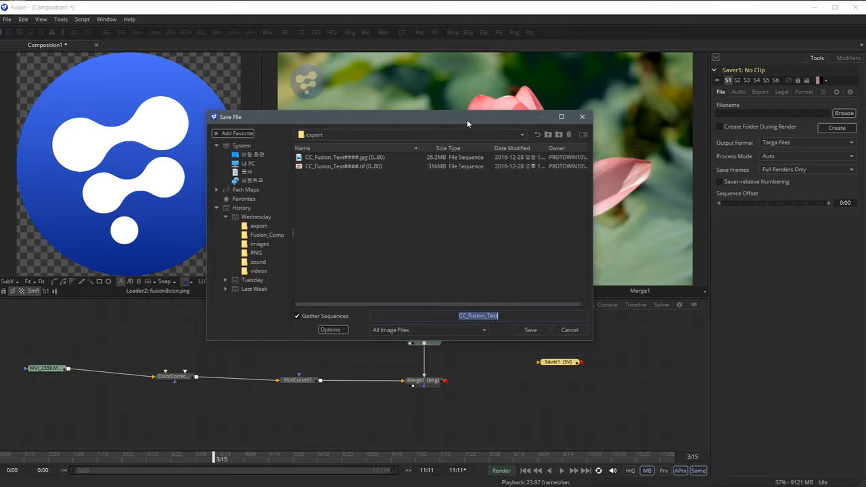
pyautogui.moveTo(467, 120); pyautogui.dragTo(444, 83)
pyautogui.click(406, 293)
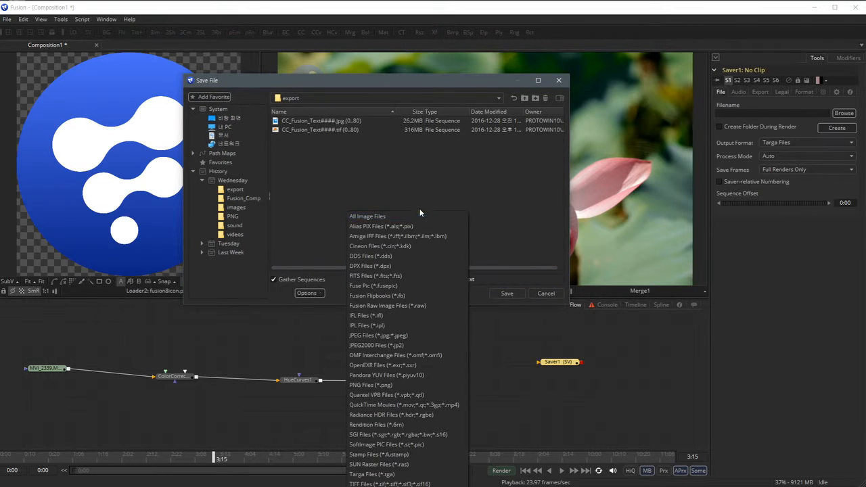
pyautogui.click(444, 83)
pyautogui.moveTo(442, 82); pyautogui.dragTo(479, 40)
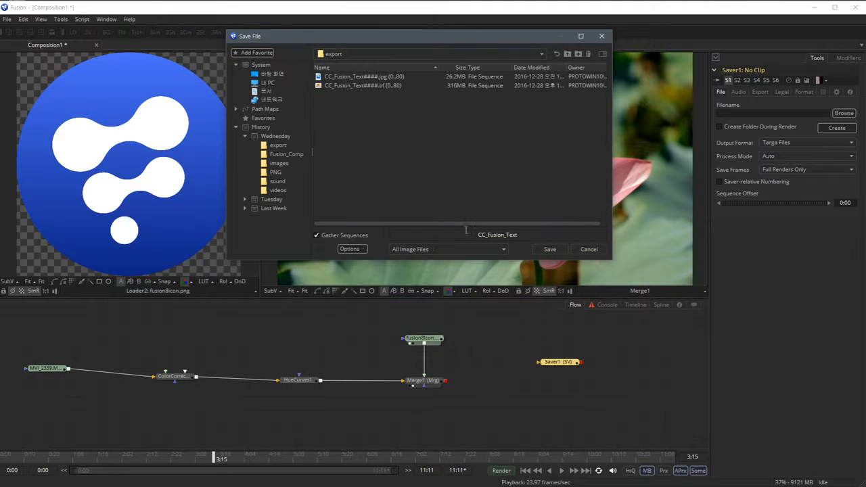
pyautogui.click(452, 250)
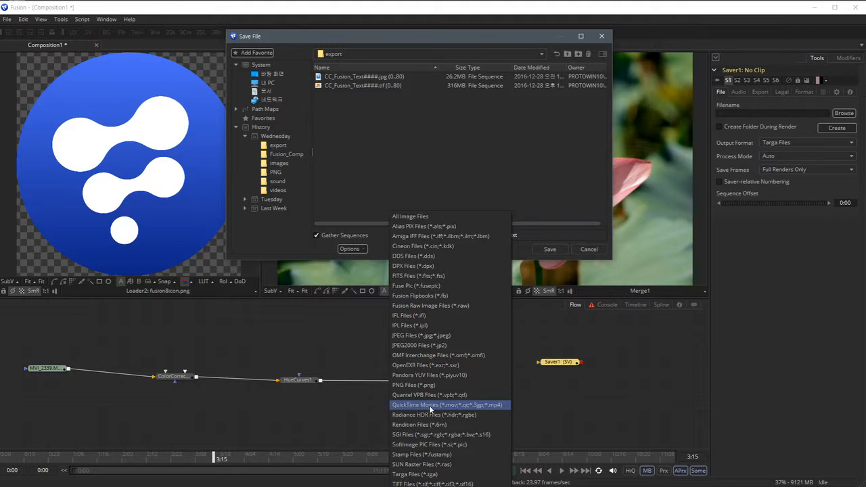
pyautogui.click(455, 406)
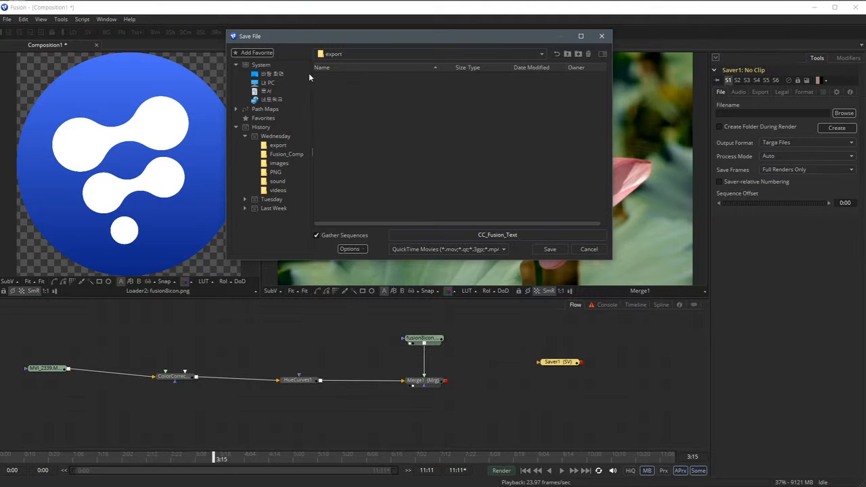
# - Name the Saver's output file lotus_Flower and save it in the export folder
pyautogui.click(346, 55)
pyautogui.click(352, 74)
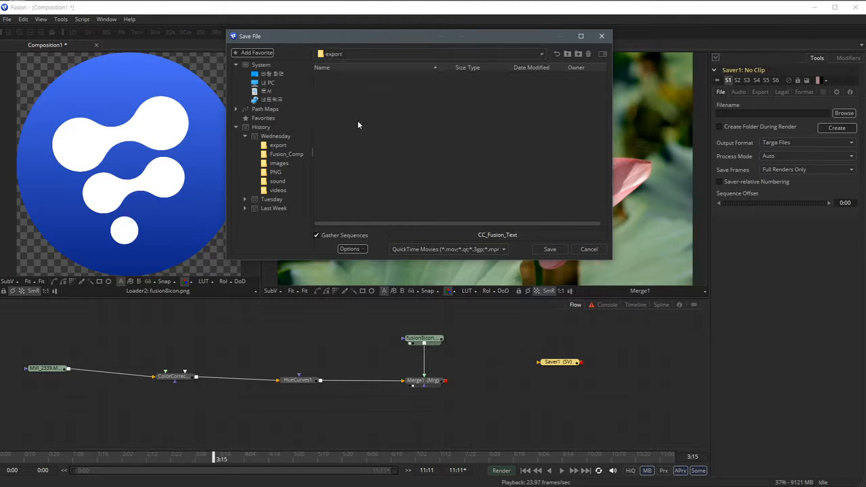
pyautogui.doubleClick(521, 238)
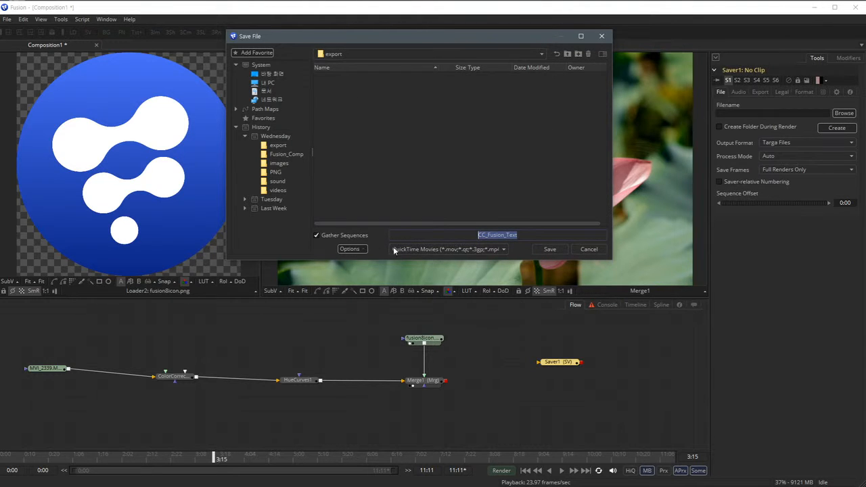
pyautogui.write('lotus_Flower')
pyautogui.click(550, 249)
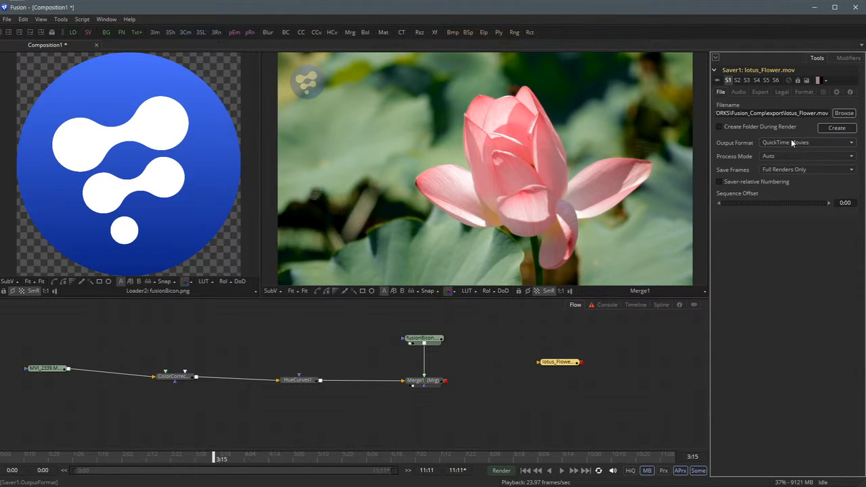
# - Set the Saver's compression to H.264 and review its quality and frame rate settings
pyautogui.click(805, 89)
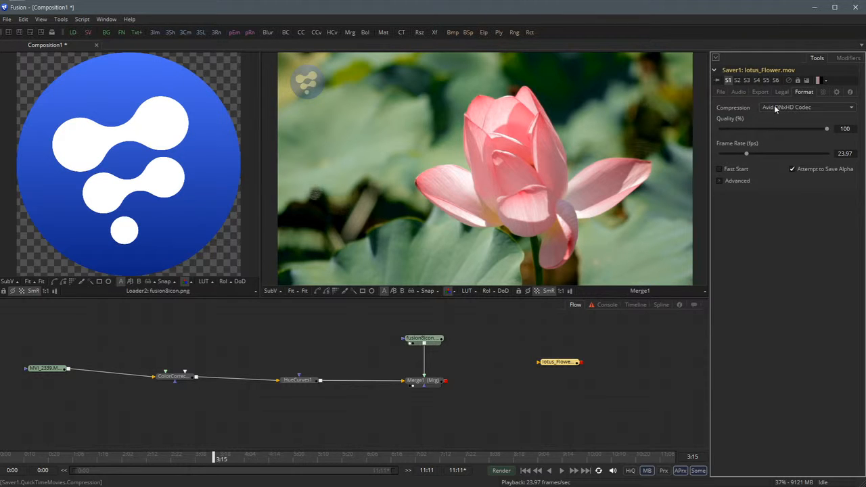
pyautogui.click(792, 107)
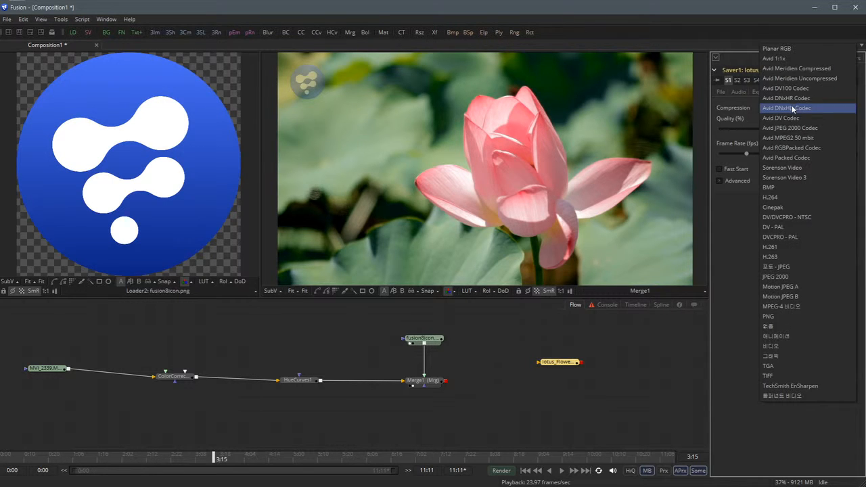
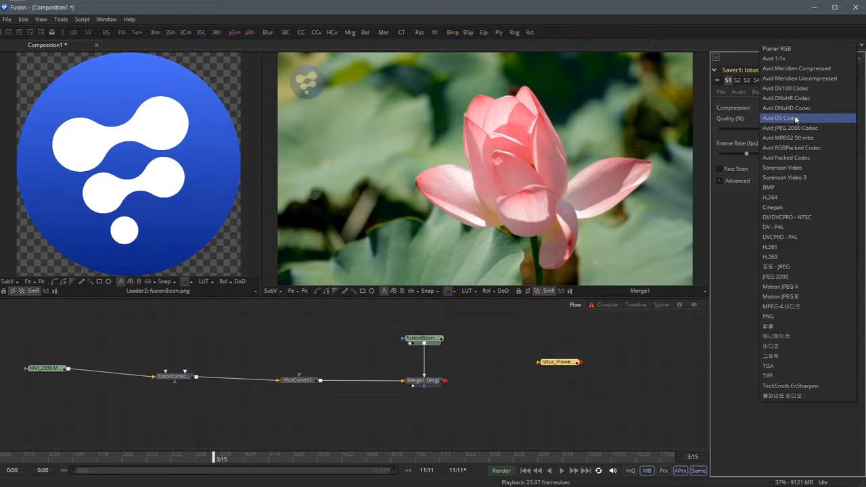
pyautogui.click(776, 199)
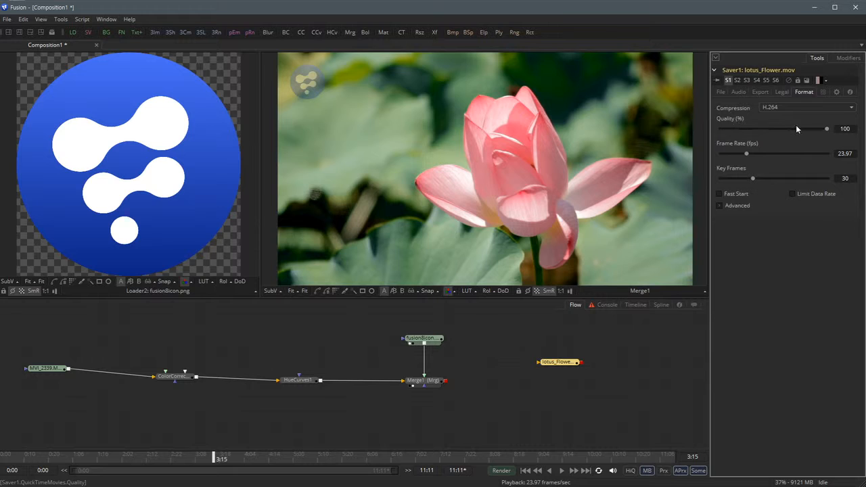
pyautogui.moveTo(799, 127); pyautogui.dragTo(699, 133)
pyautogui.moveTo(698, 138); pyautogui.dragTo(850, 134)
pyautogui.click(855, 153)
pyautogui.click(722, 92)
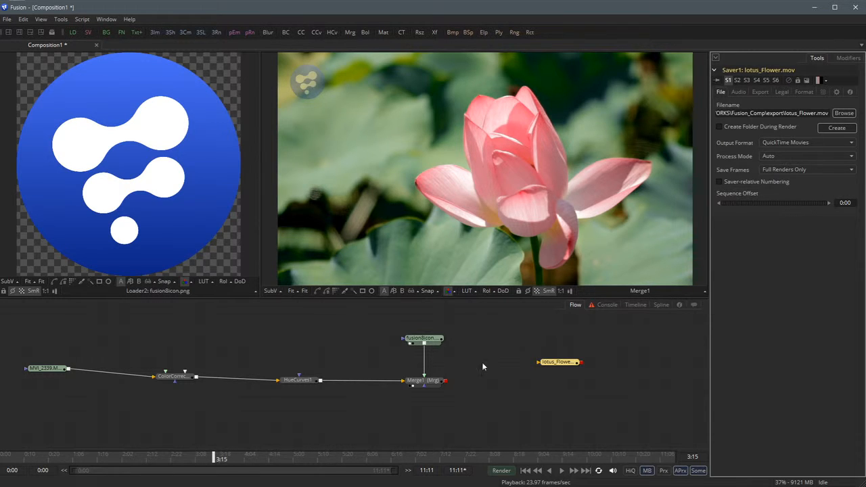
# - Shorten the render range on the timeline so it runs from 0:00 to 10:00
pyautogui.click(42, 471)
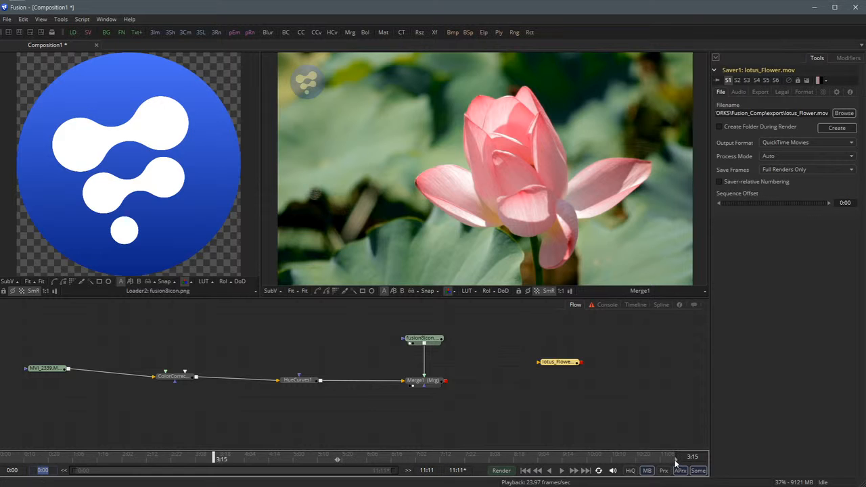
pyautogui.moveTo(676, 462)
pyautogui.mouseDown()
pyautogui.moveTo(653, 463)
pyautogui.moveTo(661, 465)
pyautogui.mouseUp()
pyautogui.moveTo(661, 464); pyautogui.dragTo(591, 461)
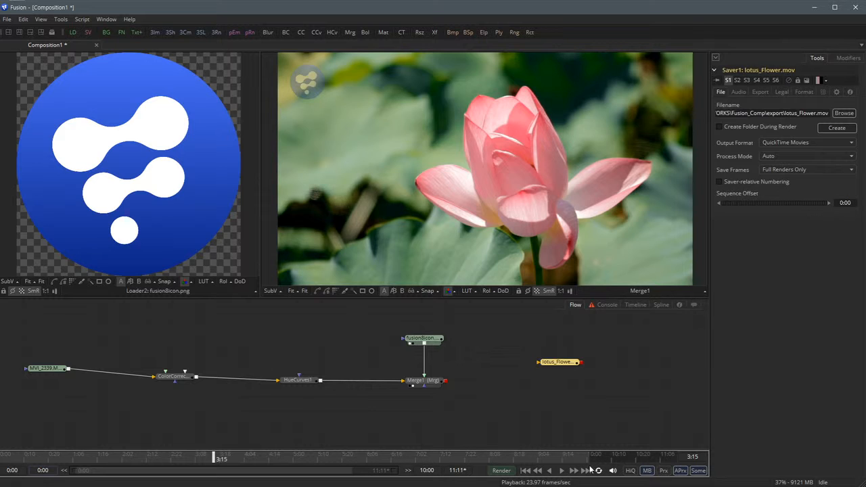
pyautogui.moveTo(49, 470); pyautogui.dragTo(30, 468)
pyautogui.moveTo(437, 471); pyautogui.dragTo(397, 471)
# - Connect the Merge's output to the lotus_Flower Saver and line the Saver up with the Merge
pyautogui.click(454, 390)
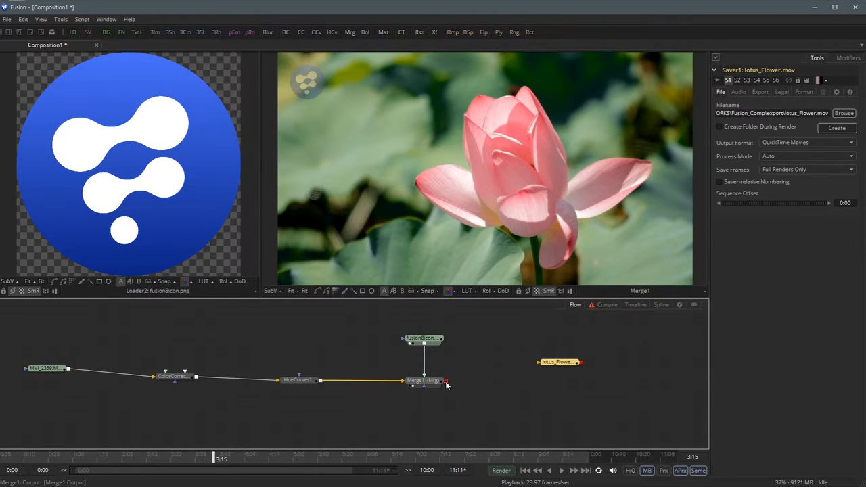
pyautogui.moveTo(447, 382); pyautogui.dragTo(466, 385)
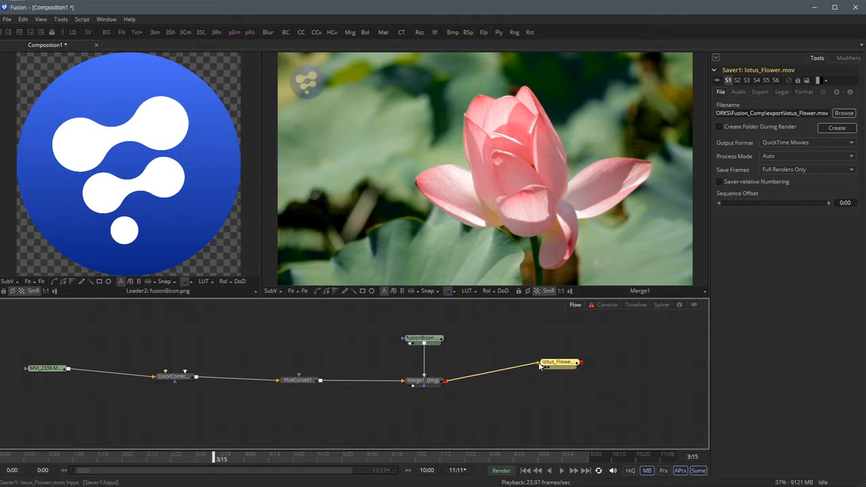
pyautogui.moveTo(552, 370); pyautogui.dragTo(537, 383)
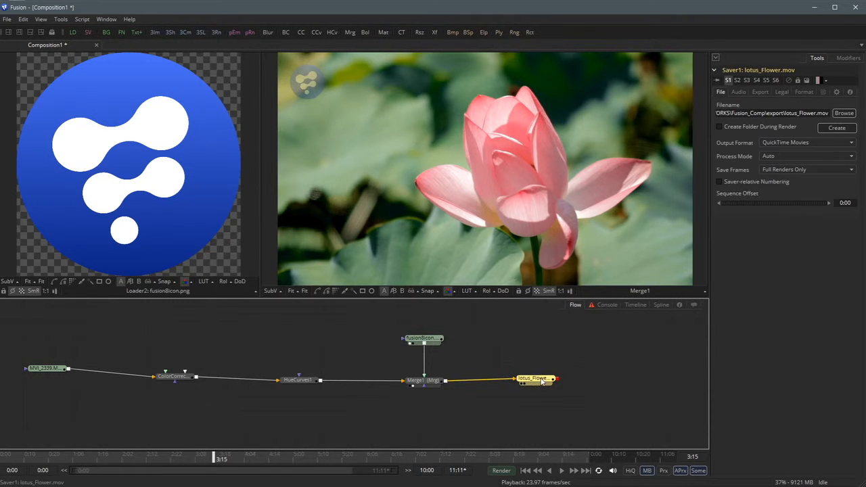
# - Render the composition at full size with the Final configuration over the frame range 0:00 to 10:00
pyautogui.press('F12')
pyautogui.moveTo(425, 183); pyautogui.dragTo(467, 141)
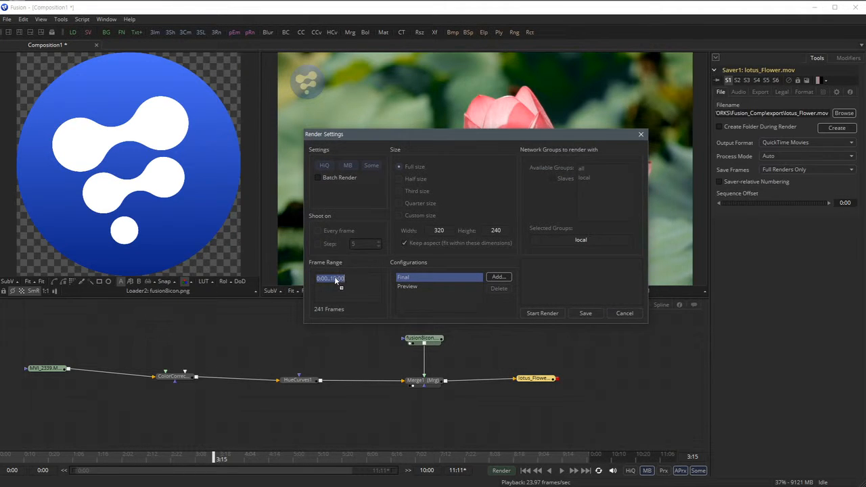
pyautogui.click(334, 280)
pyautogui.click(550, 314)
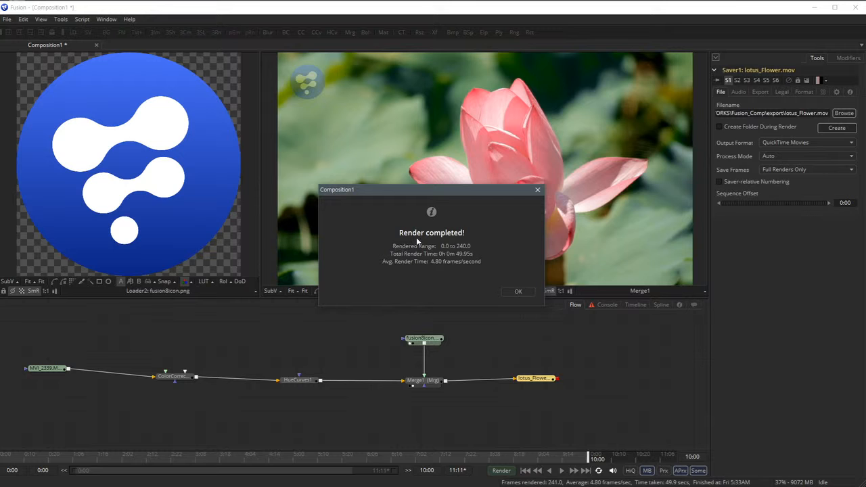
pyautogui.click(520, 294)
# - Switch to File Explorer, go to the export folder inside Fusion_Comp and open lotus_Flower.mov in the video player
pyautogui.hotkey('alt', 'Tab')
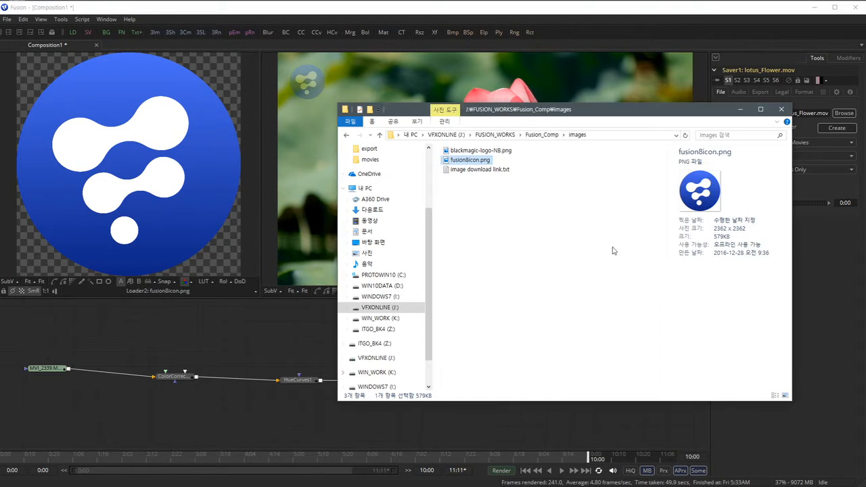
pyautogui.click(543, 135)
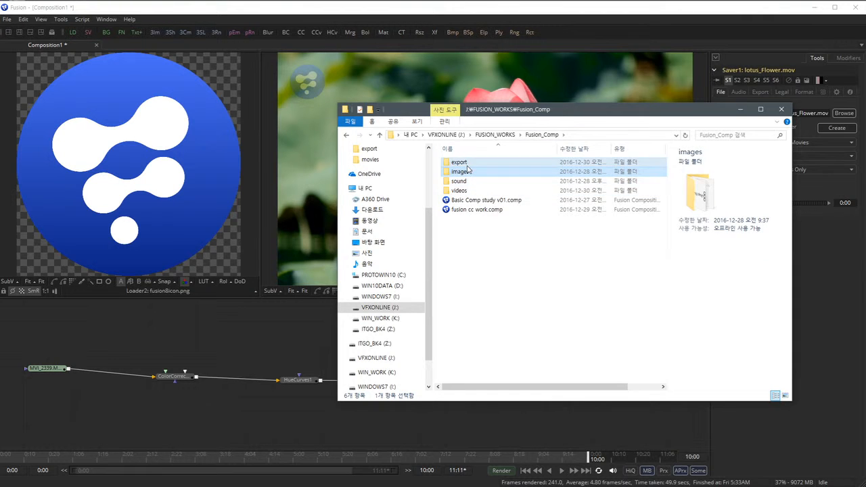
pyautogui.doubleClick(459, 162)
pyautogui.moveTo(467, 389); pyautogui.dragTo(533, 390)
pyautogui.click(557, 208)
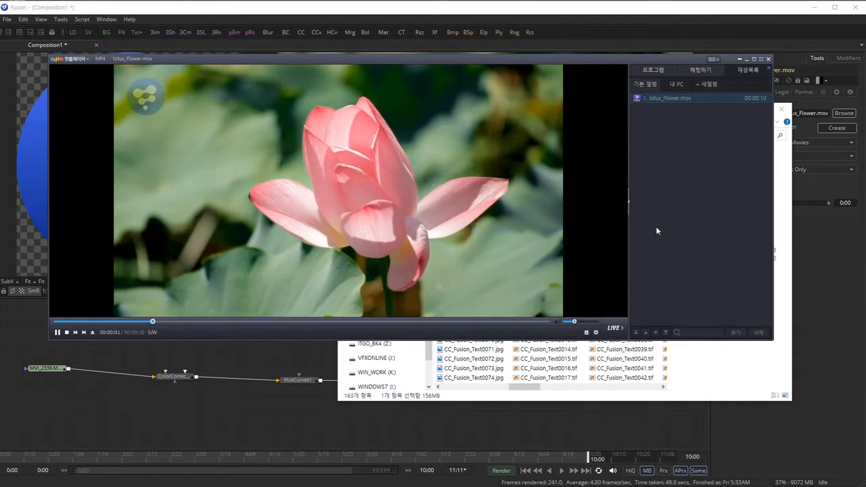
# - Hide the player's playlist, enlarge the player window and play the rendered lotus movie again
pyautogui.click(630, 203)
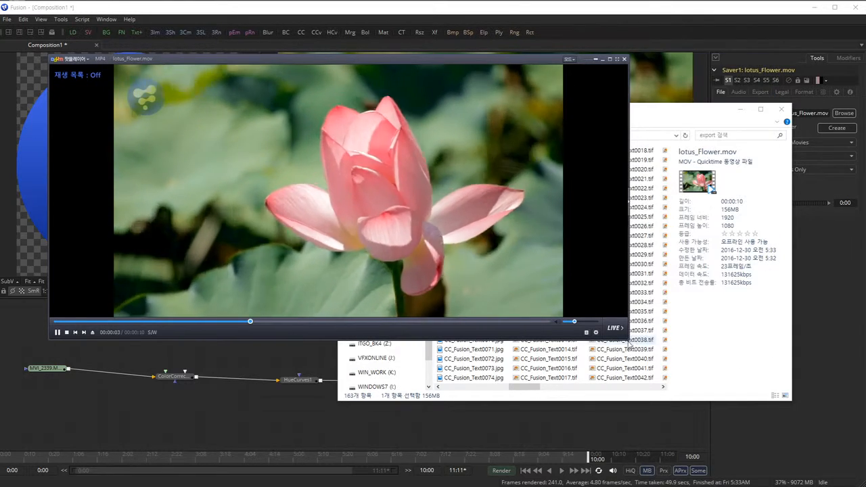
pyautogui.moveTo(626, 339); pyautogui.dragTo(843, 455)
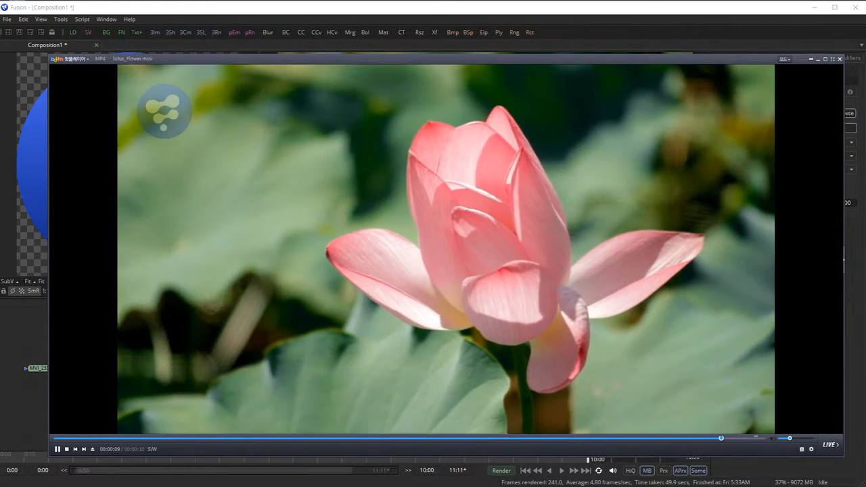
pyautogui.press('space')
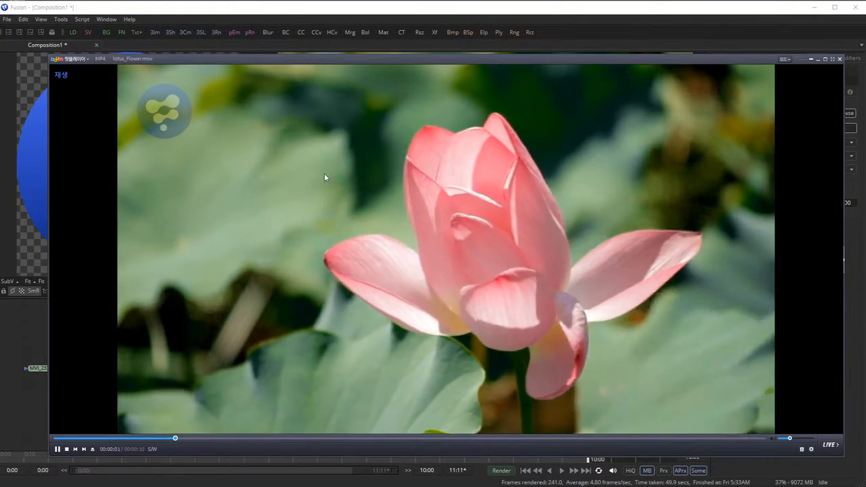
# - Check the movie's codec, resolution and frame rate in the playback information overlay while replaying it, and hide the overlay
pyautogui.press('Tab')
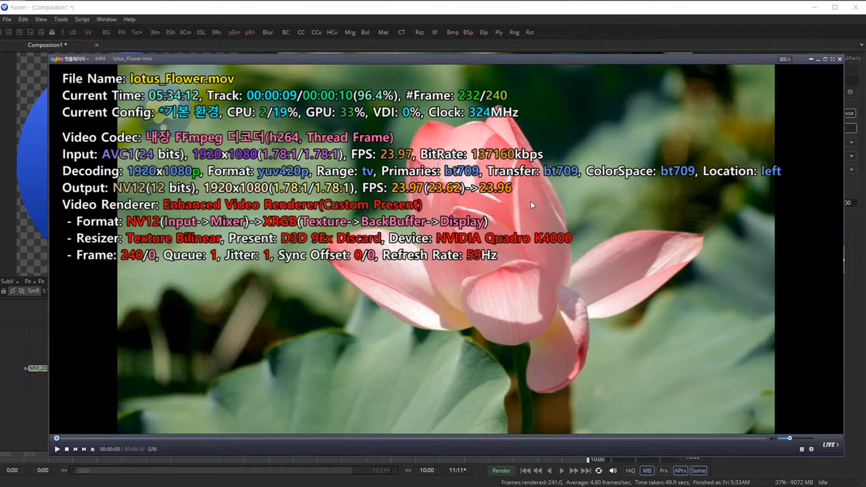
pyautogui.press('space')
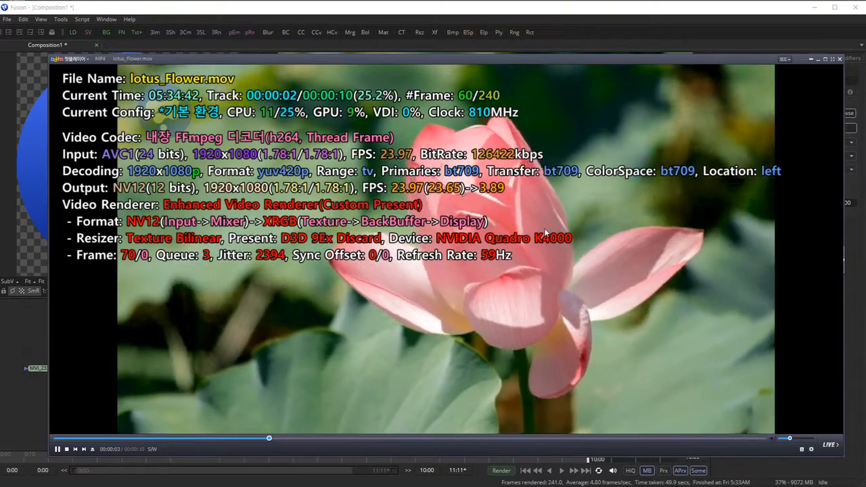
pyautogui.press('Tab')
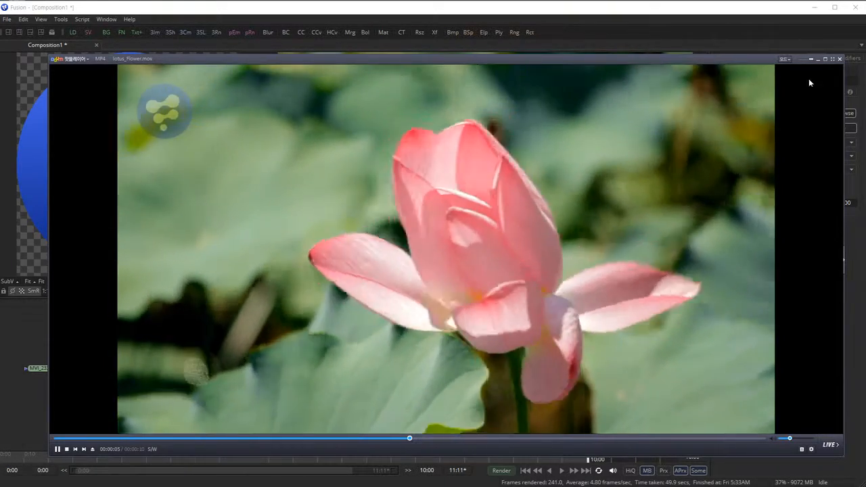
pyautogui.press('space')
# - Minimize the video player and return to Fusion to review the Saver's compression, quality and frame rate settings
pyautogui.click(818, 60)
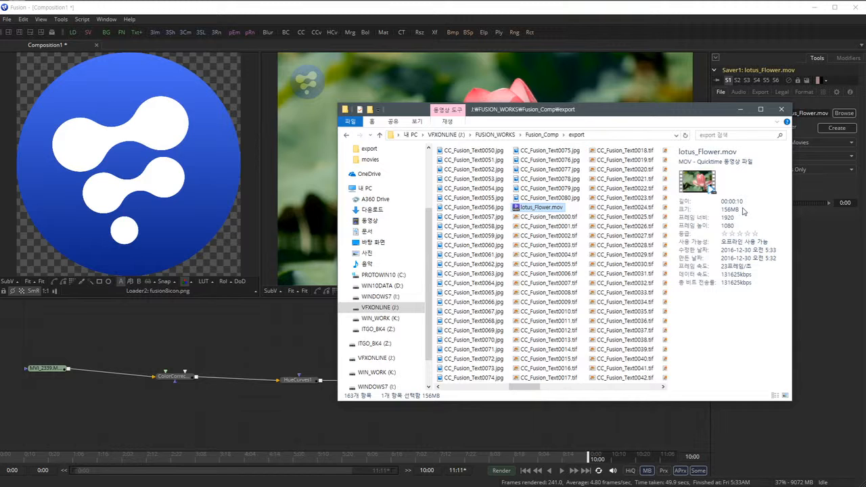
pyautogui.click(797, 252)
pyautogui.click(805, 93)
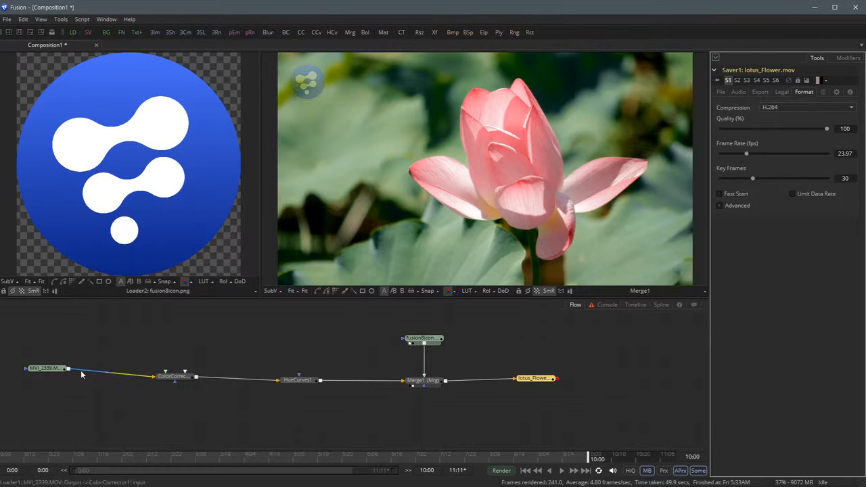
# - Move the MVI_2339 Loader closer to and level with the ColorCorrector, and reselect the lotus_Flower Saver after highlighting the middle nodes
pyautogui.moveTo(53, 372); pyautogui.dragTo(74, 380)
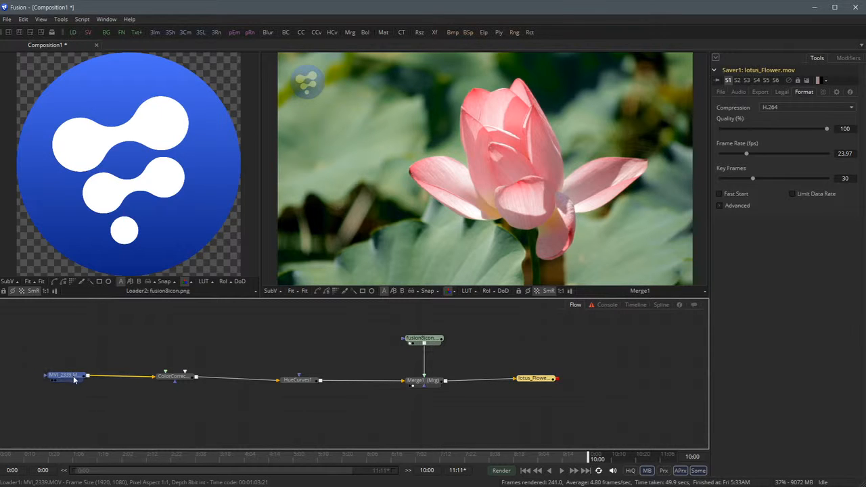
pyautogui.moveTo(149, 340); pyautogui.dragTo(481, 416)
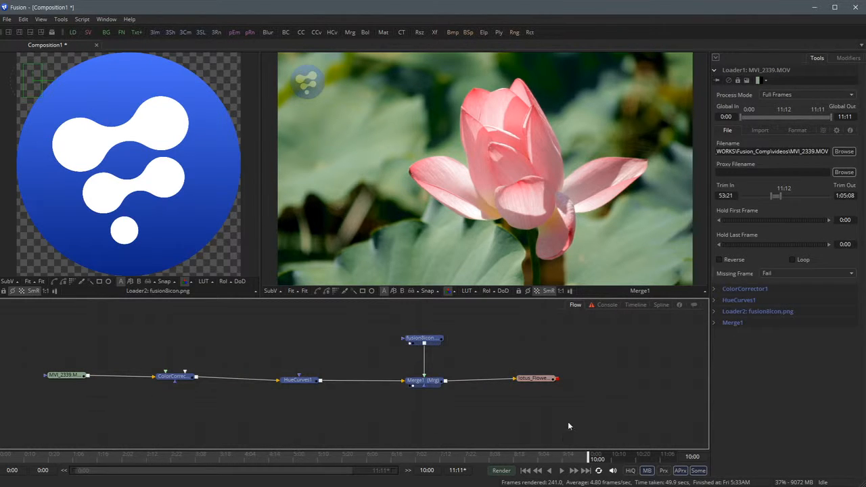
pyautogui.click(542, 384)
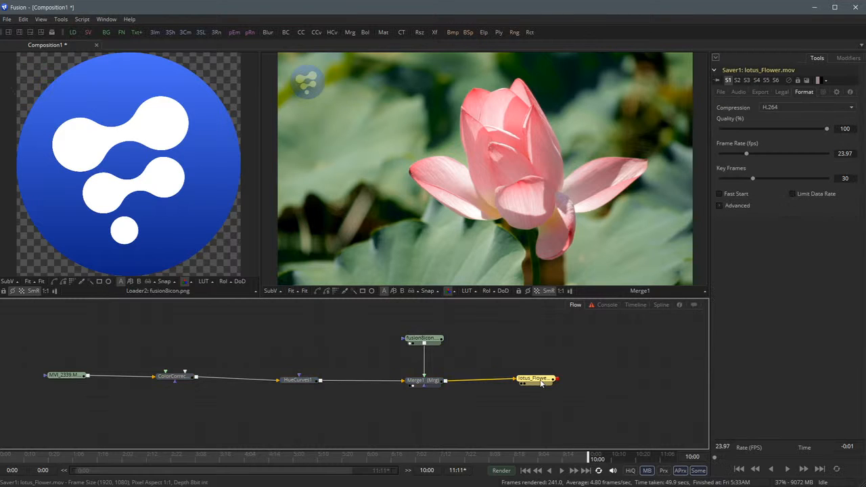